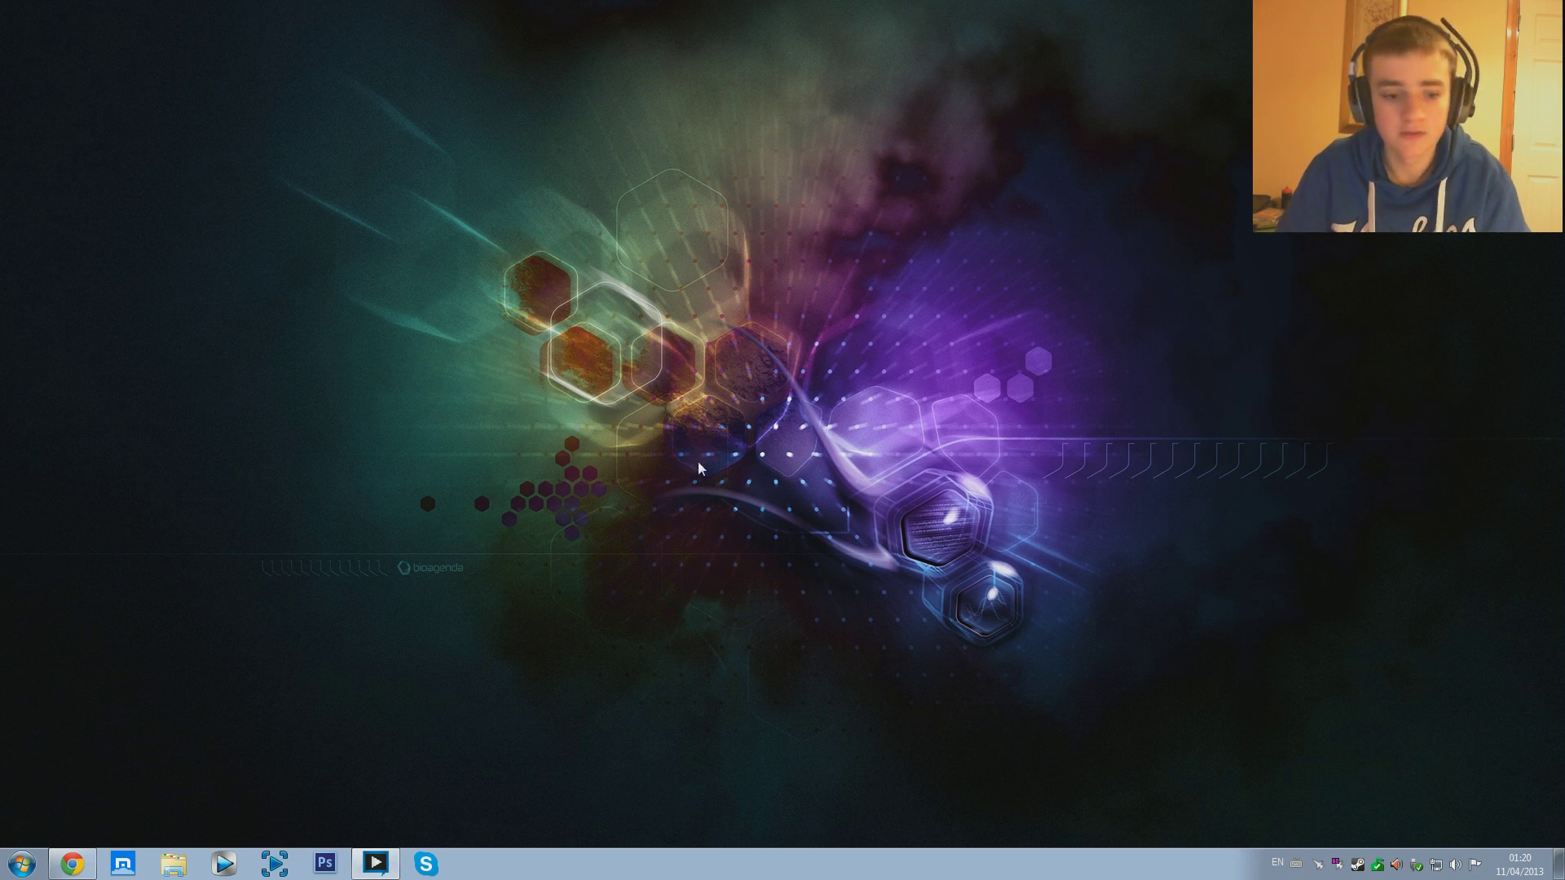
# Start the MSI Afterburner On-Screen Display Server from its Start menu folder and open its tray window.
pyautogui.click(72, 865)
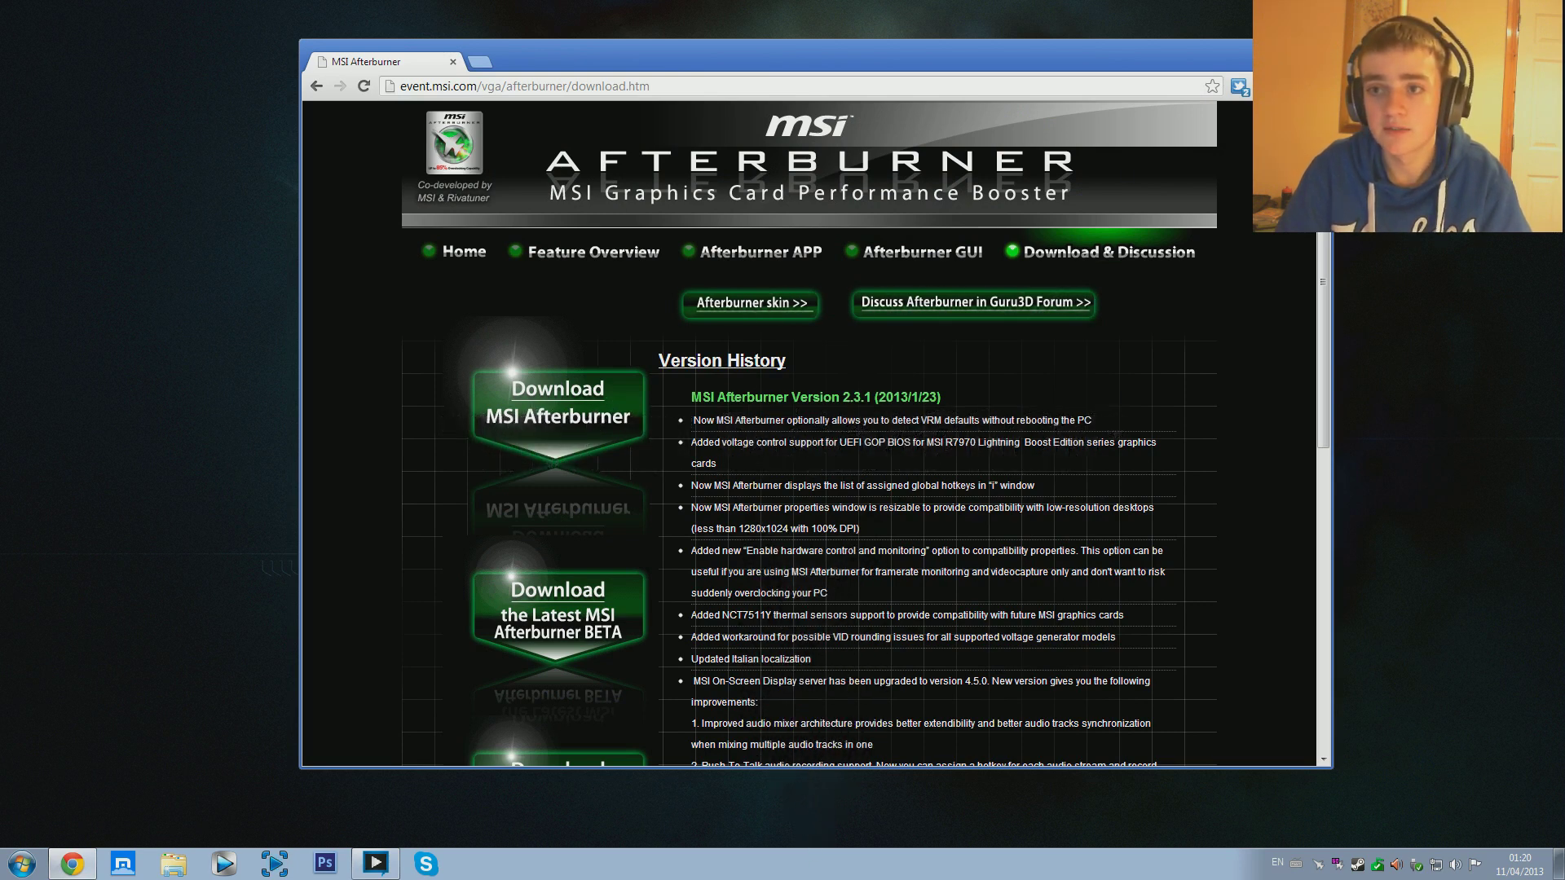
pyautogui.press('super+d')
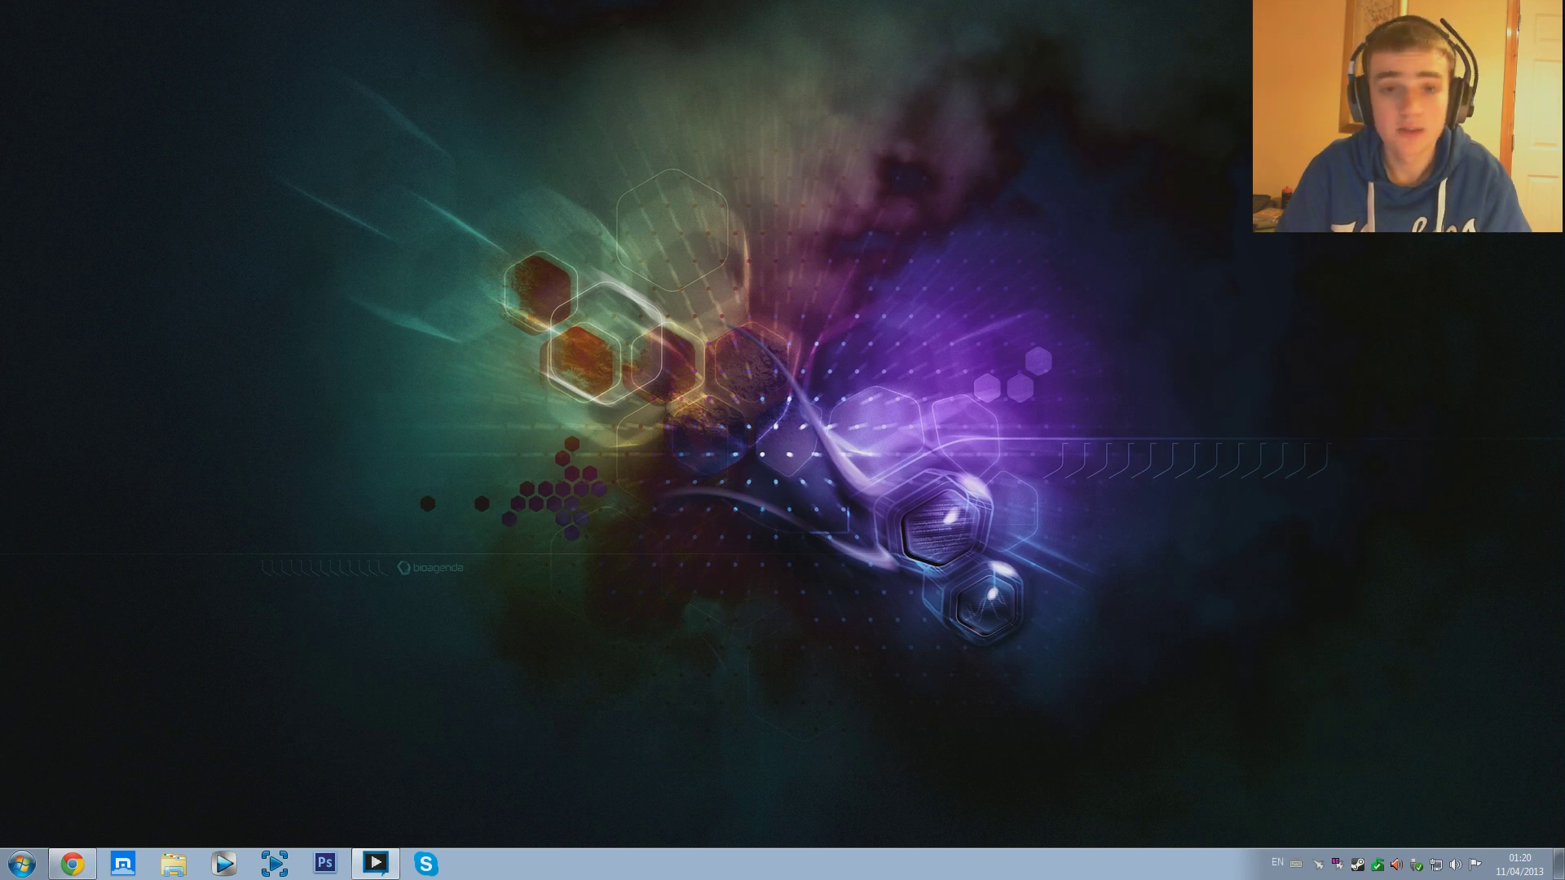
pyautogui.click(22, 864)
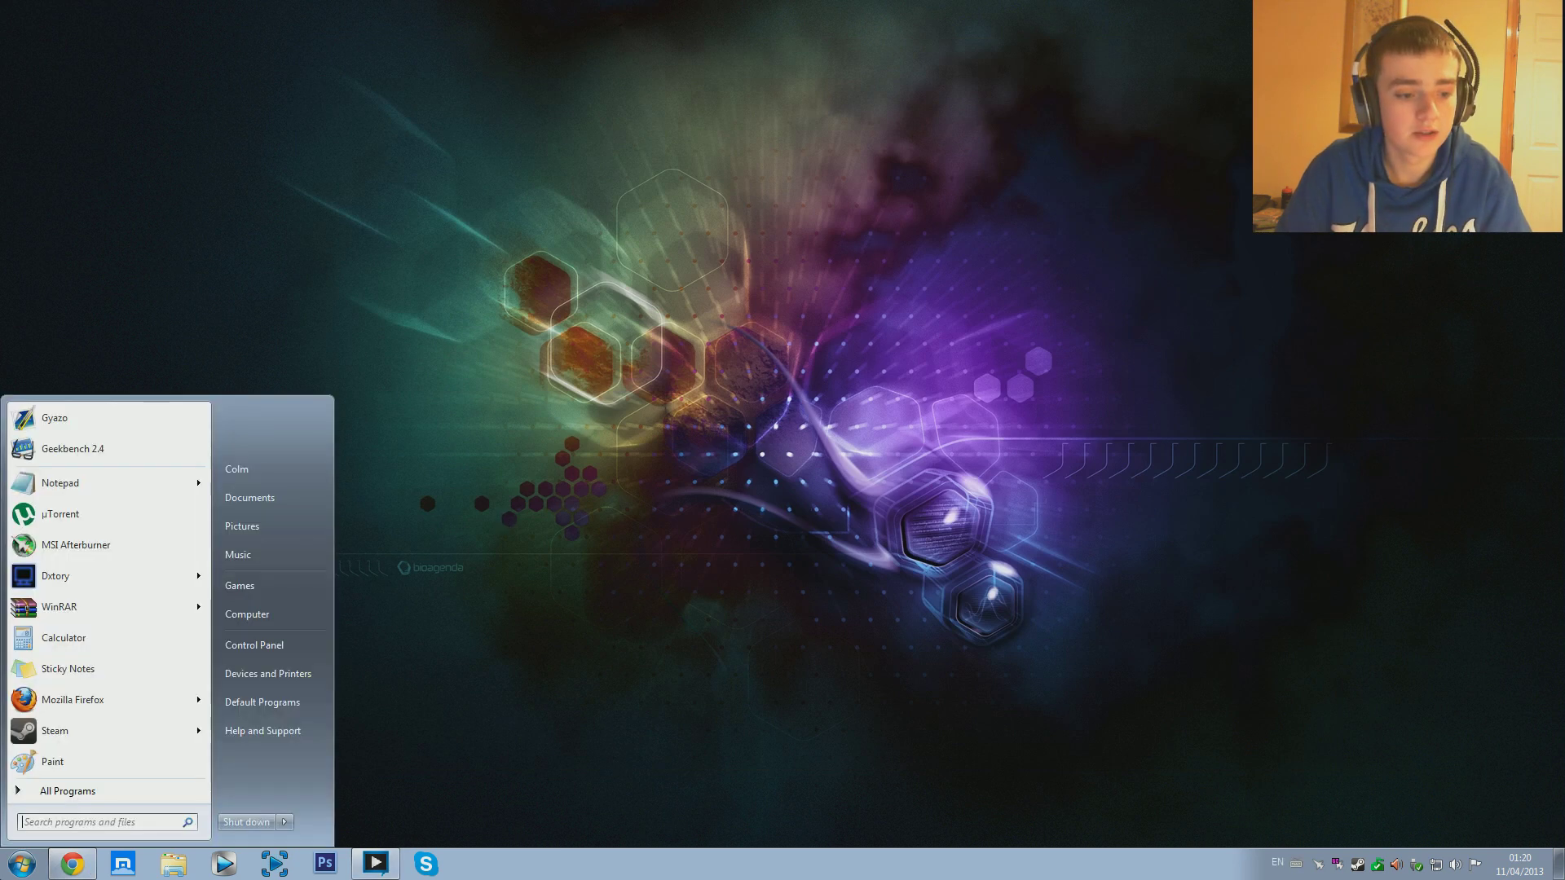
pyautogui.click(73, 791)
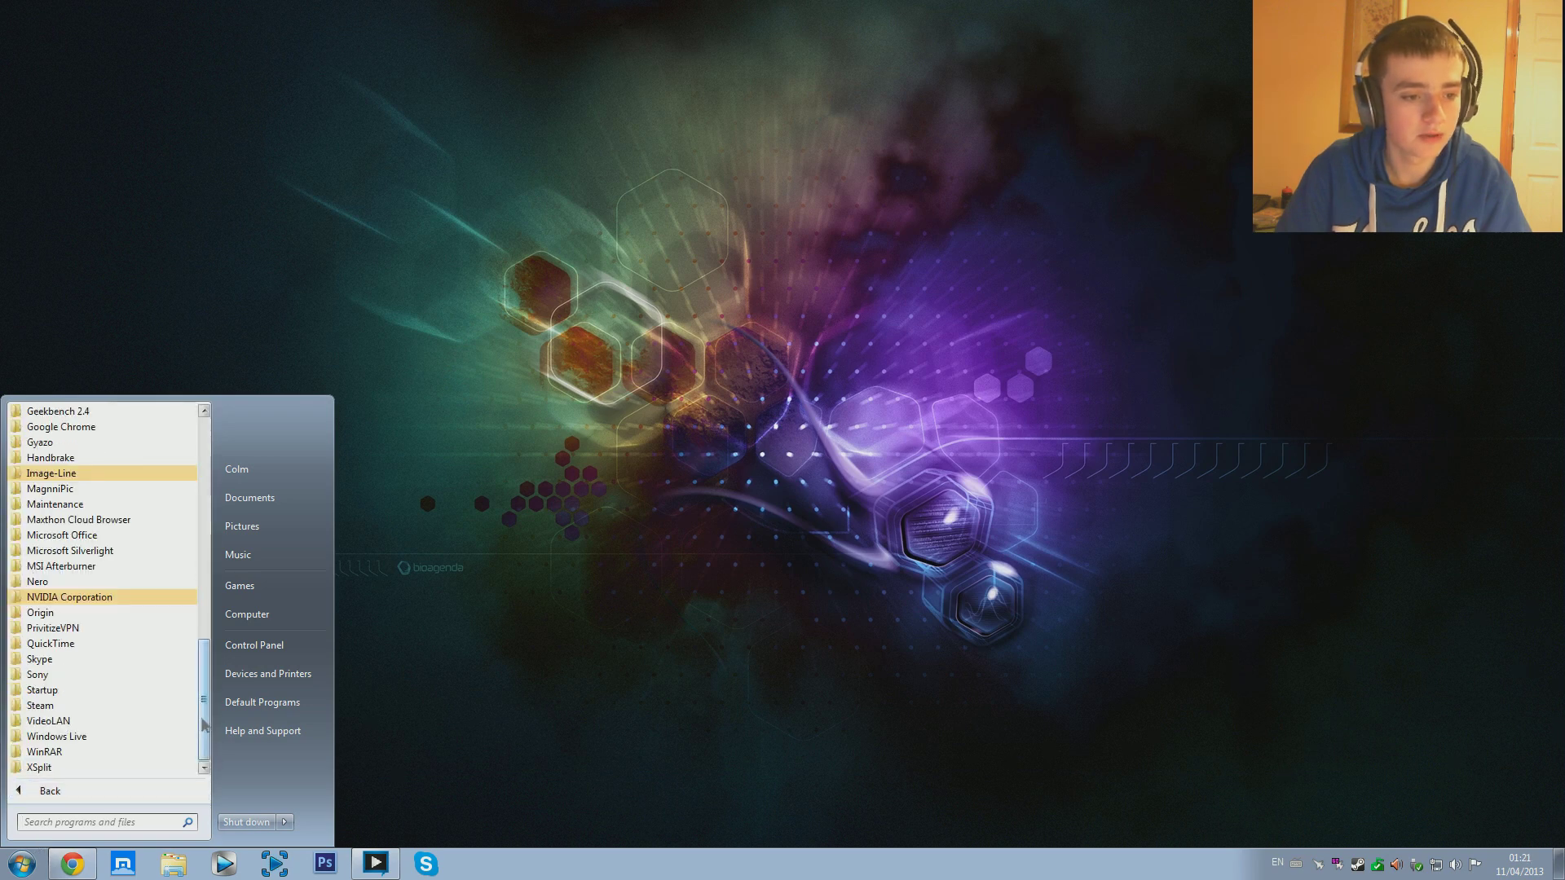
pyautogui.click(99, 570)
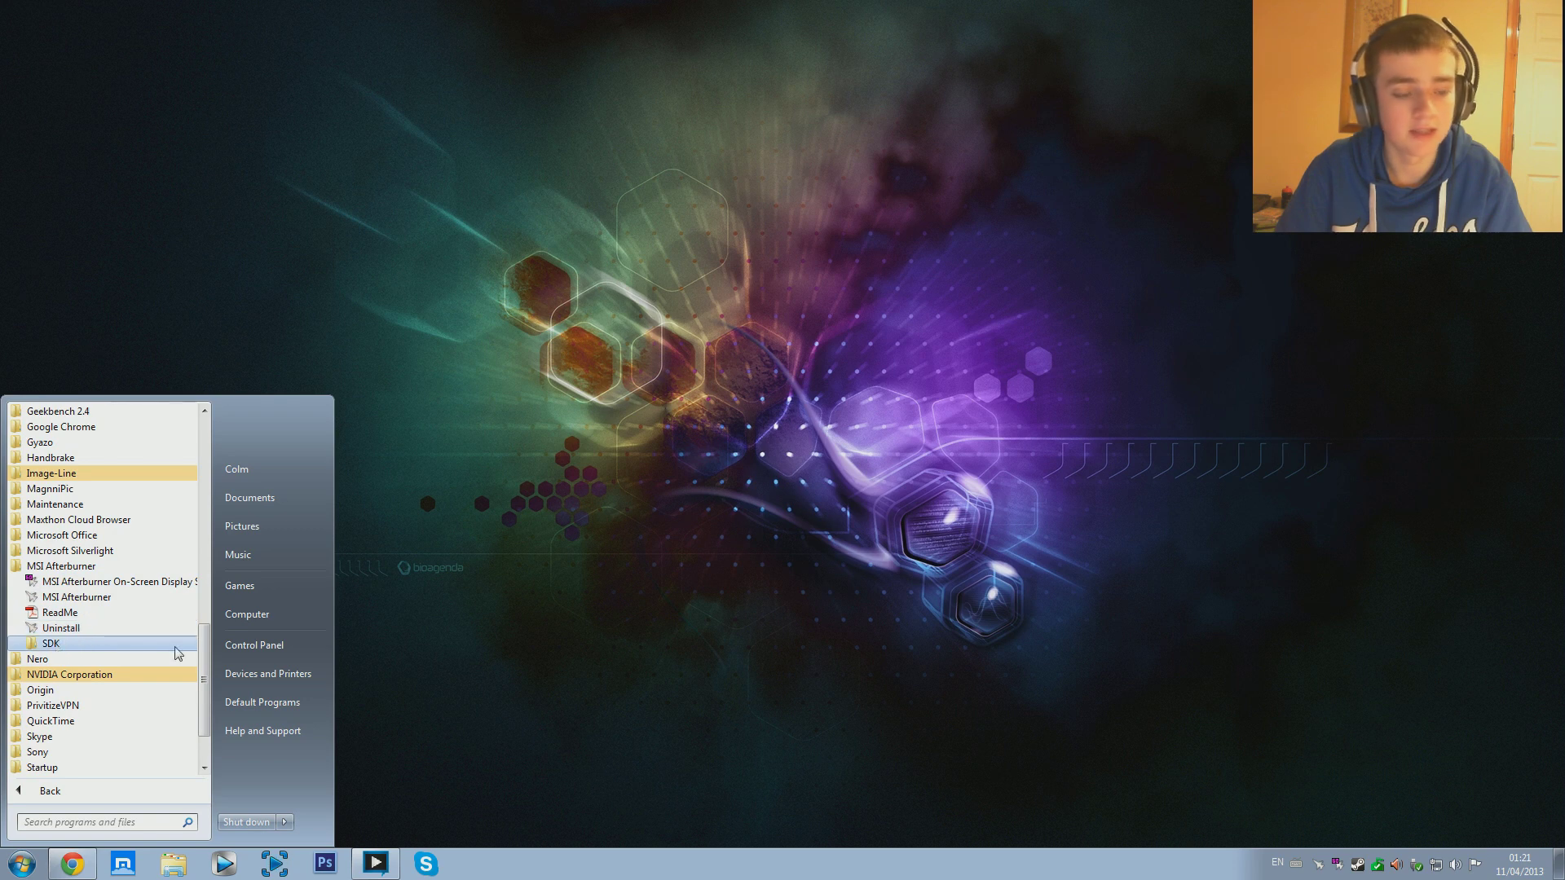
pyautogui.click(67, 584)
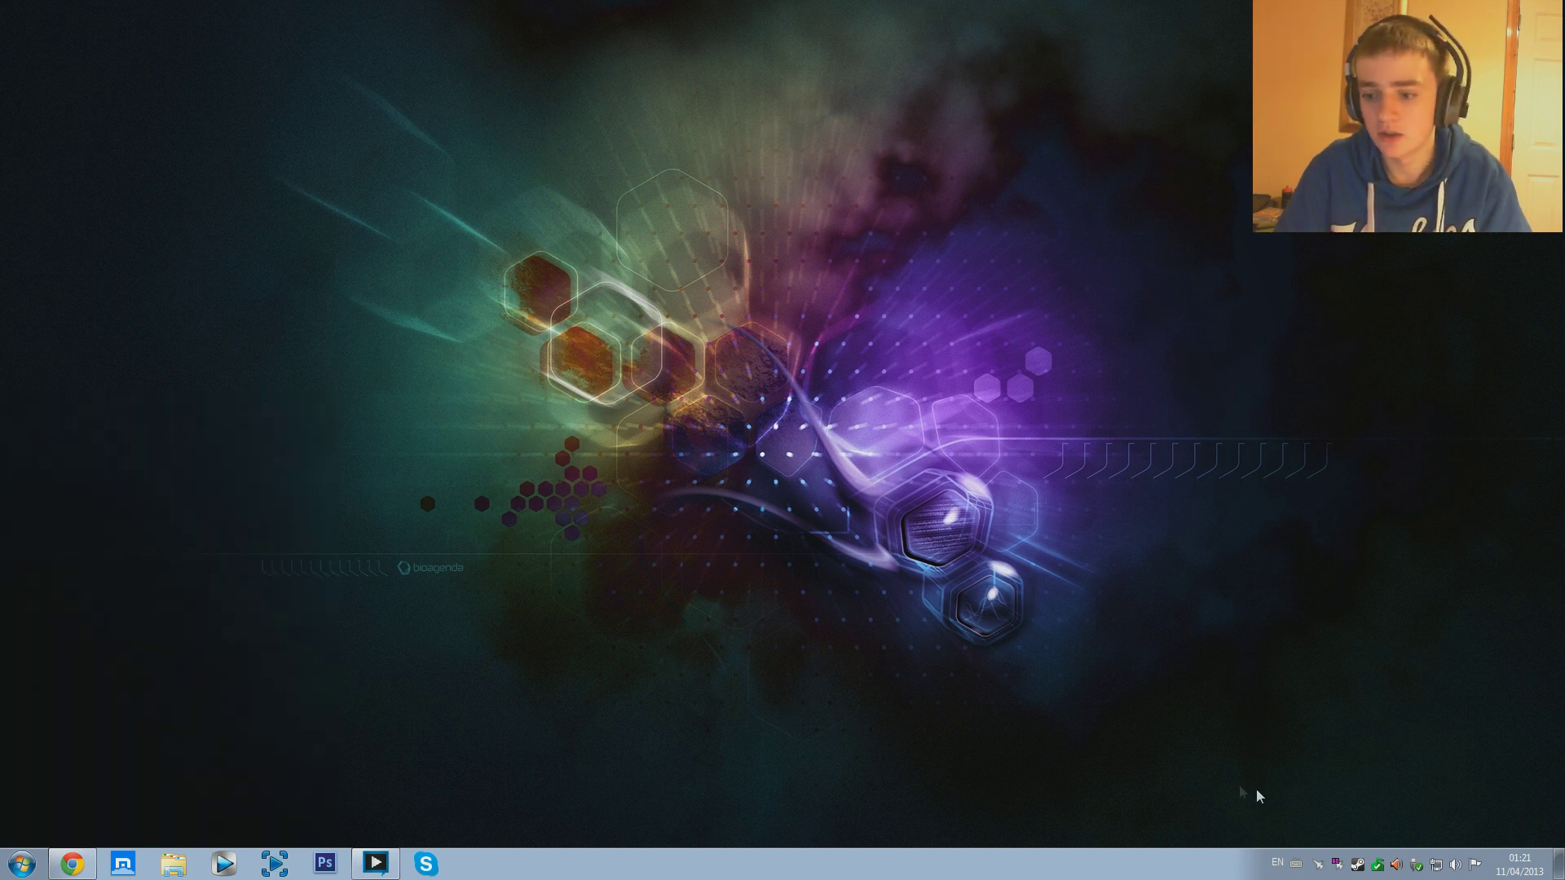
pyautogui.click(1341, 862)
# Drag the RivaTuner Statistics Server window into a convenient position on screen.
pyautogui.moveTo(688, 139); pyautogui.dragTo(644, 129)
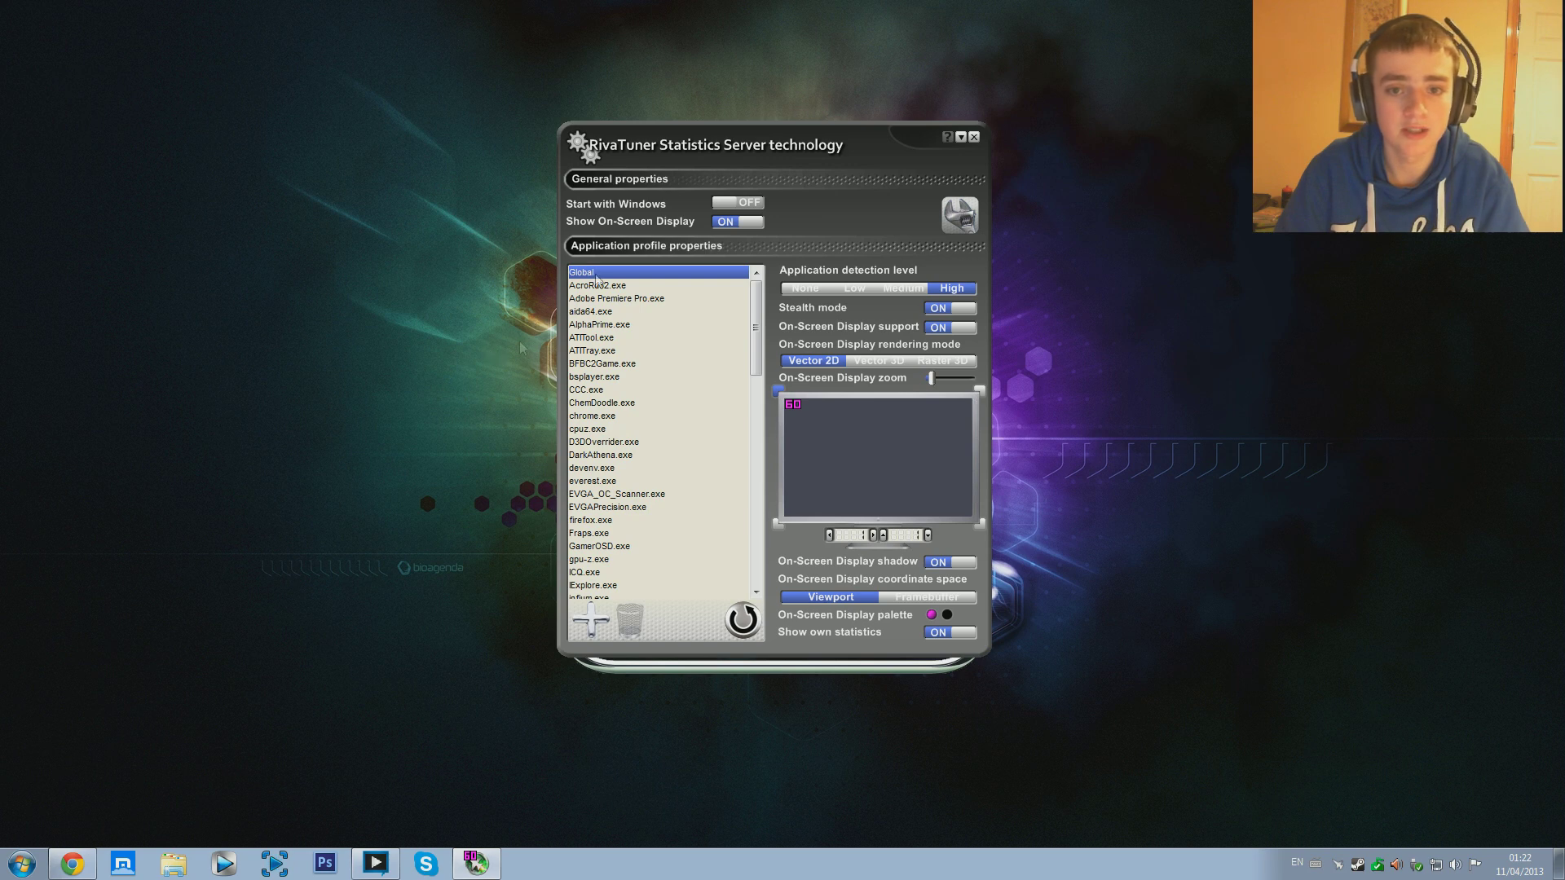
pyautogui.moveTo(731, 140); pyautogui.dragTo(743, 157)
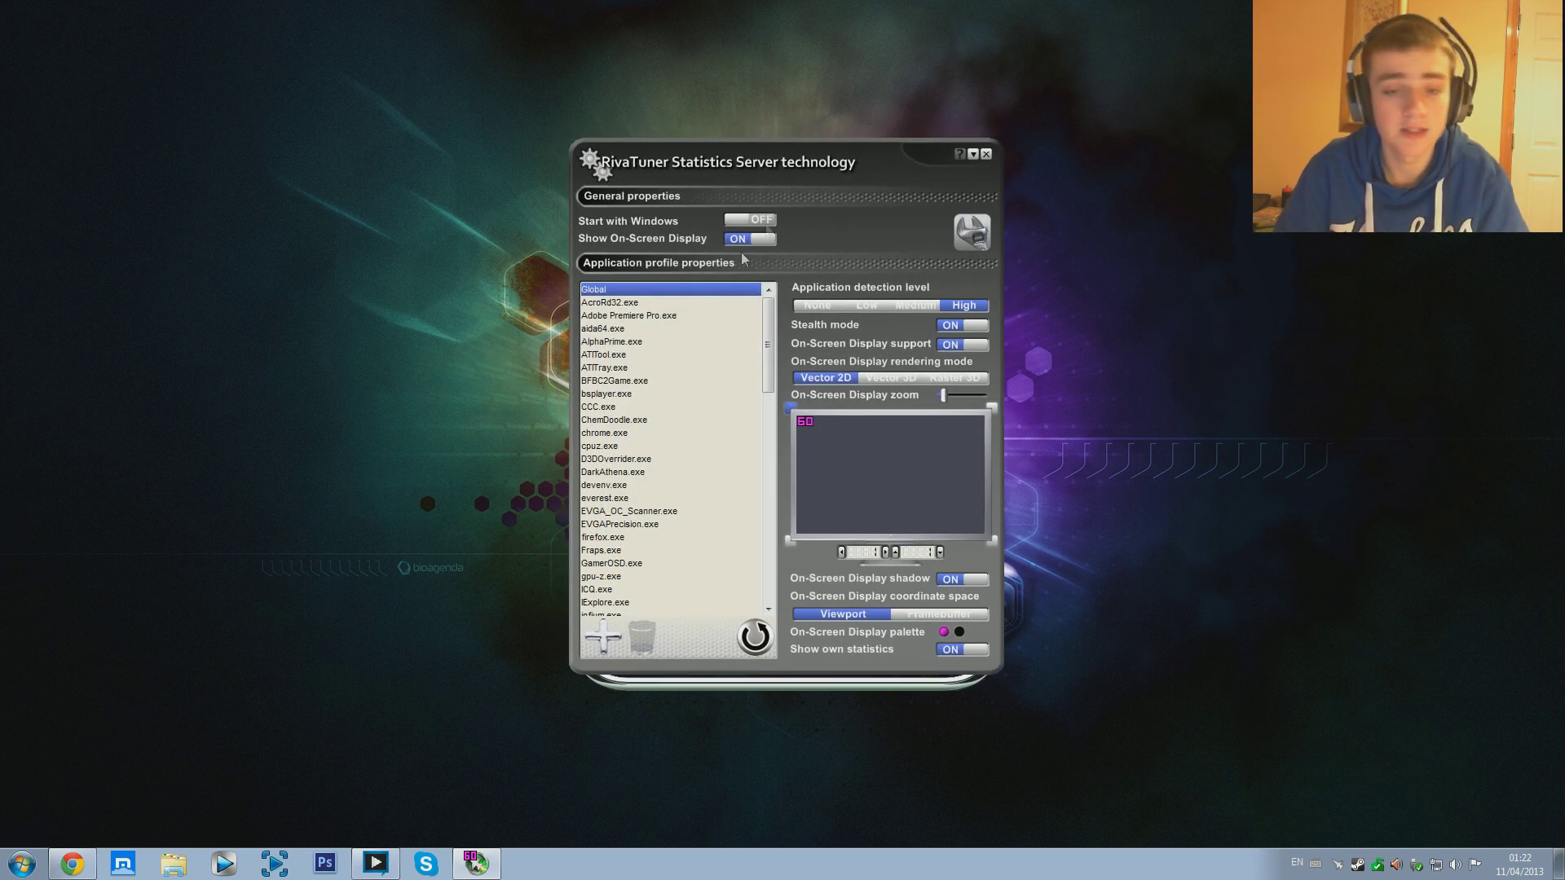
pyautogui.moveTo(758, 178)
pyautogui.mouseDown()
pyautogui.moveTo(736, 175)
pyautogui.moveTo(754, 200)
pyautogui.mouseUp()
pyautogui.moveTo(769, 703)
pyautogui.mouseDown()
pyautogui.moveTo(776, 682)
pyautogui.moveTo(795, 703)
pyautogui.mouseUp()
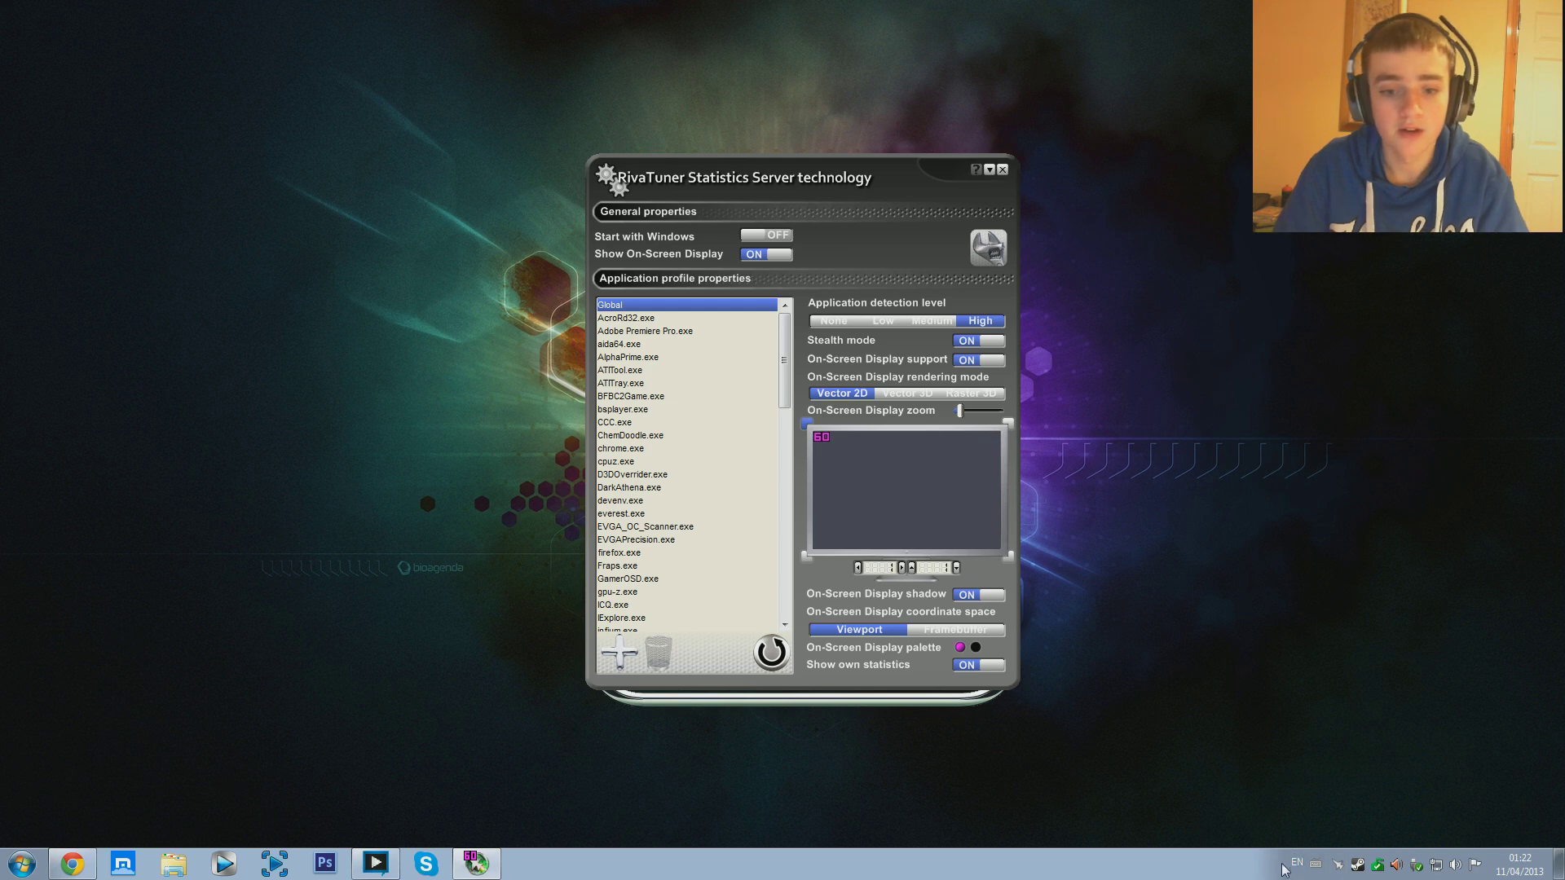
# Keep Start with Windows off and On-Screen Display shadow on, then close RivaTuner Statistics Server.
pyautogui.click(770, 236)
pyautogui.click(766, 236)
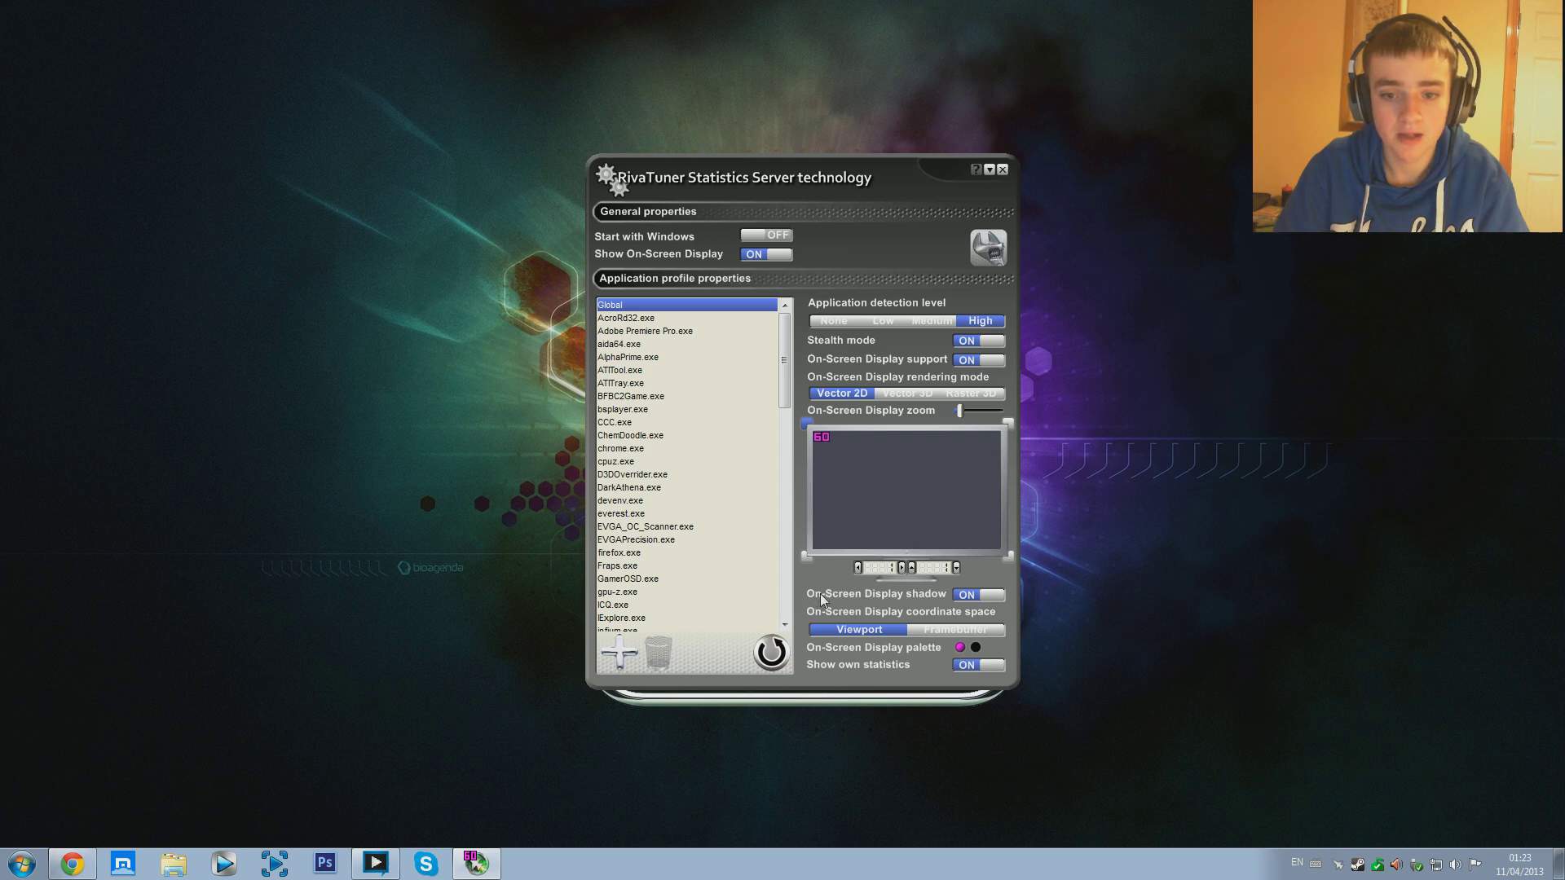
pyautogui.click(980, 594)
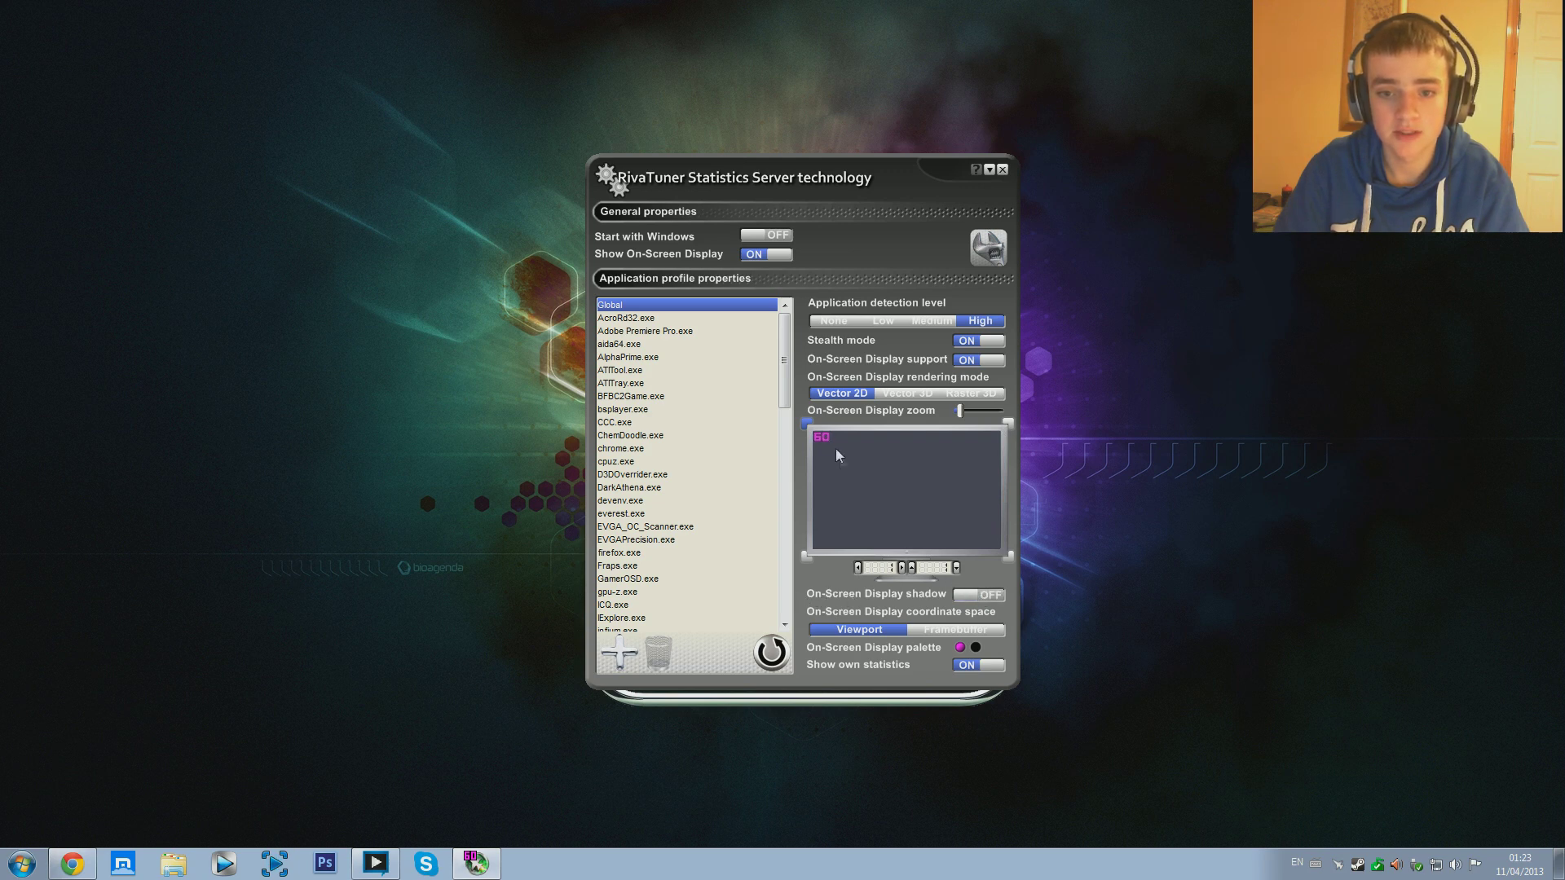
pyautogui.click(978, 594)
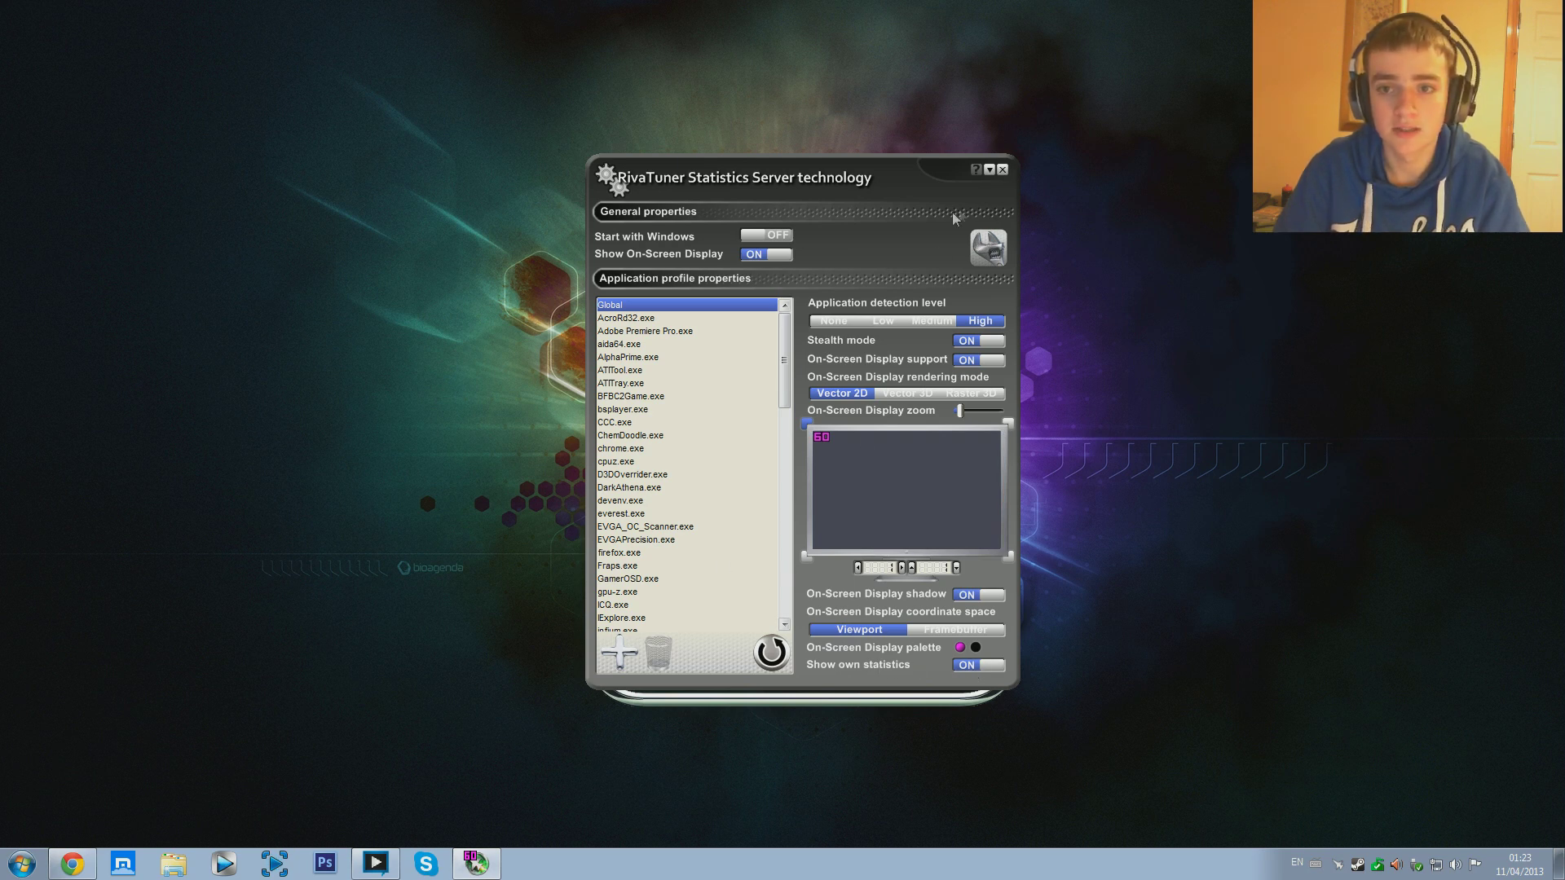
pyautogui.click(1002, 171)
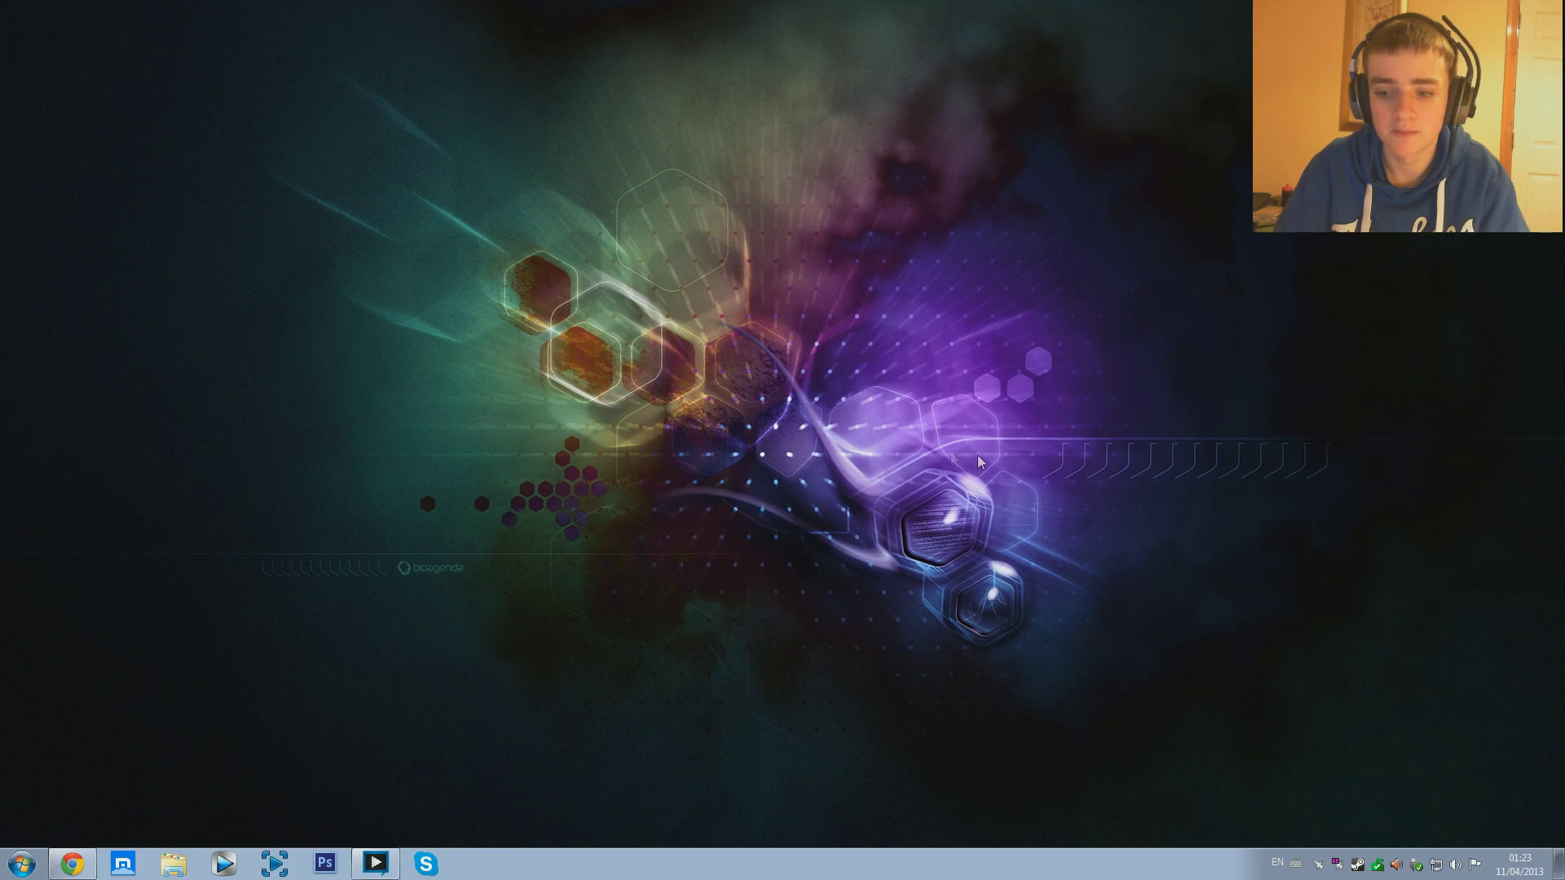
# Launch MSI Afterburner from the Start menu's MSI Afterburner program folder.
pyautogui.click(22, 864)
pyautogui.click(44, 791)
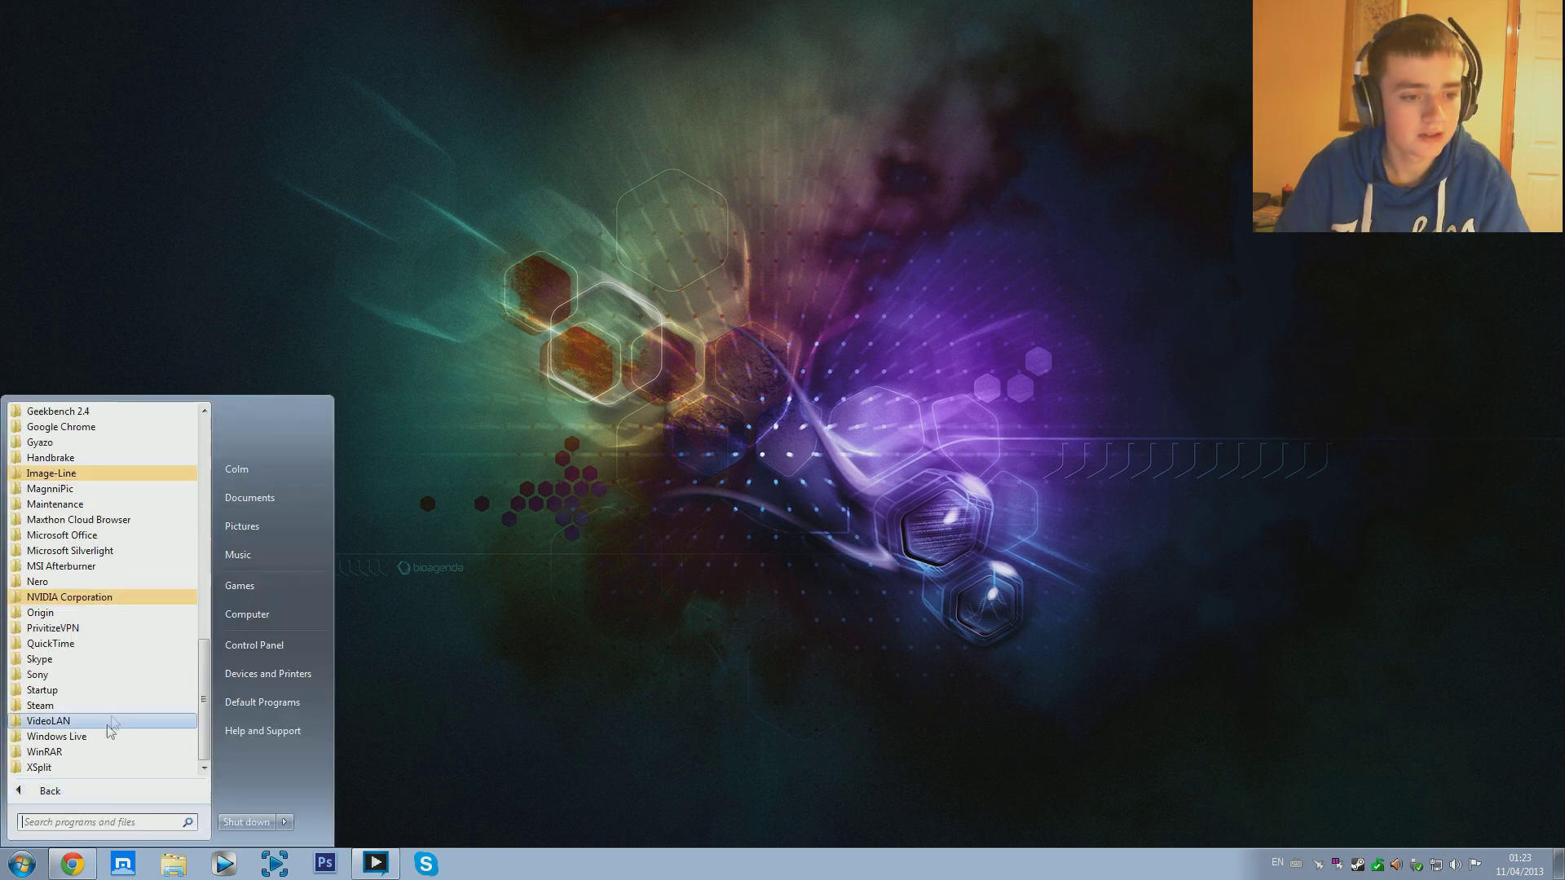
pyautogui.click(92, 574)
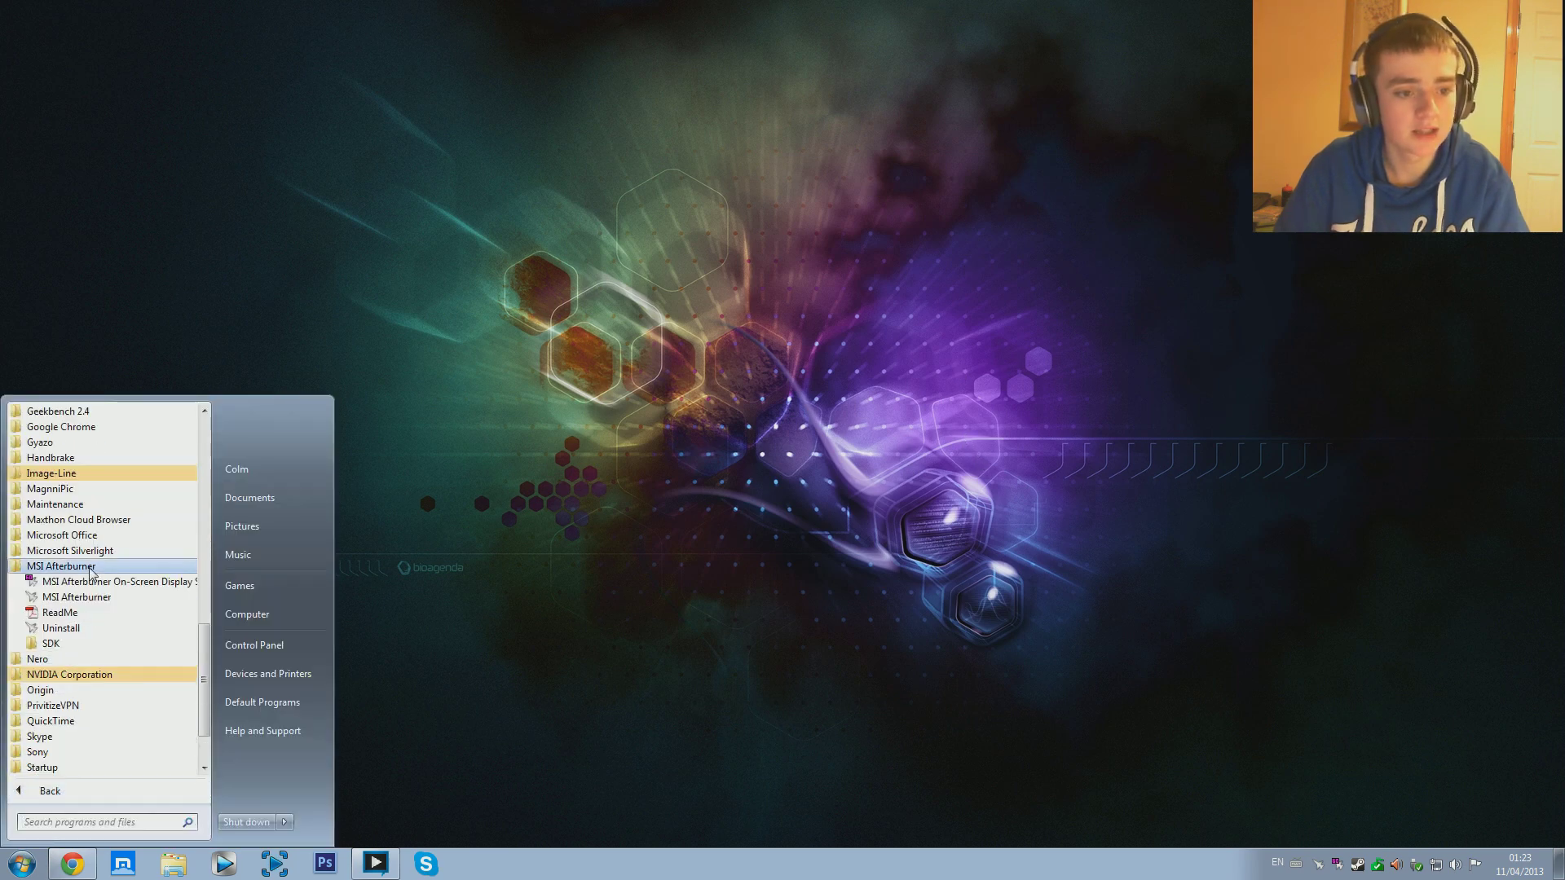
pyautogui.click(101, 602)
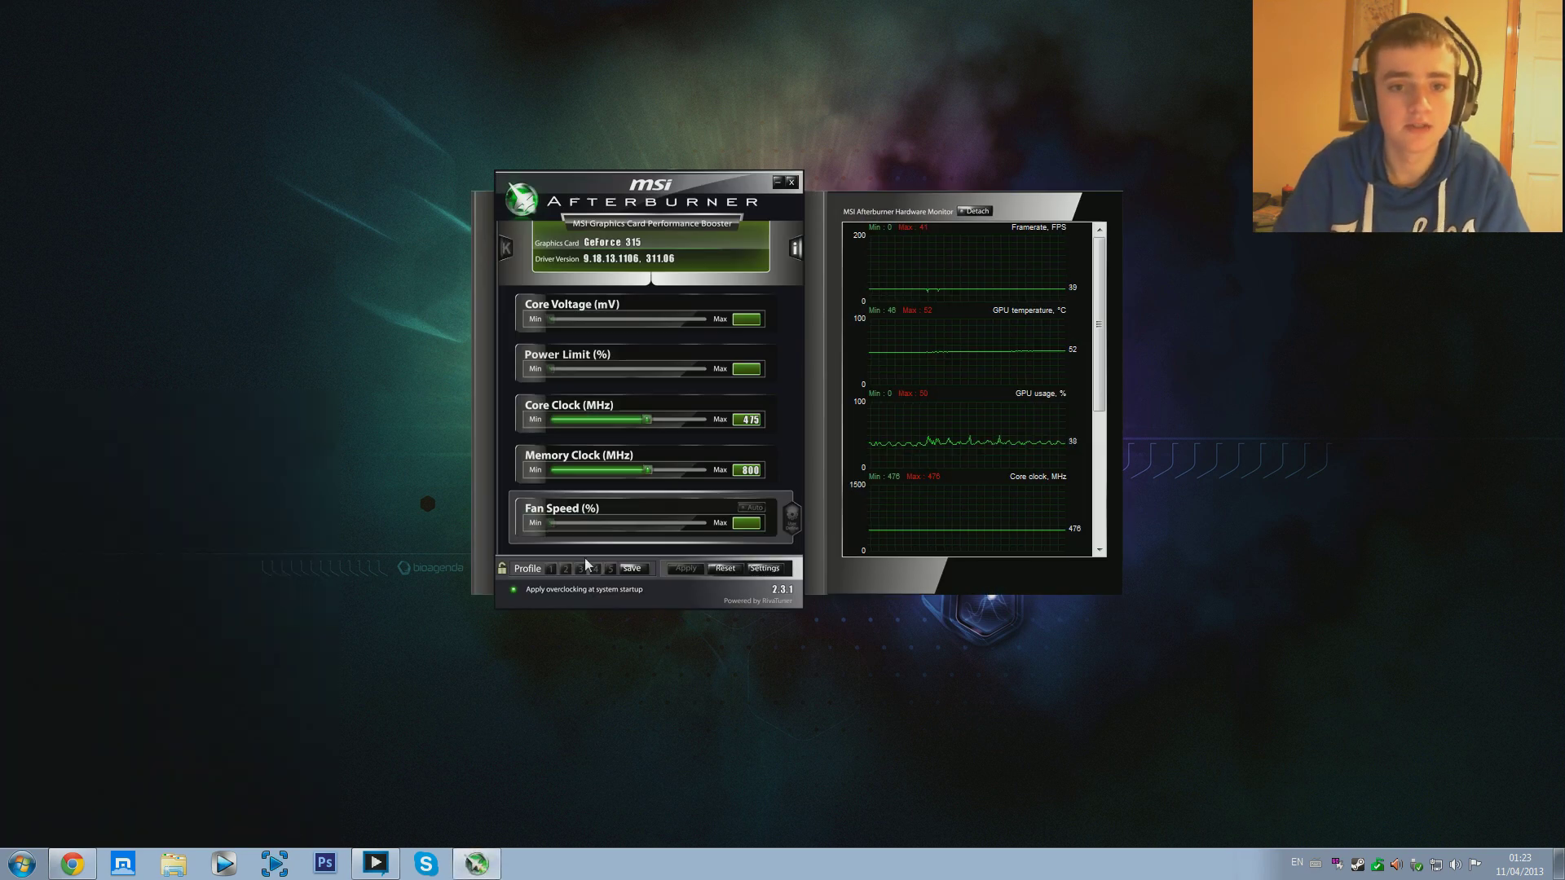
# Shift the Afterburner window slightly right and open its properties settings.
pyautogui.moveTo(717, 178)
pyautogui.mouseDown()
pyautogui.moveTo(736, 153)
pyautogui.moveTo(732, 179)
pyautogui.mouseUp()
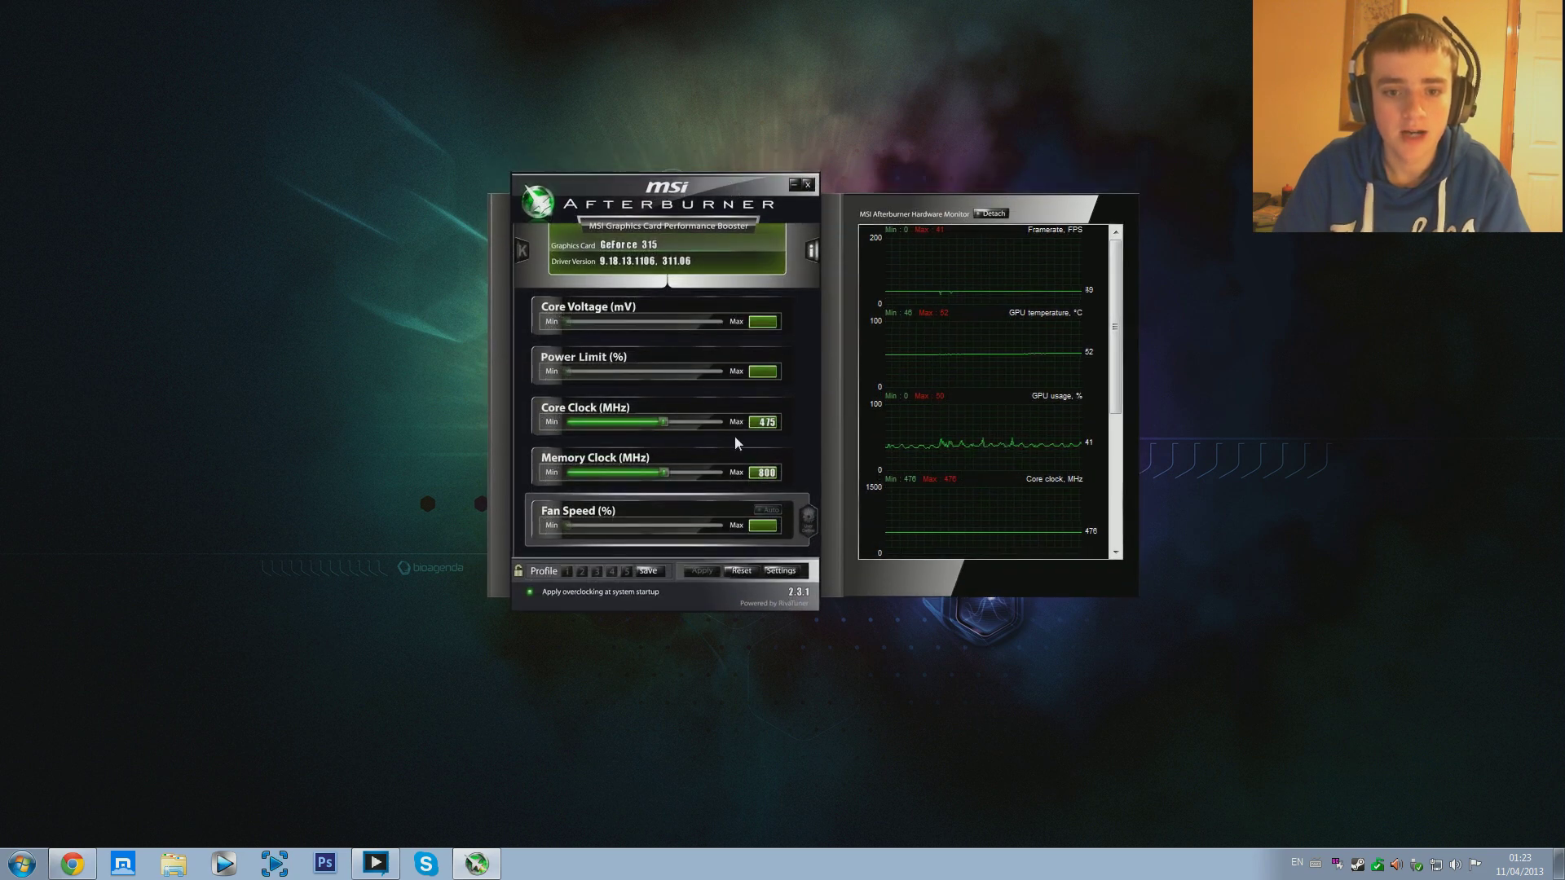
pyautogui.moveTo(976, 448)
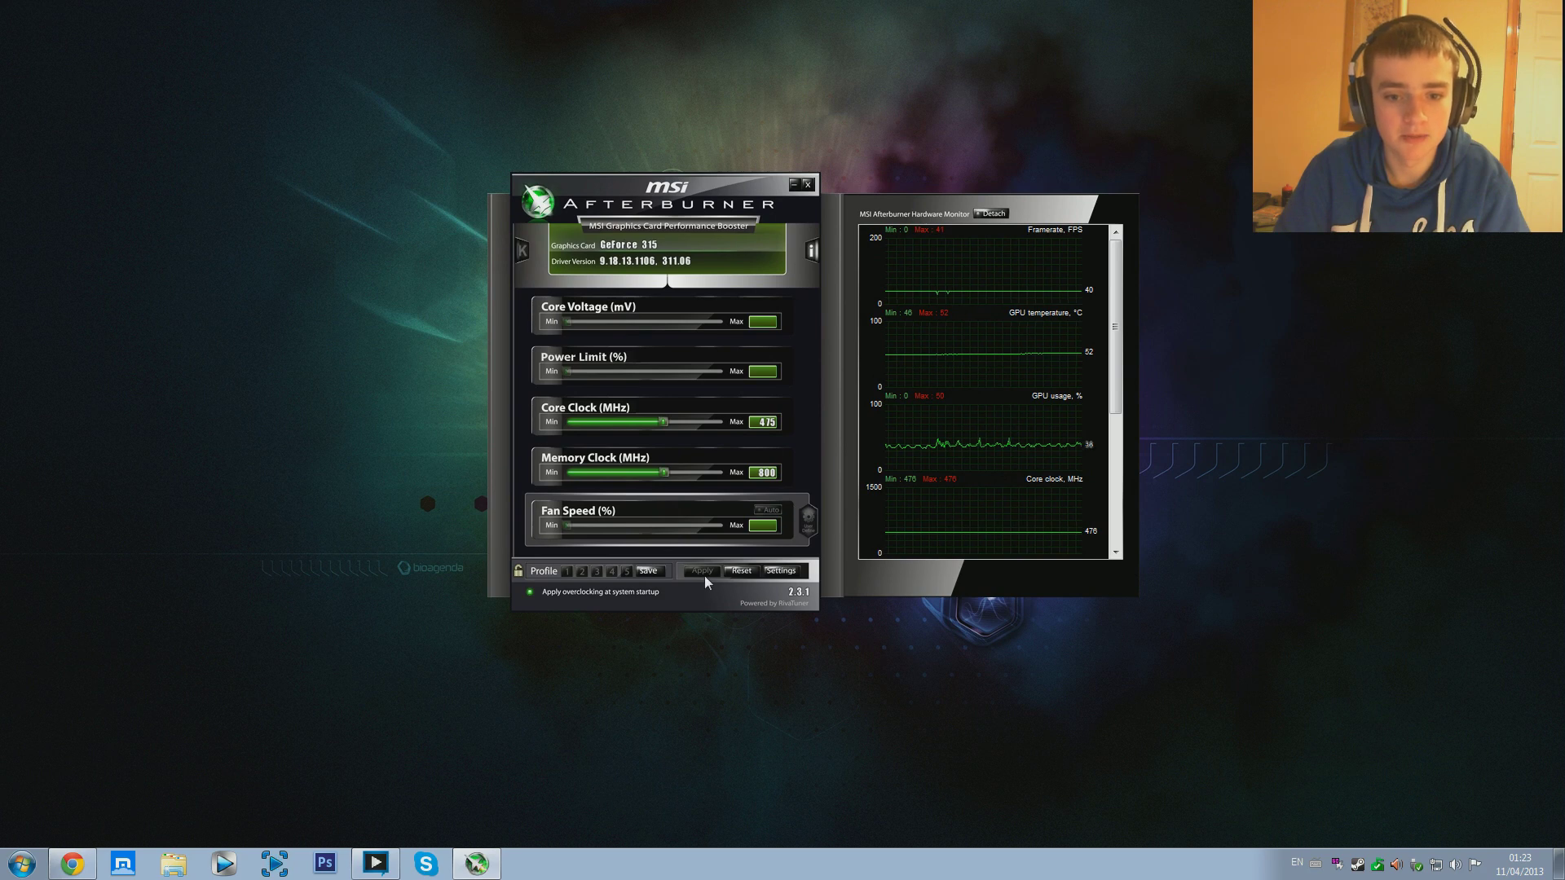
pyautogui.click(781, 570)
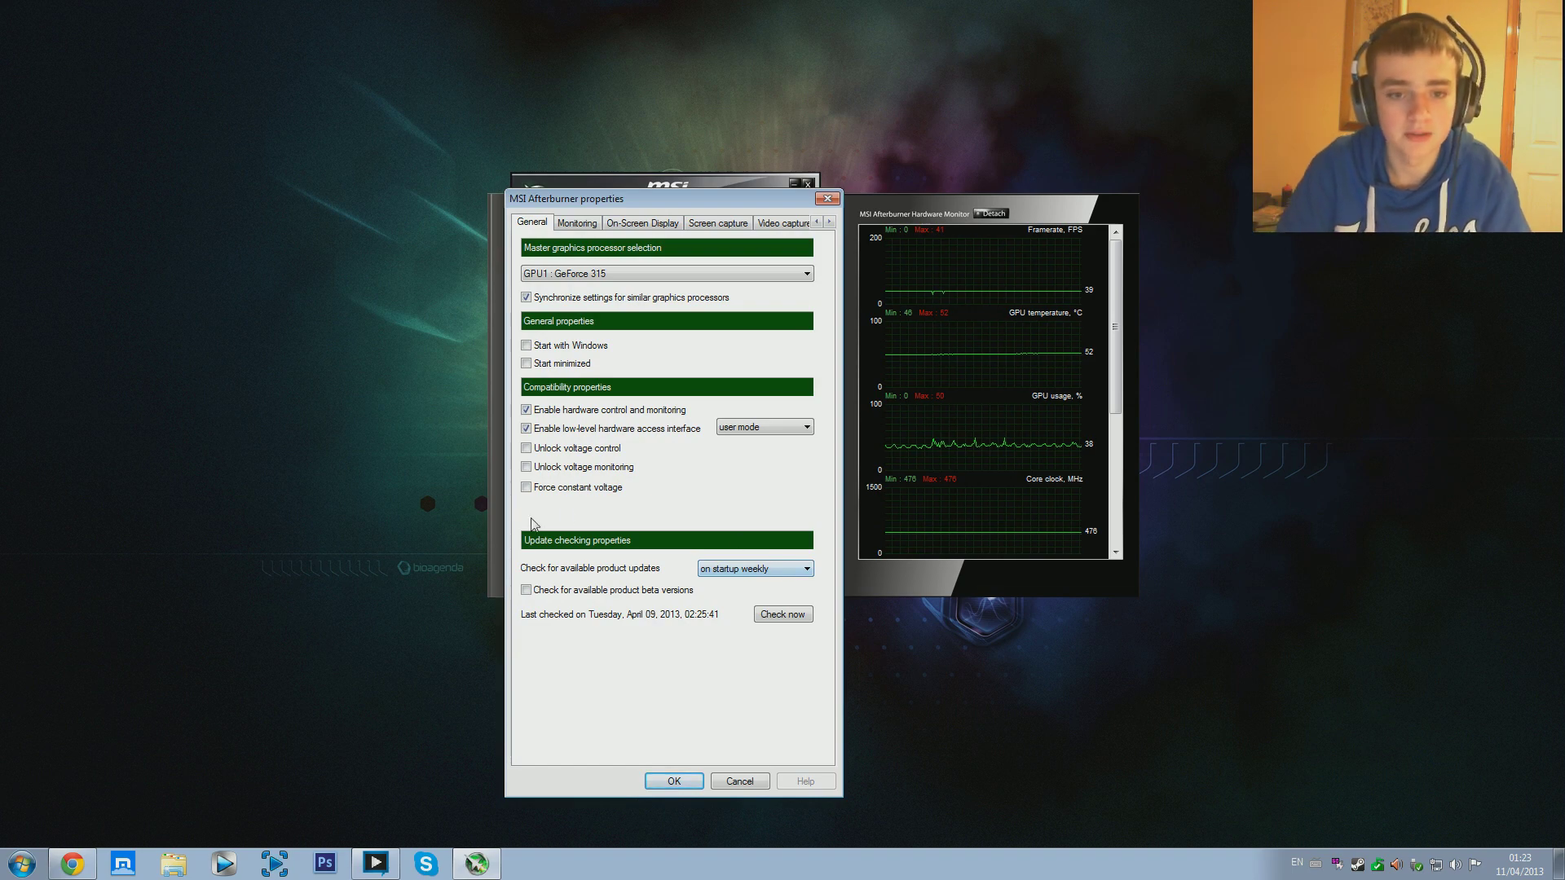
pyautogui.moveTo(665, 200); pyautogui.dragTo(737, 132)
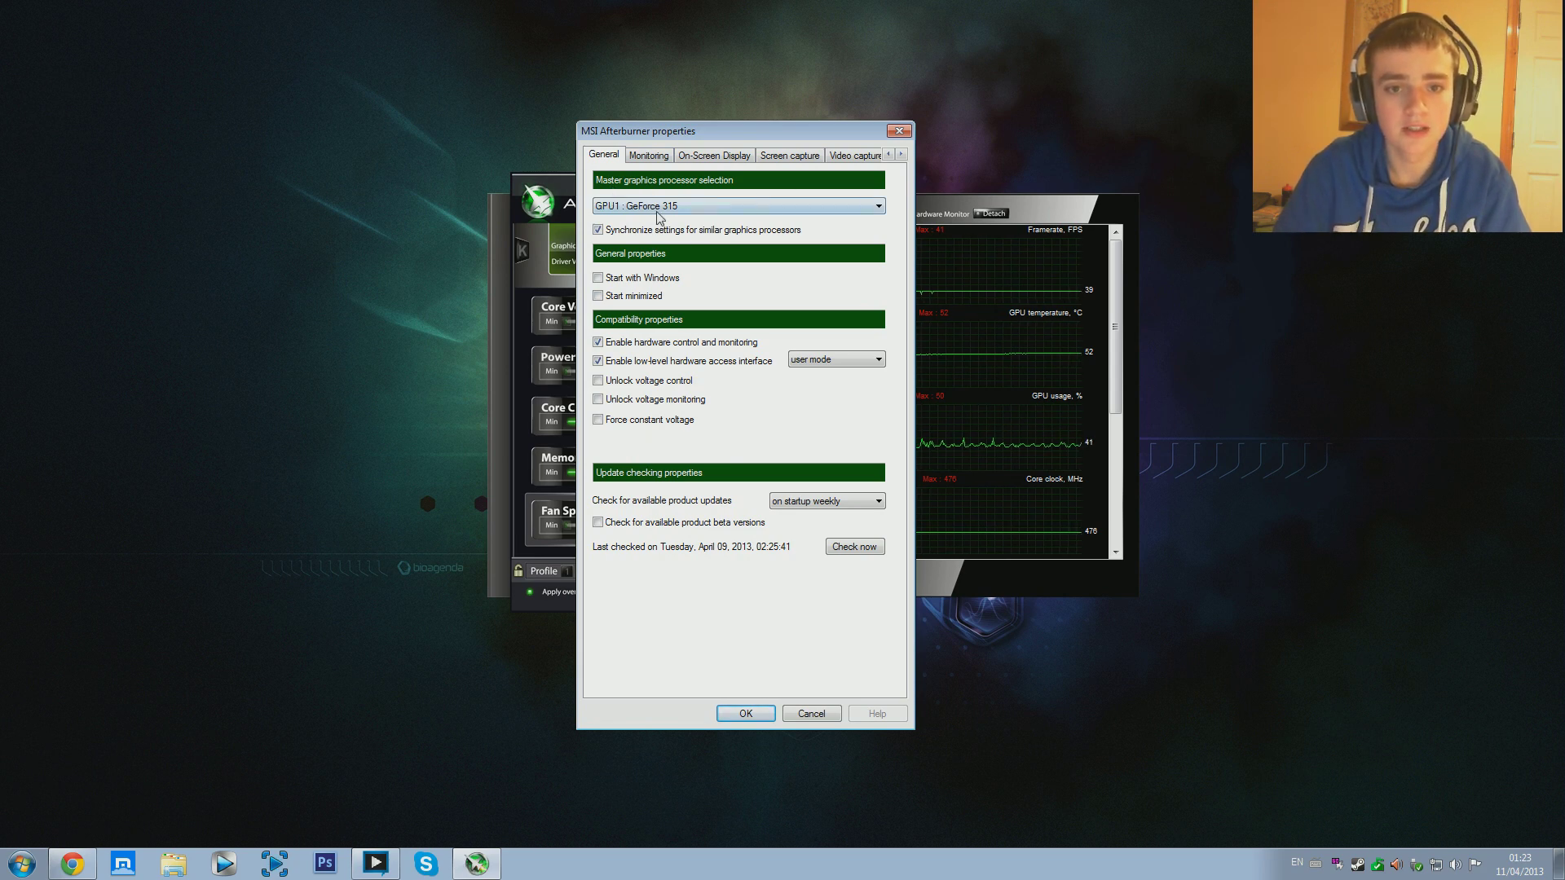
pyautogui.click(616, 201)
pyautogui.click(624, 216)
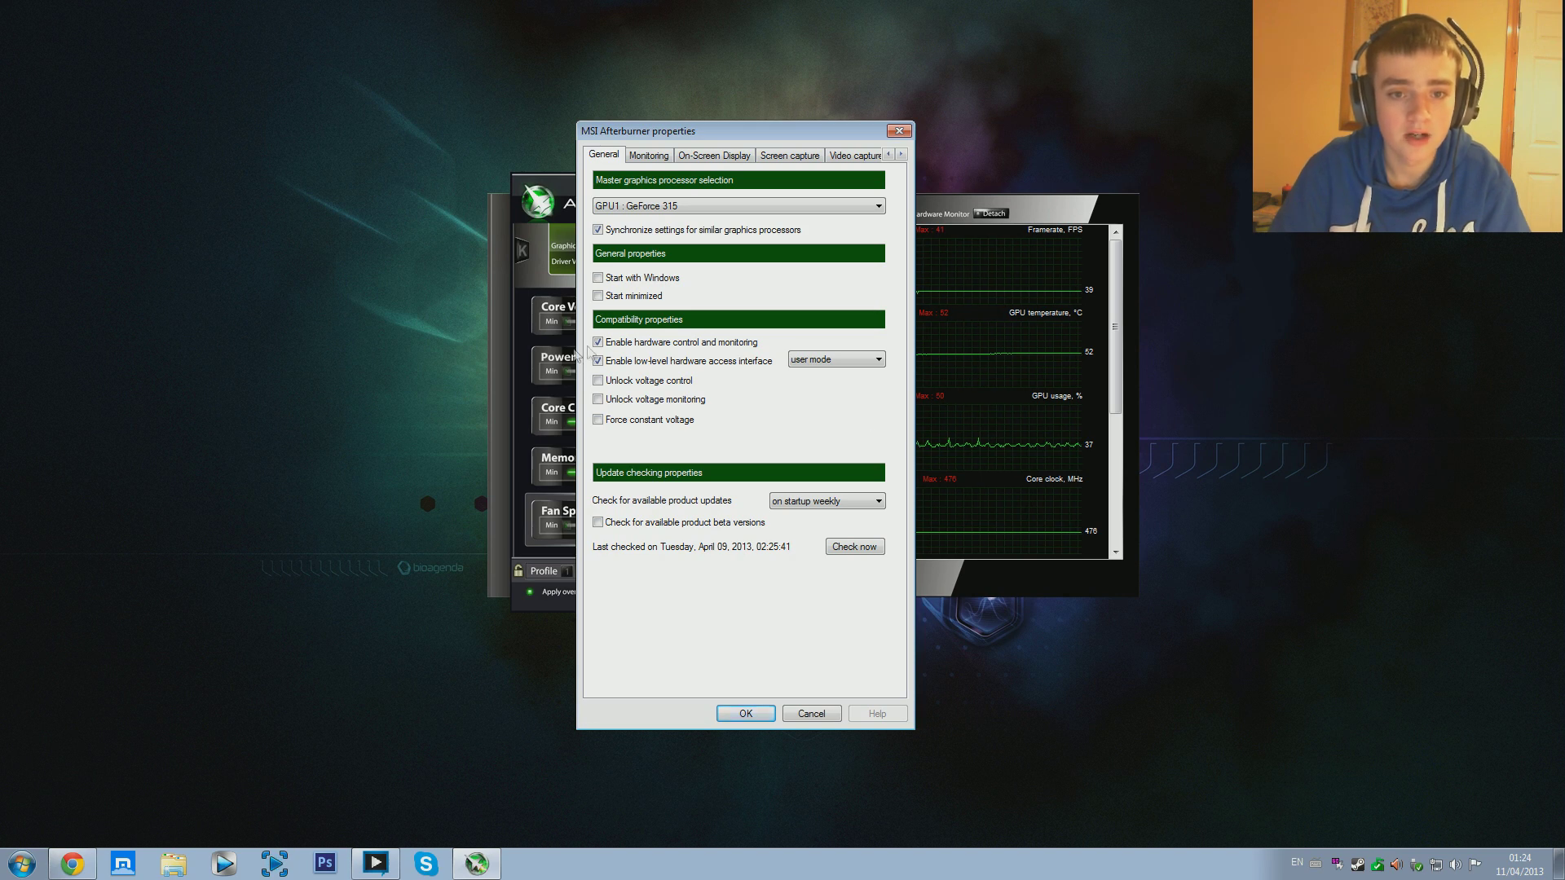
pyautogui.click(599, 360)
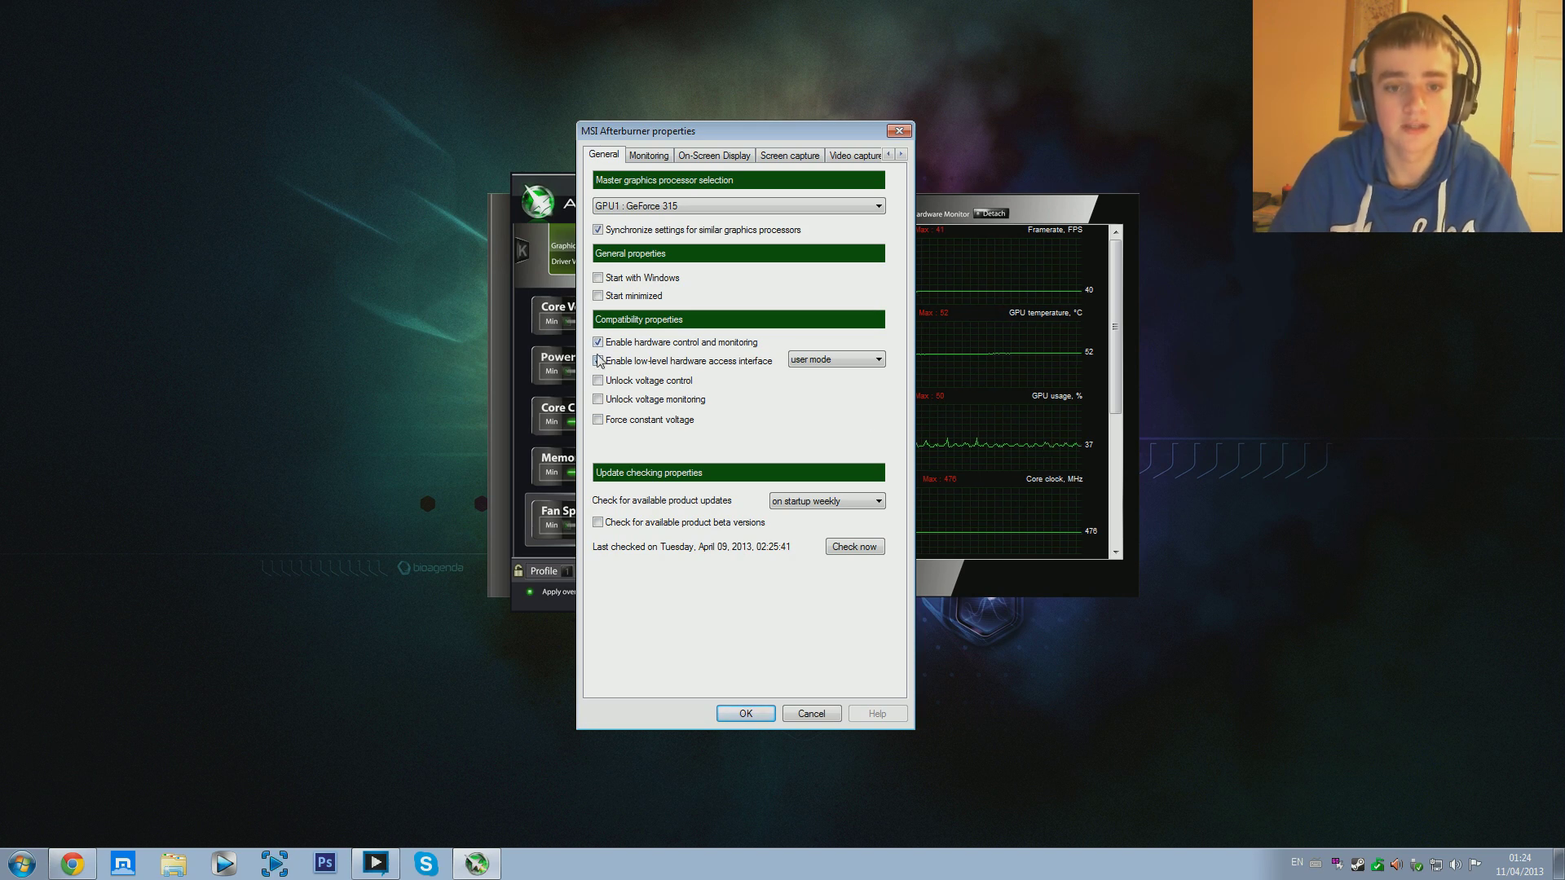
pyautogui.click(599, 360)
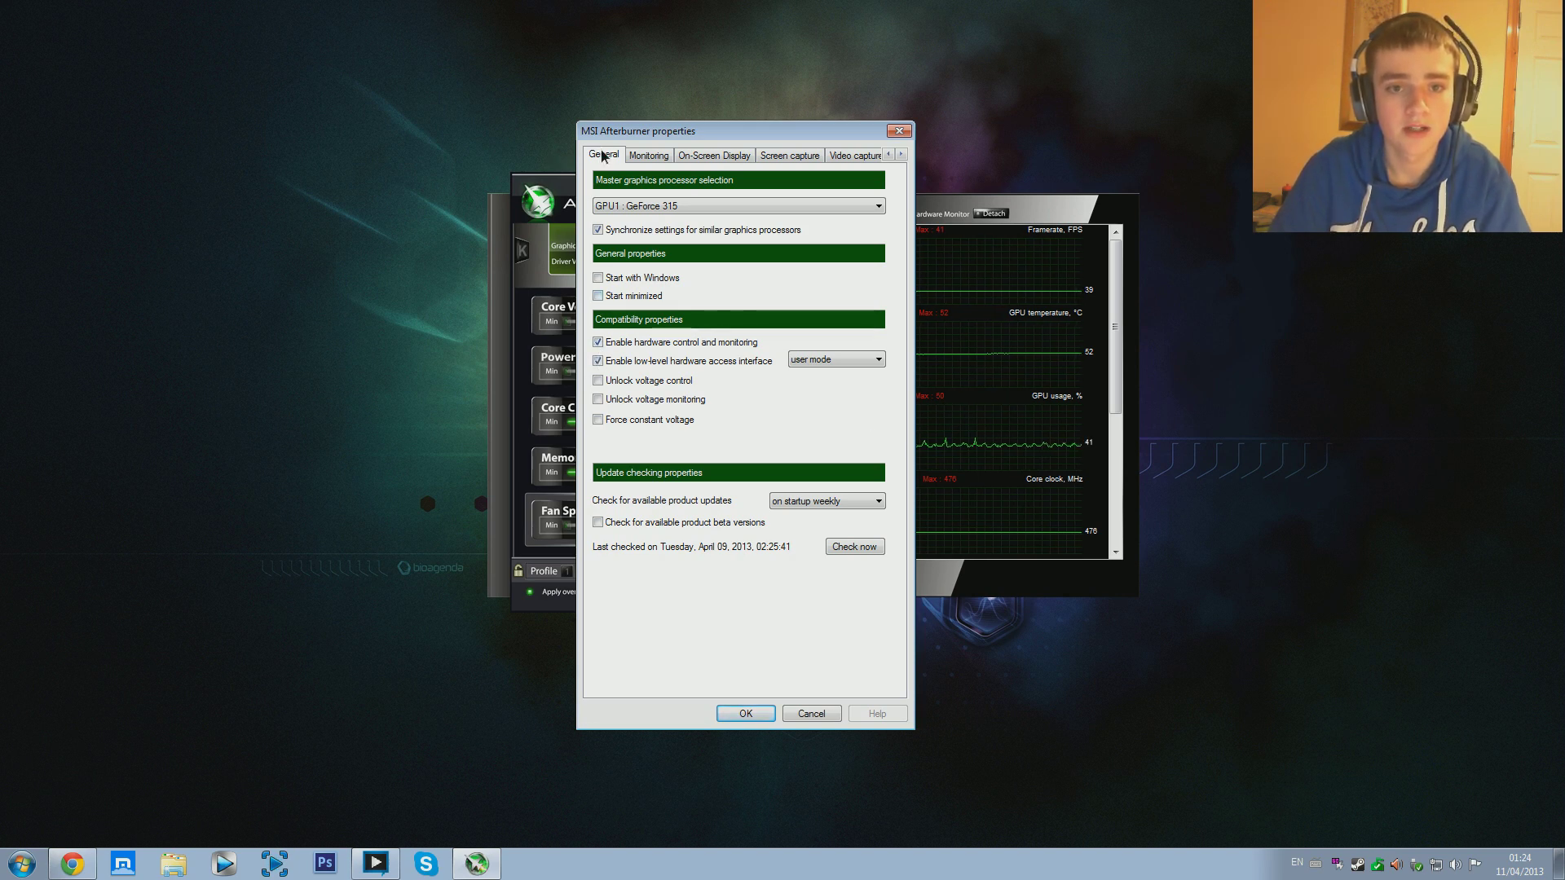
# On the Monitoring page, browse the graphs list and move Framerate below GPU temperature and back.
pyautogui.click(659, 160)
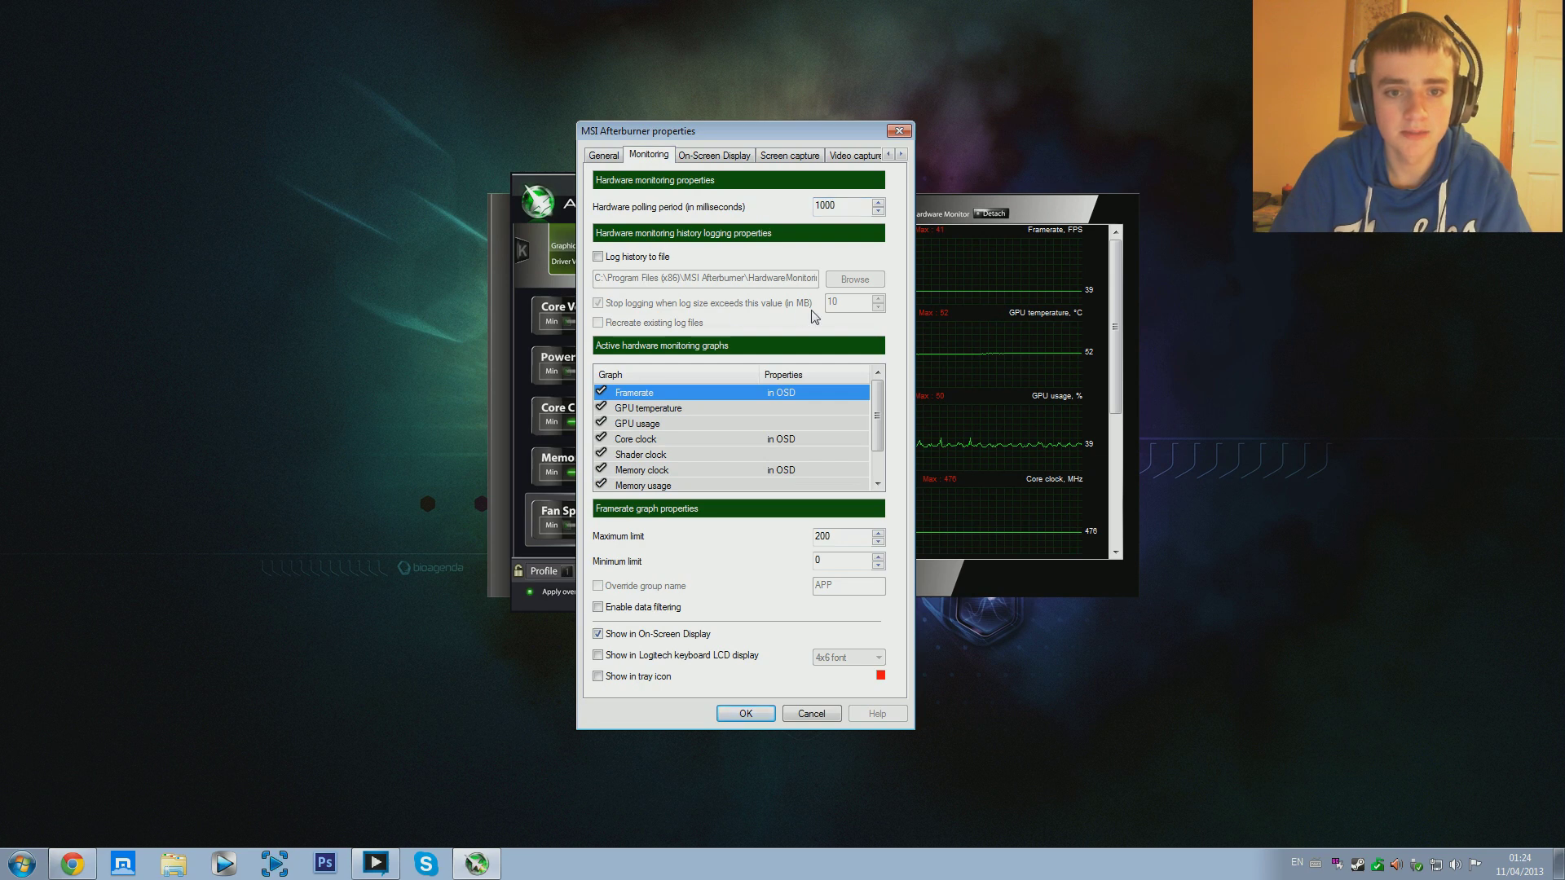
pyautogui.scroll(-1, 878, 416)
pyautogui.scroll(1, 879, 415)
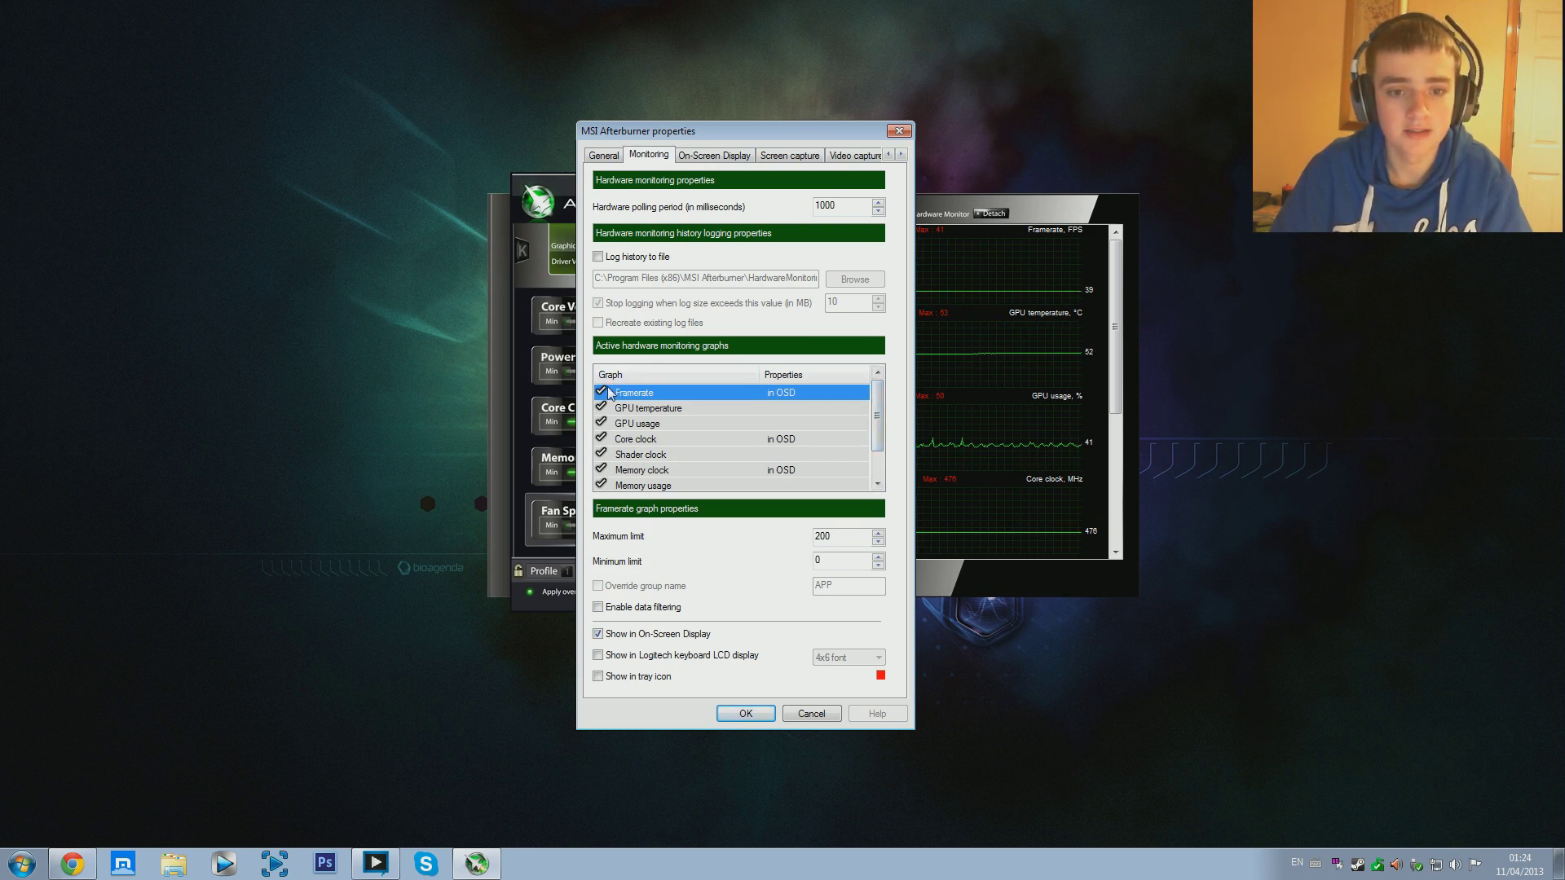
pyautogui.scroll(-1, 878, 428)
pyautogui.scroll(1, 881, 430)
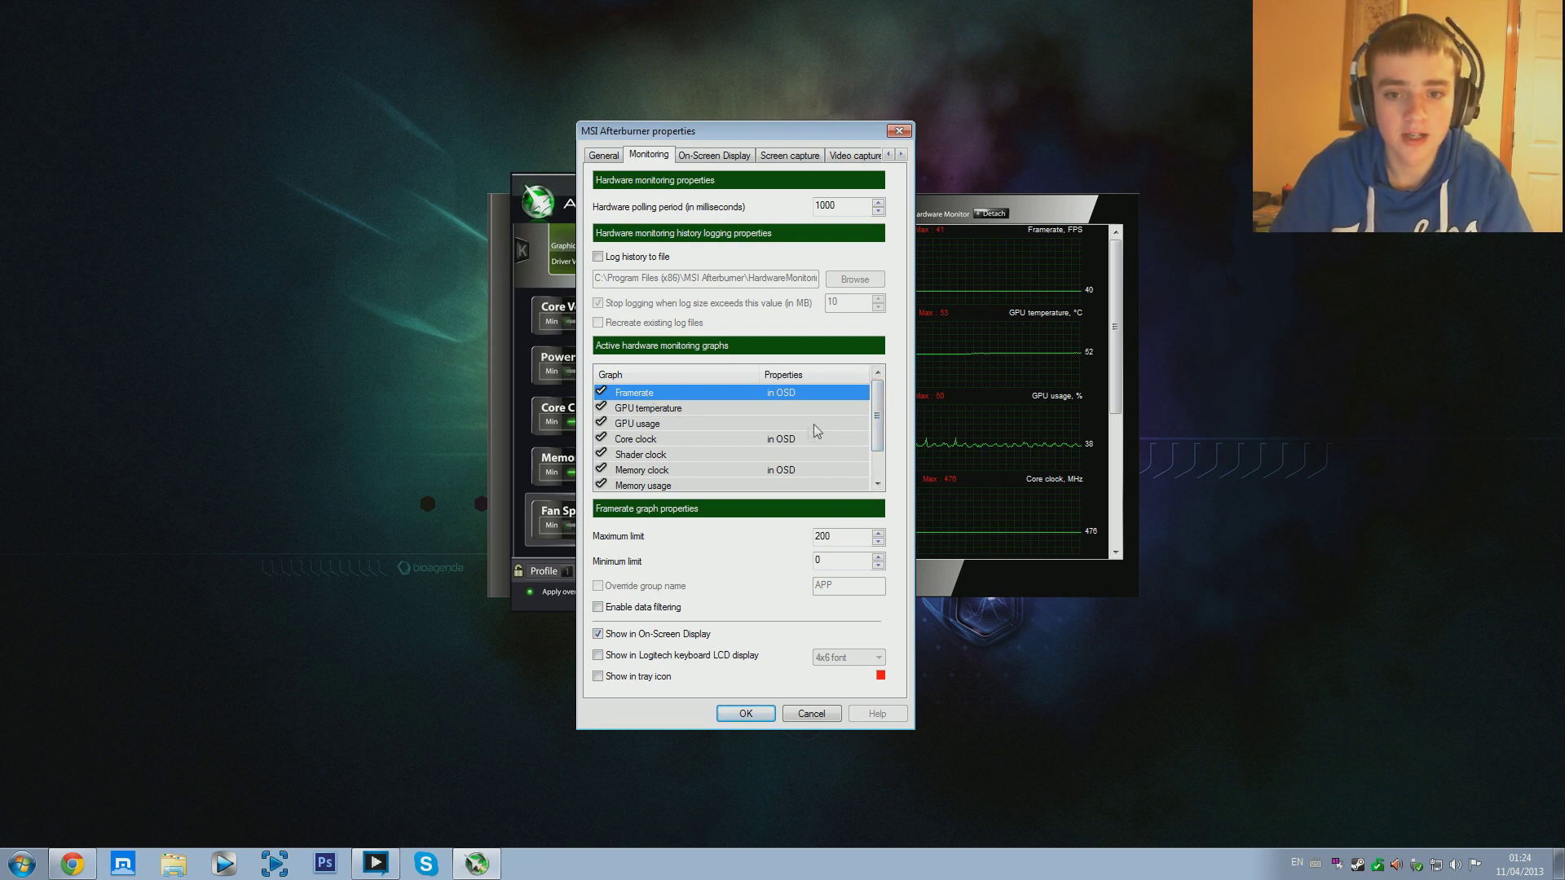
pyautogui.scroll(-1, 878, 444)
pyautogui.moveTo(879, 462); pyautogui.dragTo(881, 419)
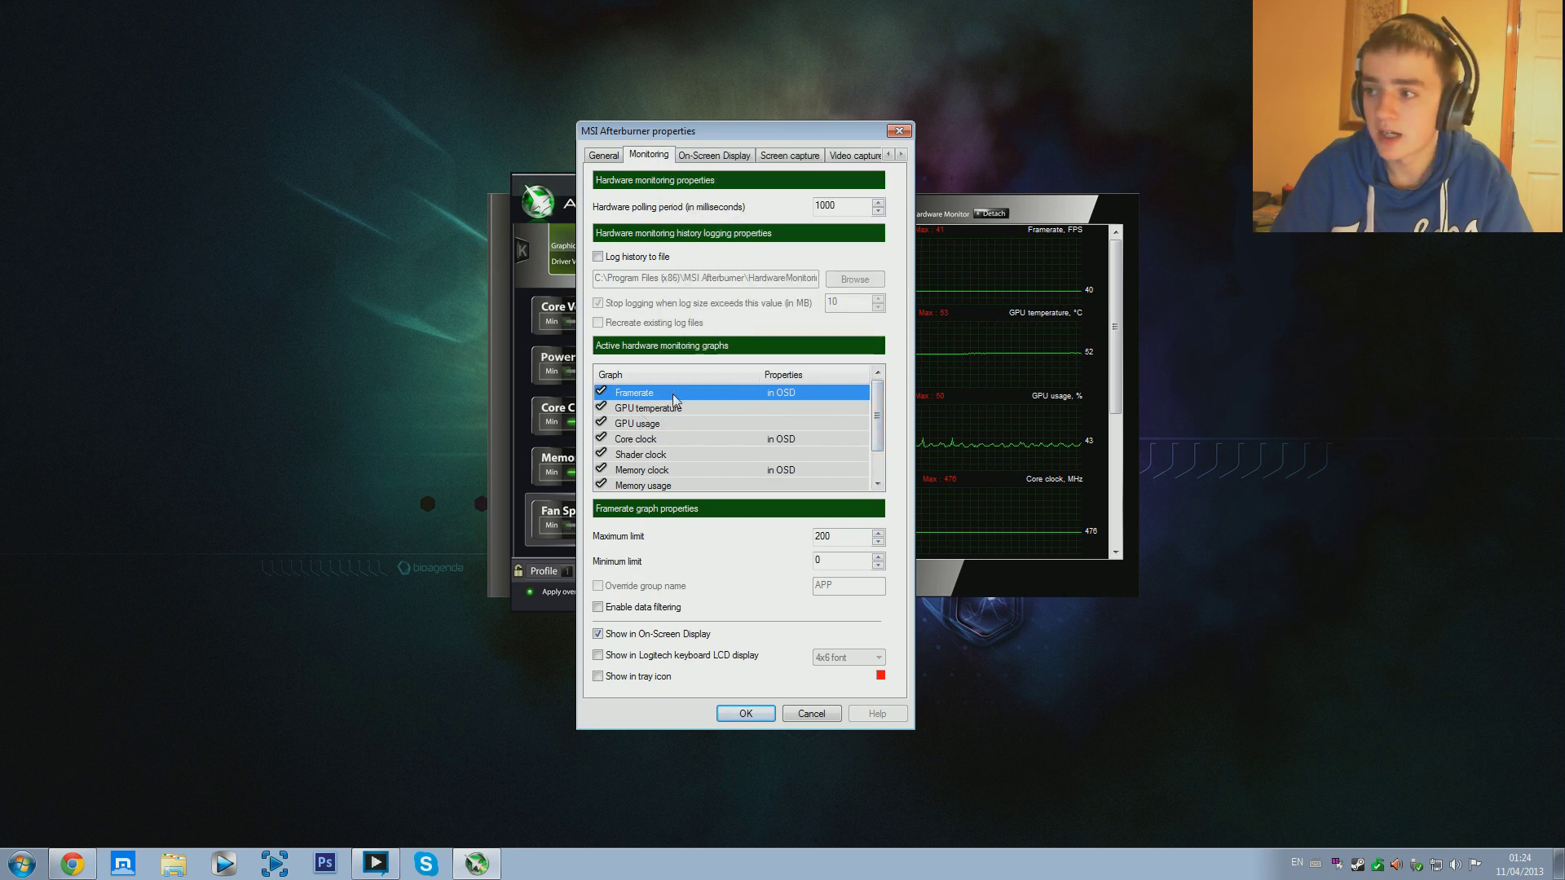
pyautogui.moveTo(662, 394); pyautogui.dragTo(662, 422)
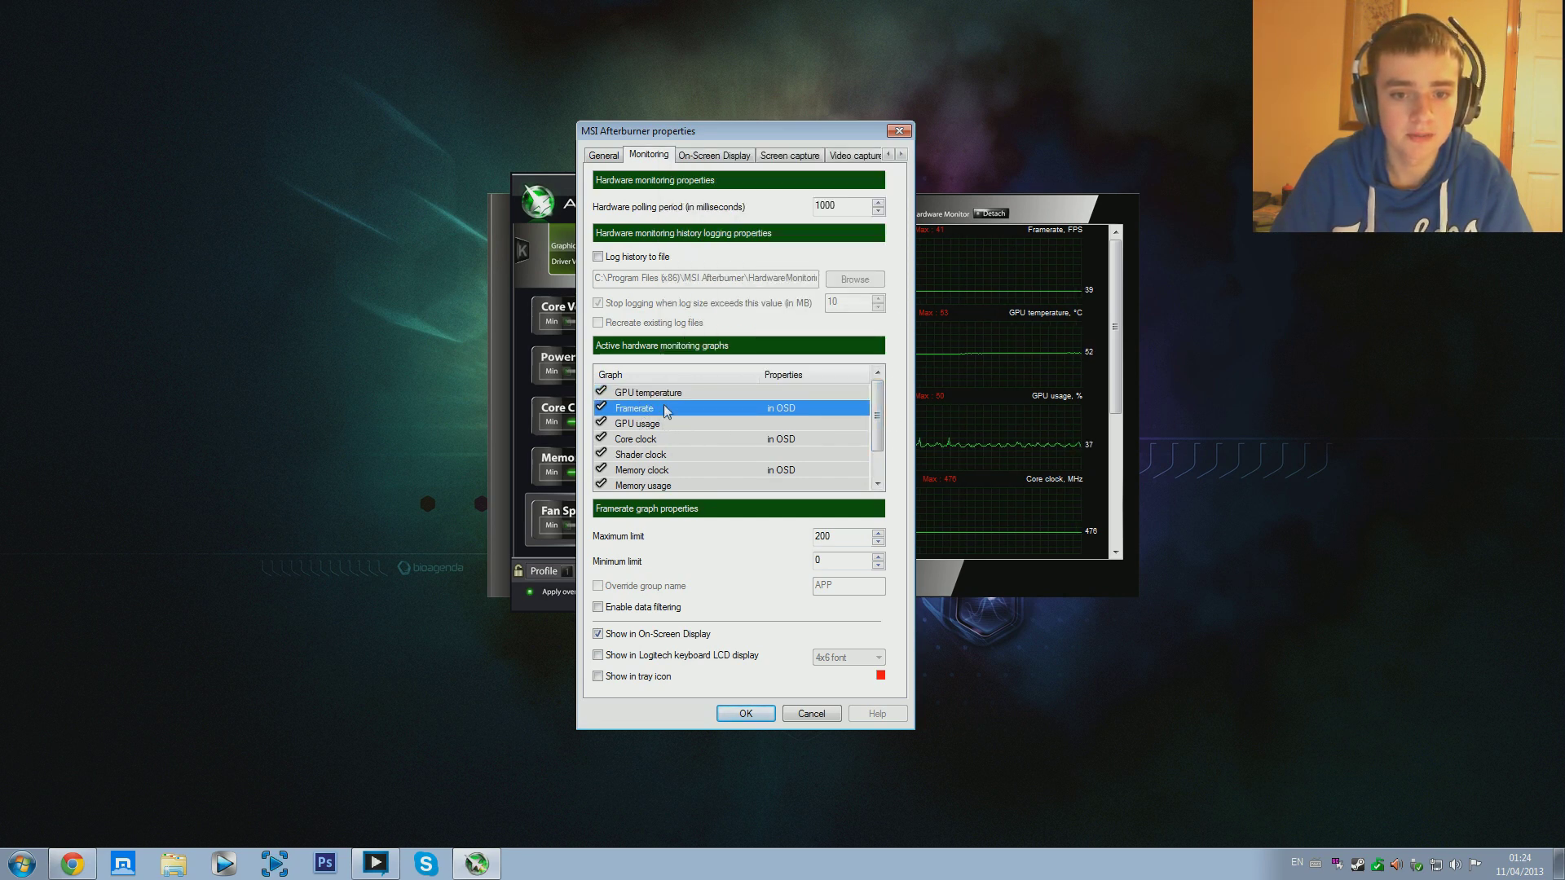
pyautogui.moveTo(660, 418); pyautogui.dragTo(672, 388)
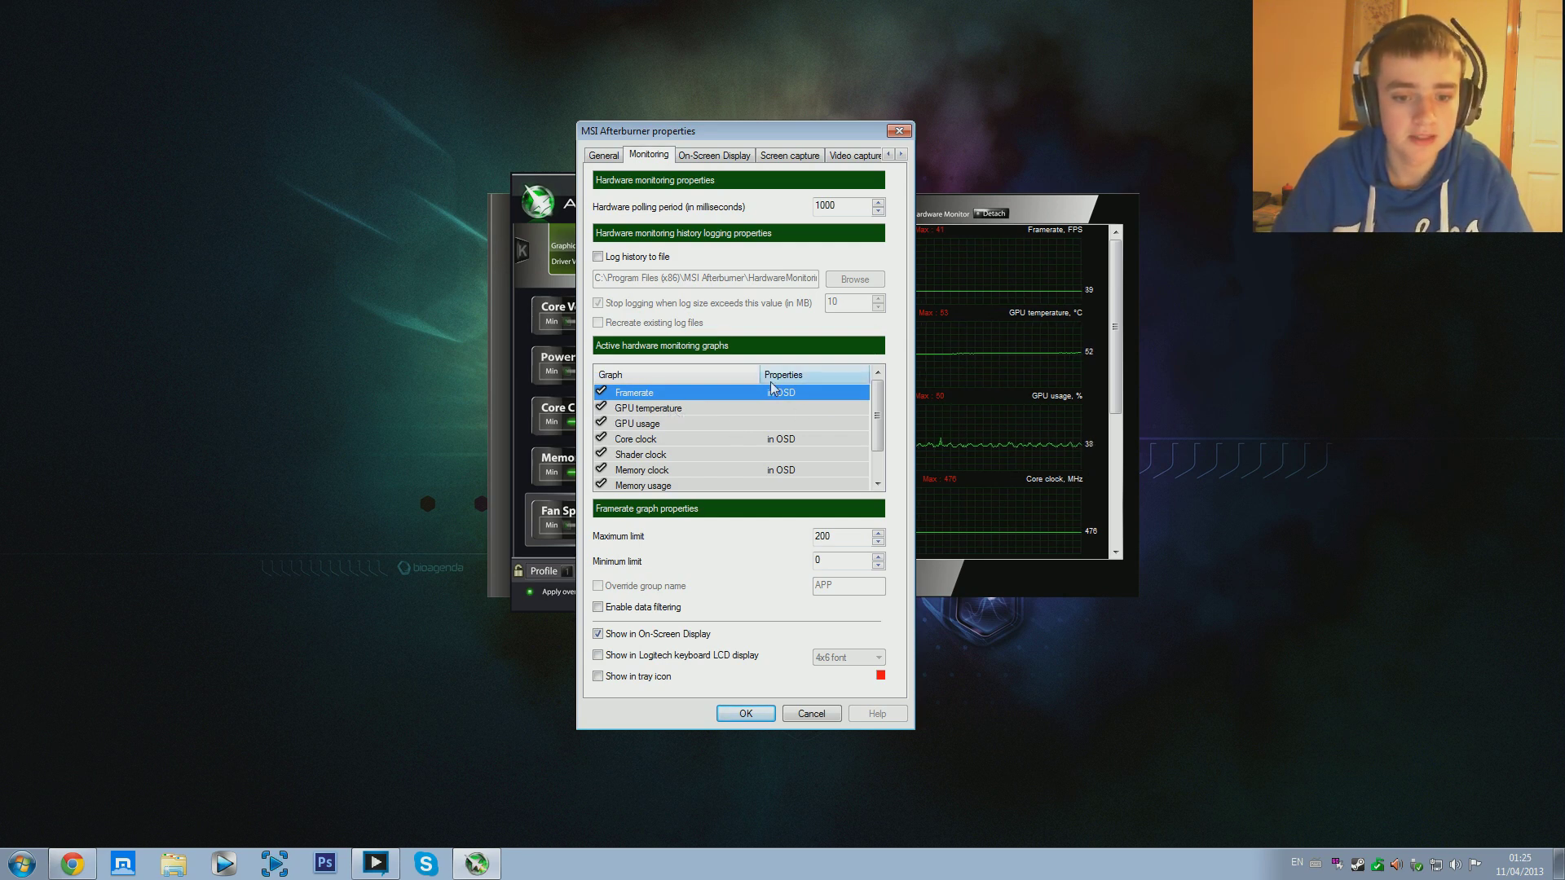
# Toggle GPU temperature monitoring off and on, move the dialog right, and go to On-Screen Display.
pyautogui.click(601, 410)
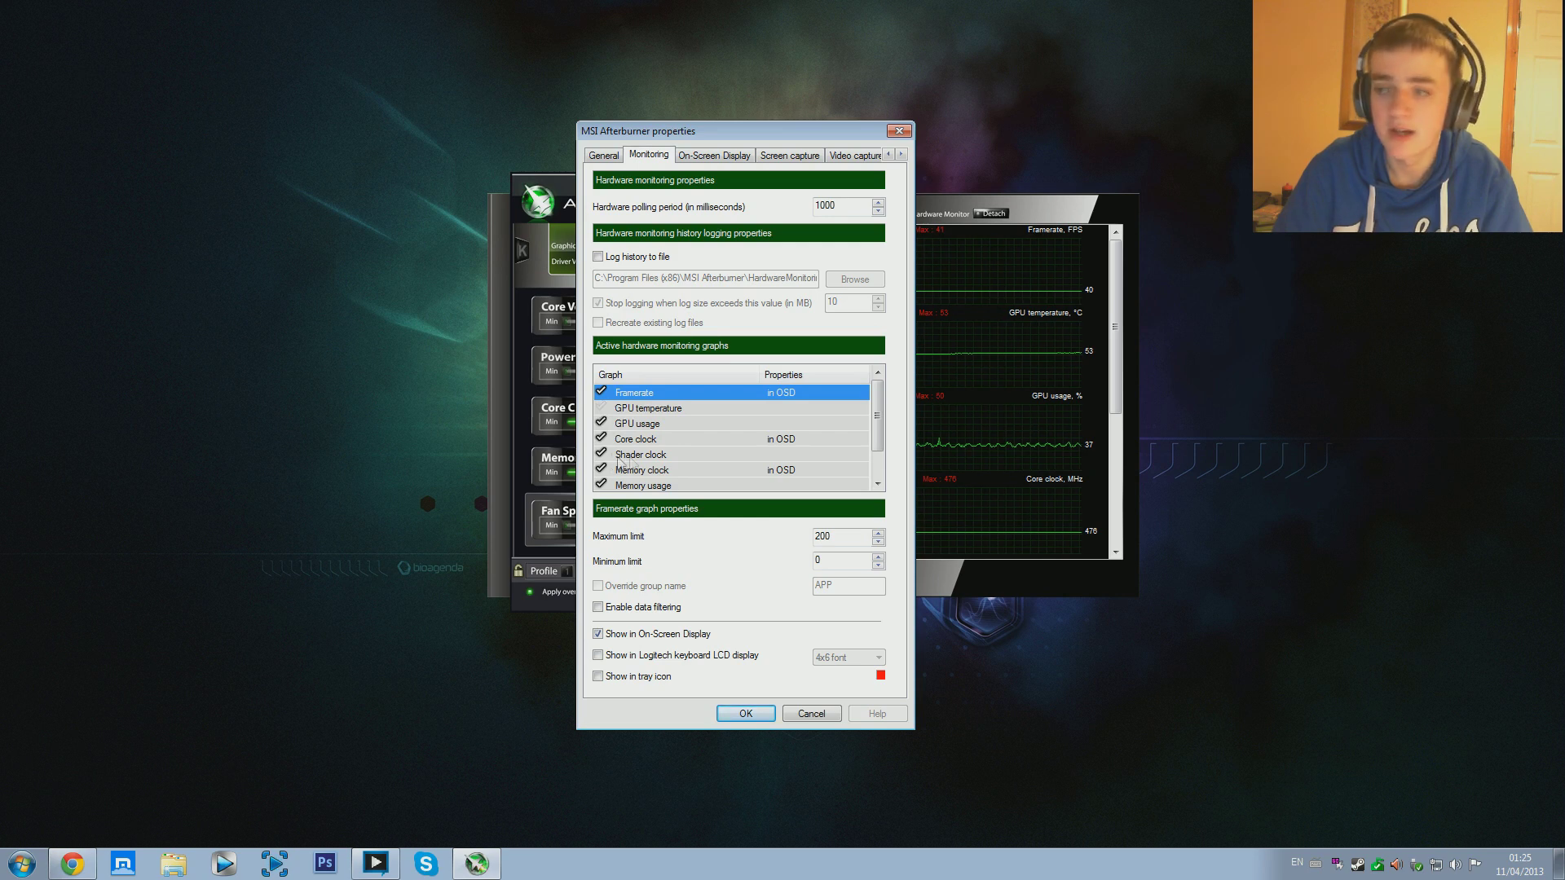
pyautogui.click(602, 409)
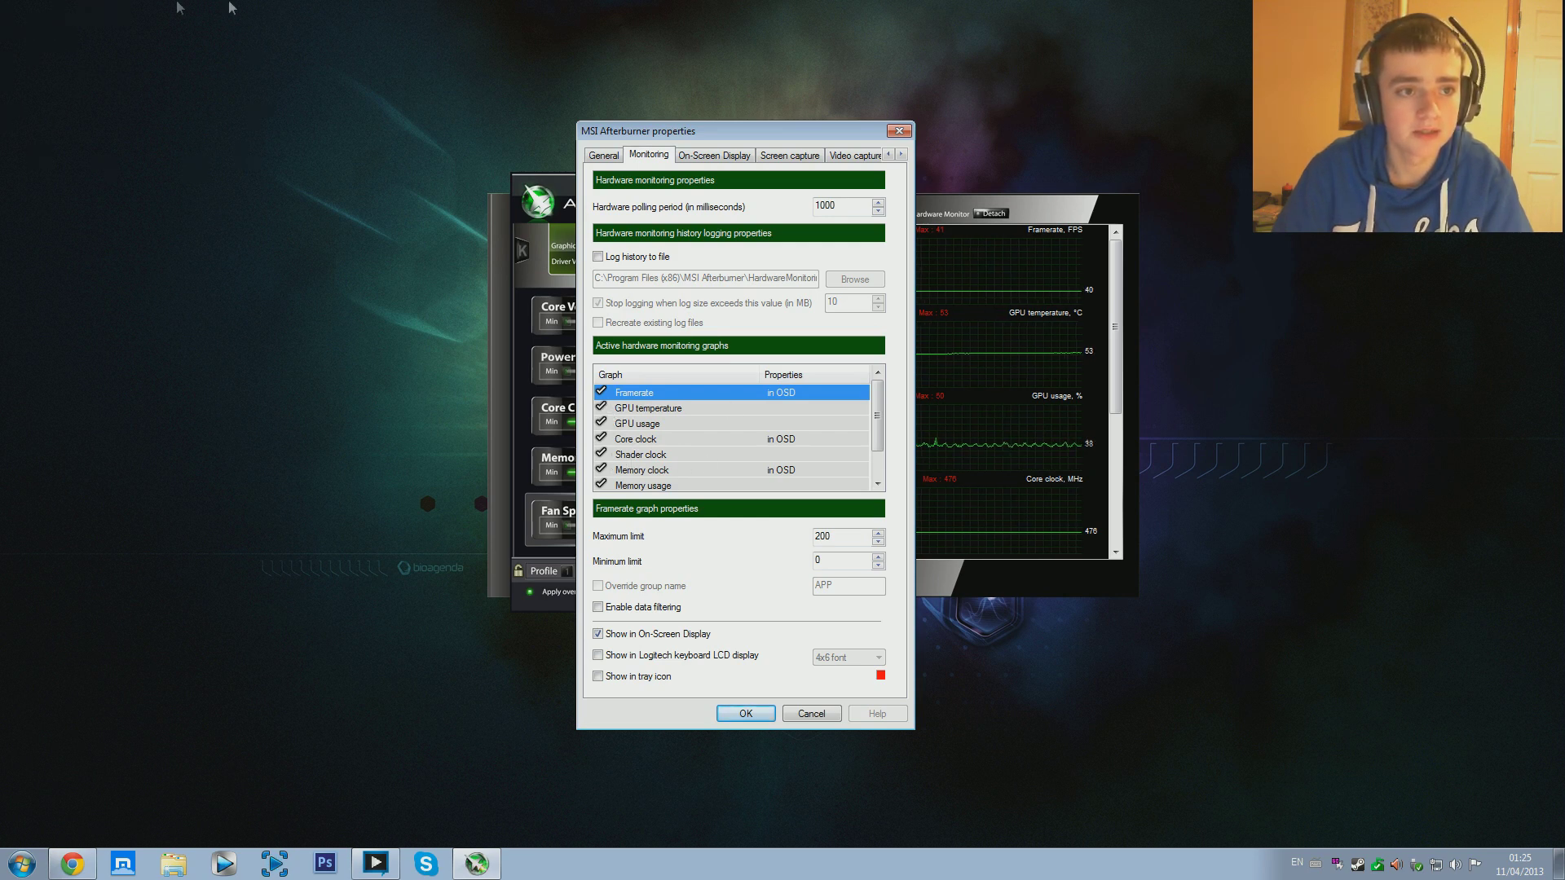
pyautogui.moveTo(3, 34); pyautogui.dragTo(272, 88)
pyautogui.moveTo(718, 133); pyautogui.dragTo(773, 123)
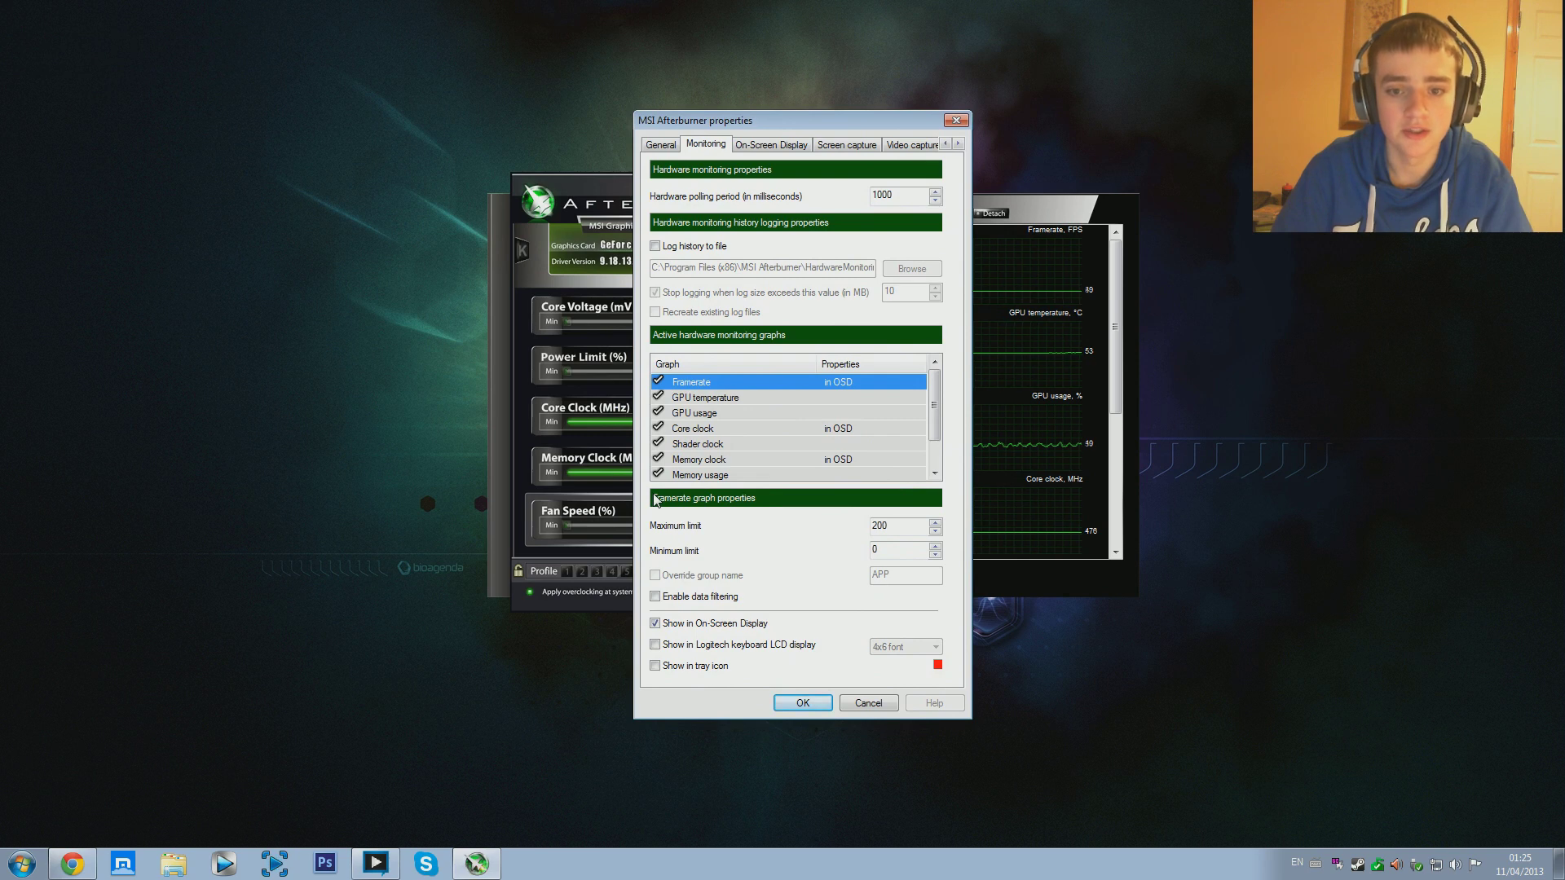
pyautogui.scroll(-1, 745, 427)
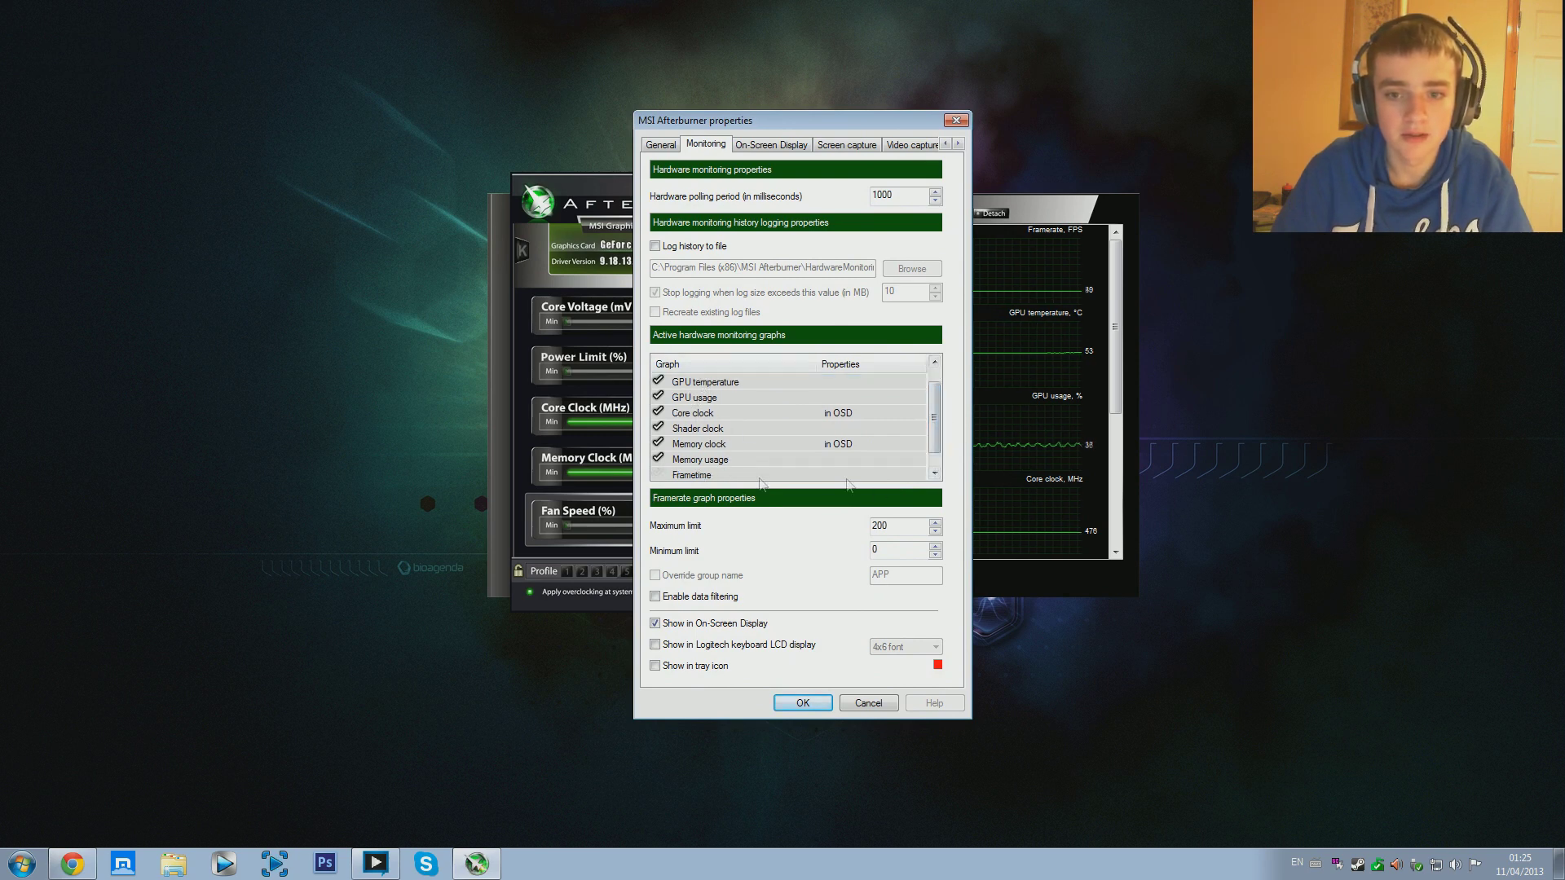
pyautogui.scroll(-1, 937, 444)
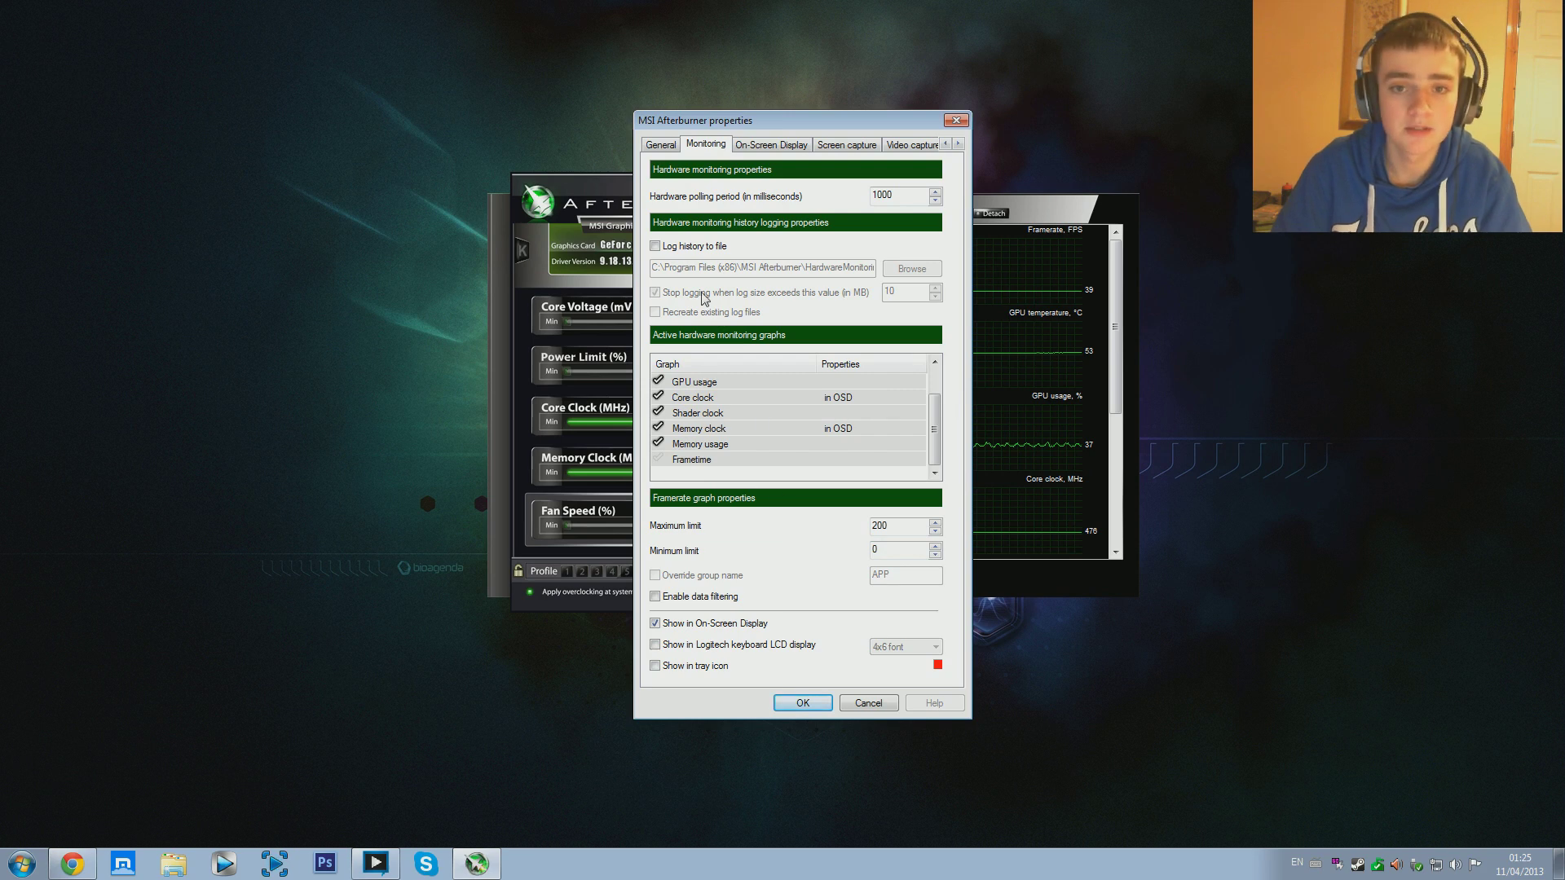
pyautogui.click(759, 147)
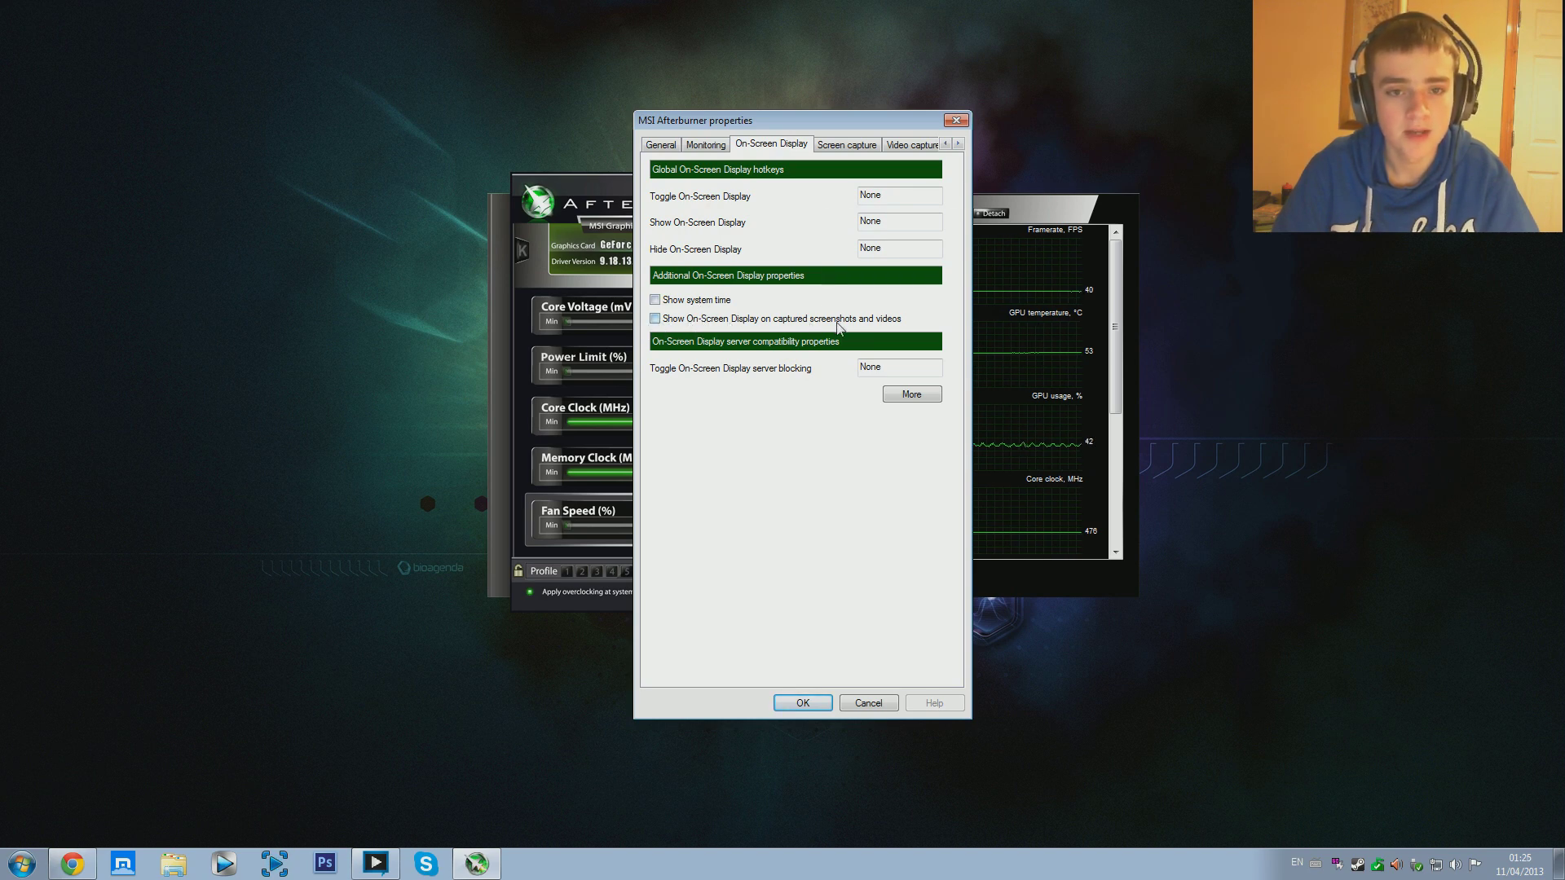
# Review the On-Screen Display options (hotkeys None, system time off), then switch to Screen capture.
pyautogui.moveTo(2, 4); pyautogui.dragTo(232, 139)
pyautogui.click(809, 478)
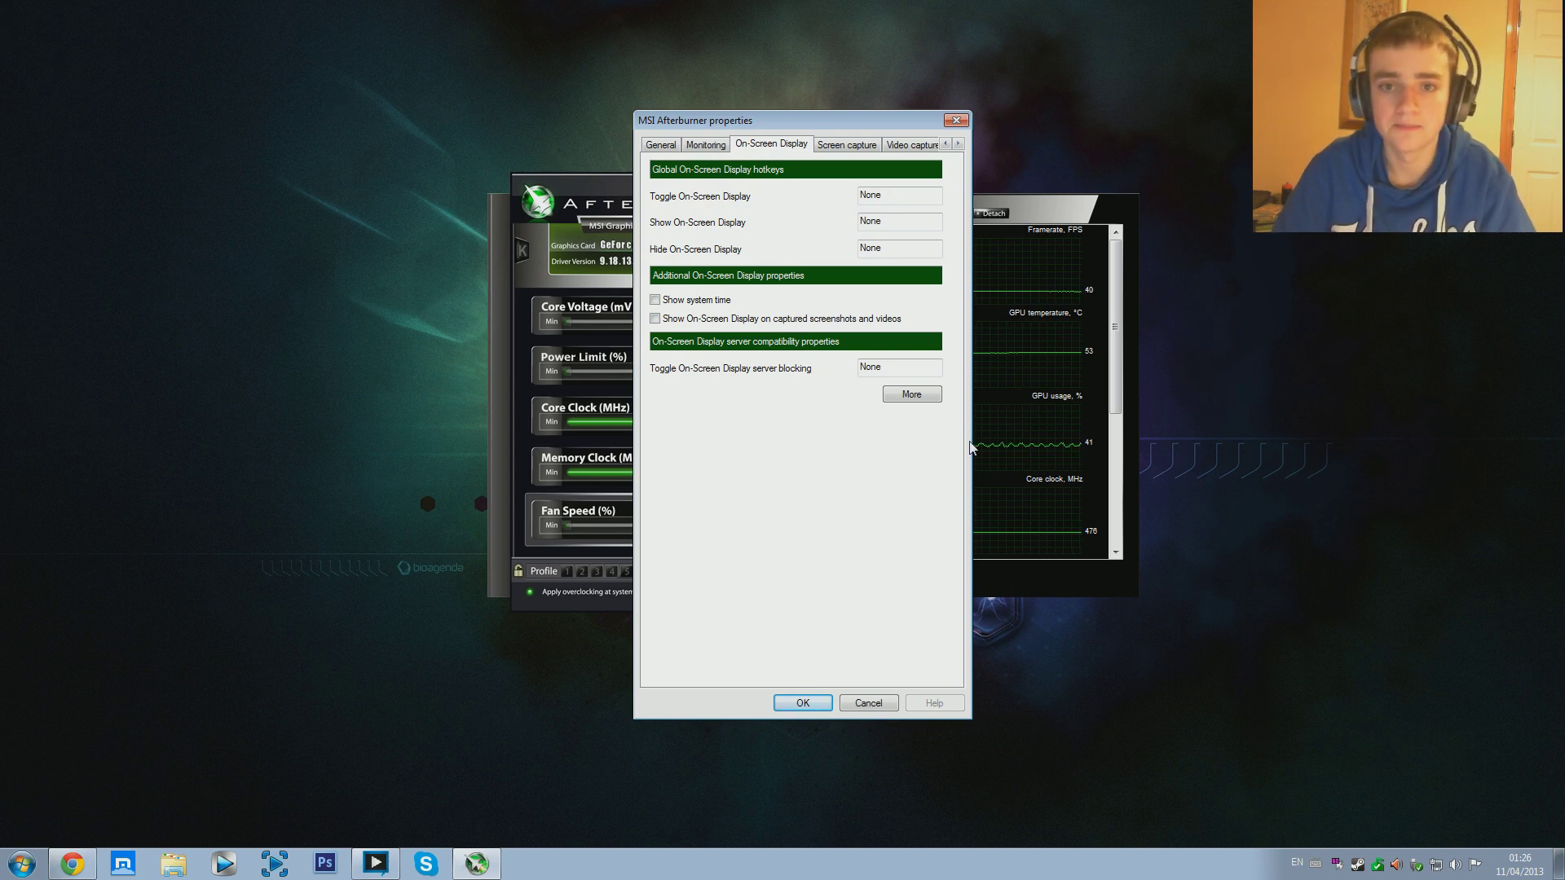
pyautogui.click(853, 147)
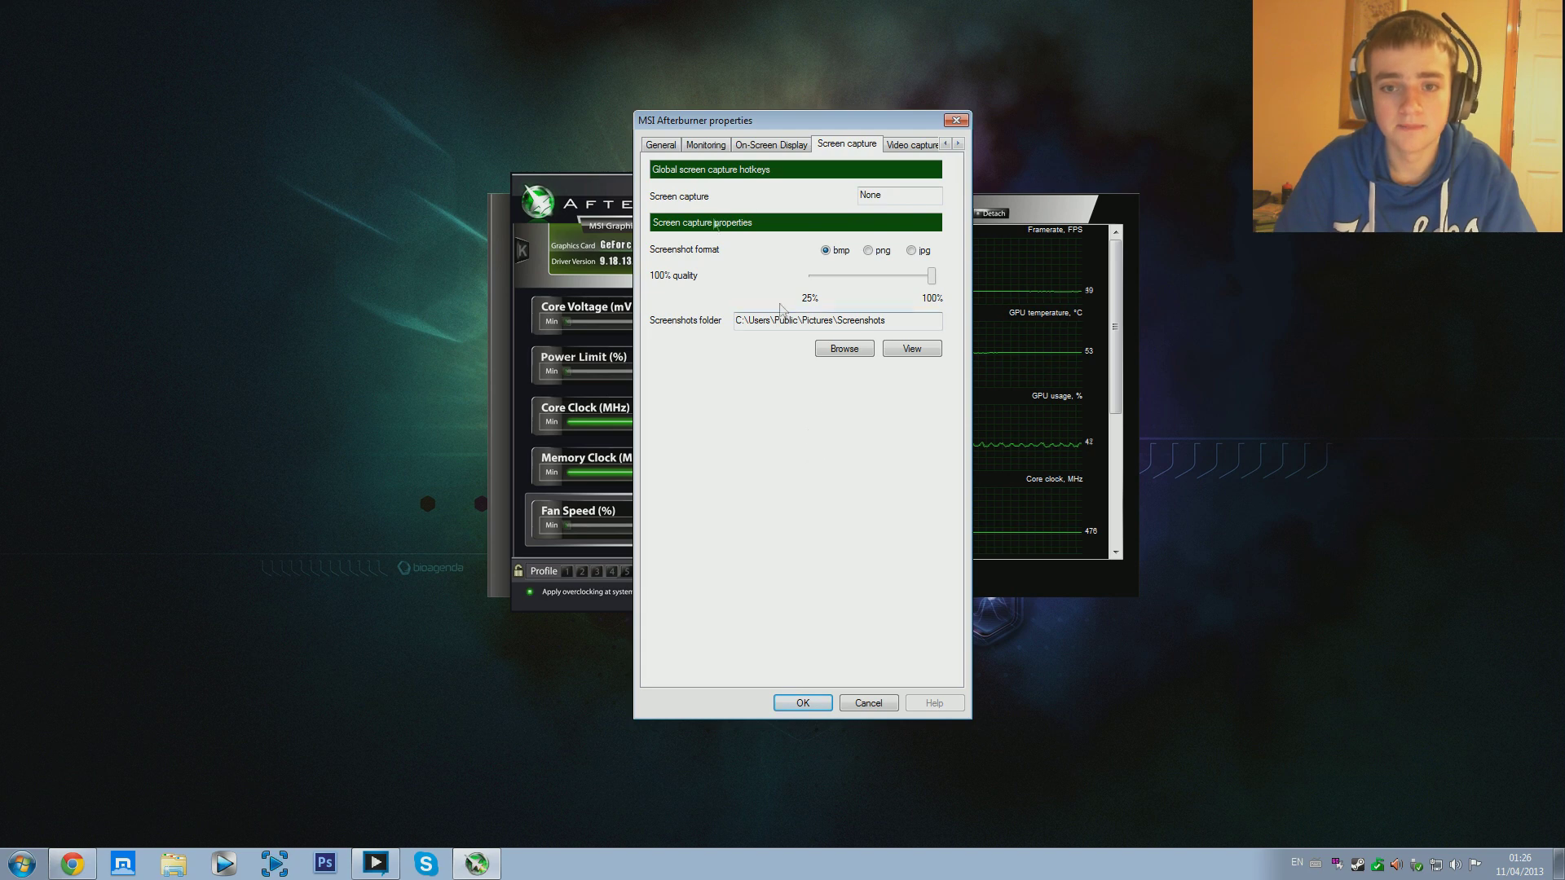
# Move the properties window up-left and cancel the screenshot folder picker without changes.
pyautogui.click(792, 102)
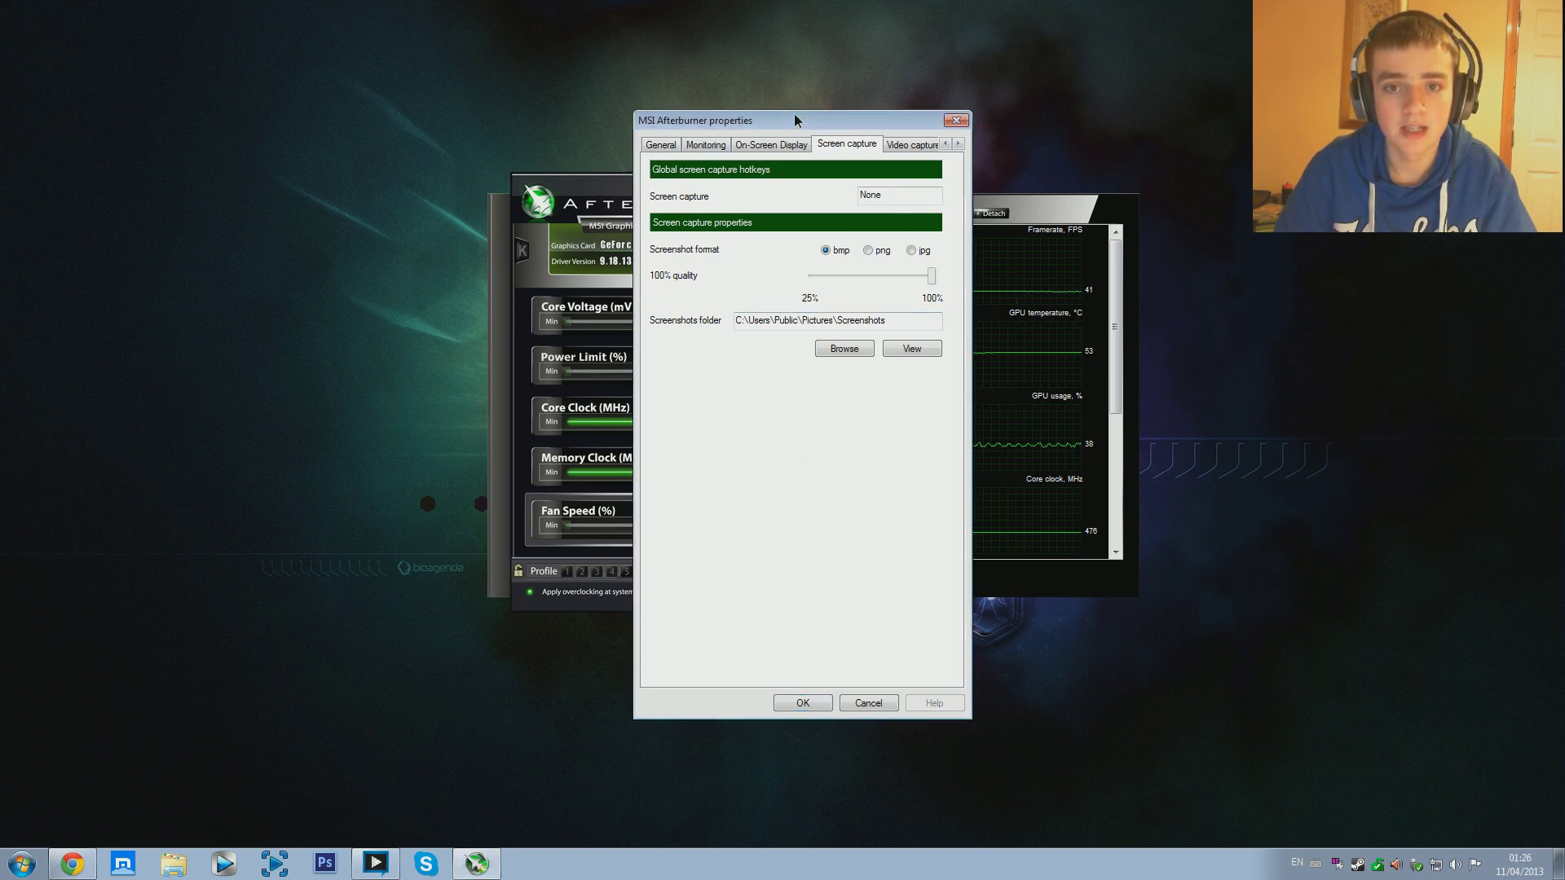
pyautogui.moveTo(794, 114); pyautogui.dragTo(771, 86)
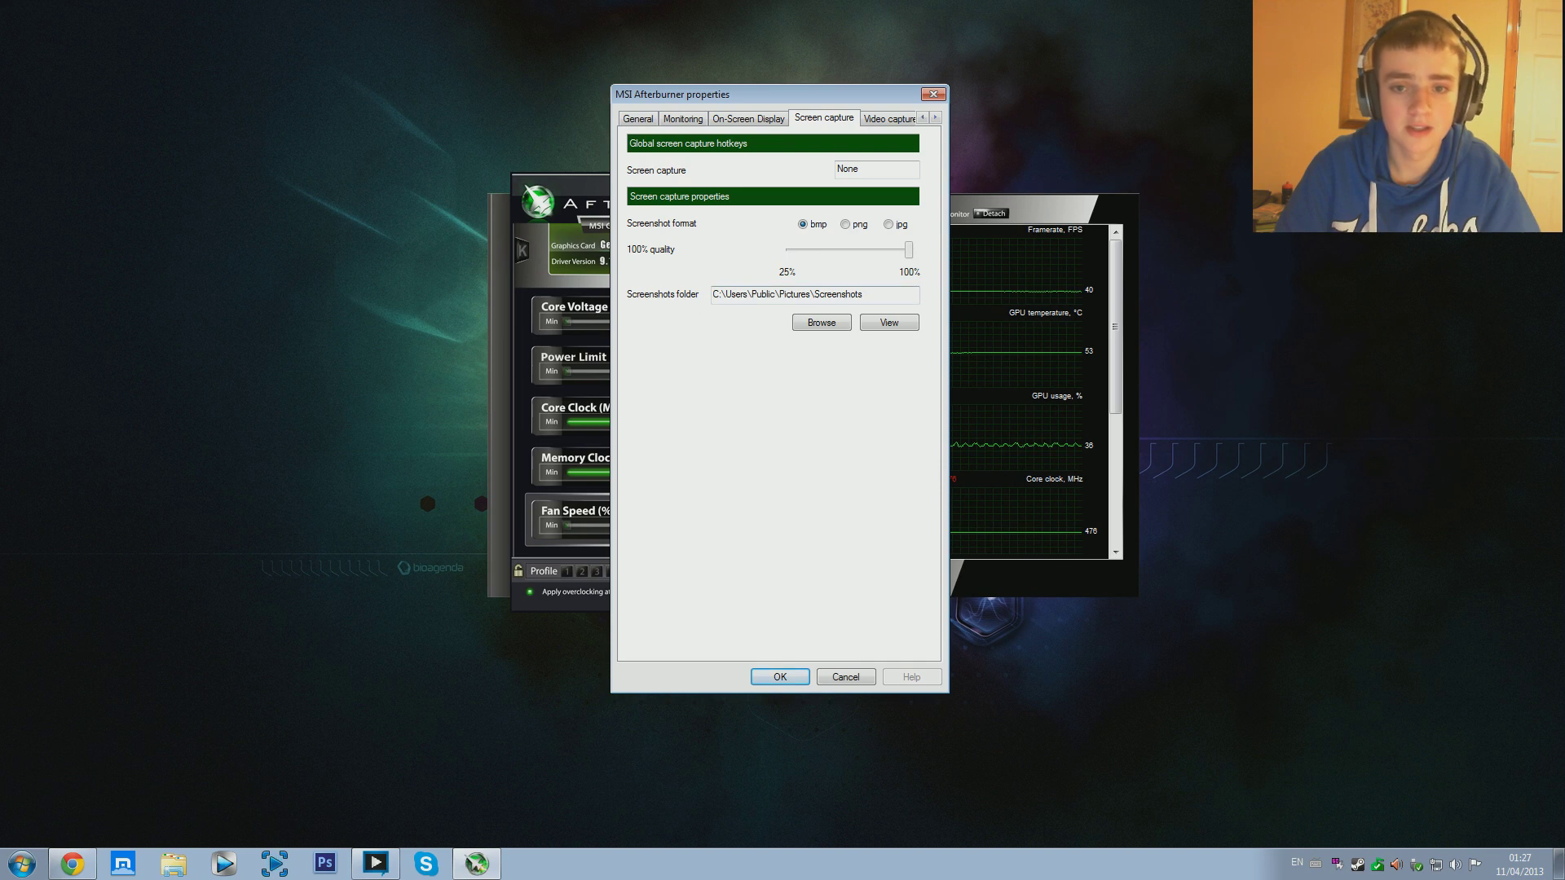
pyautogui.click(817, 322)
pyautogui.scroll(-1, 879, 443)
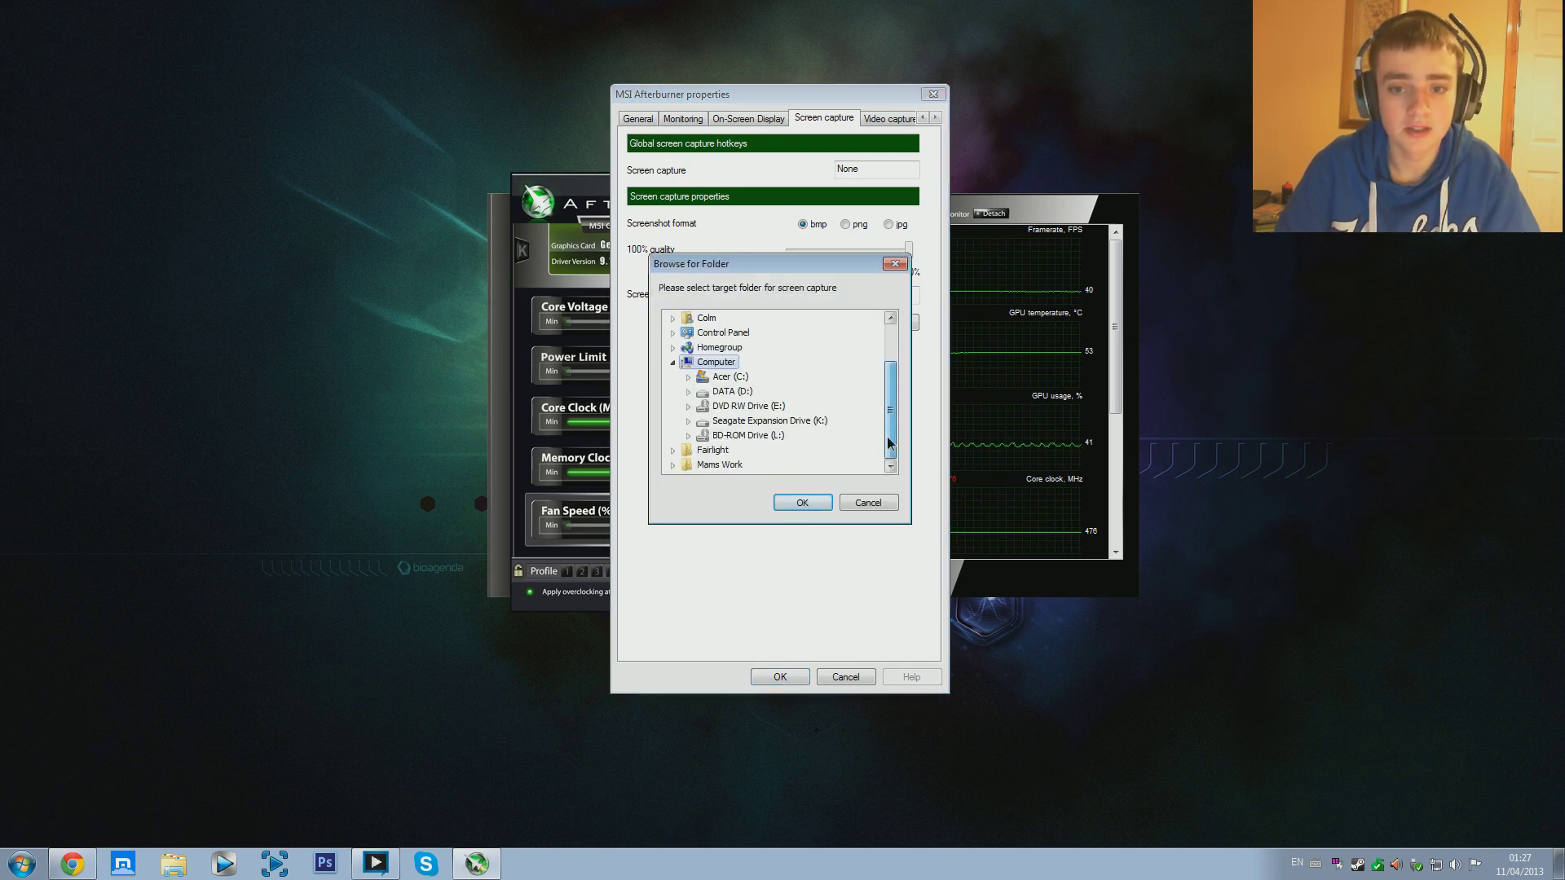
pyautogui.click(894, 265)
# View the empty Screenshots folder in Explorer, close it, and switch to Video capture.
pyautogui.click(894, 318)
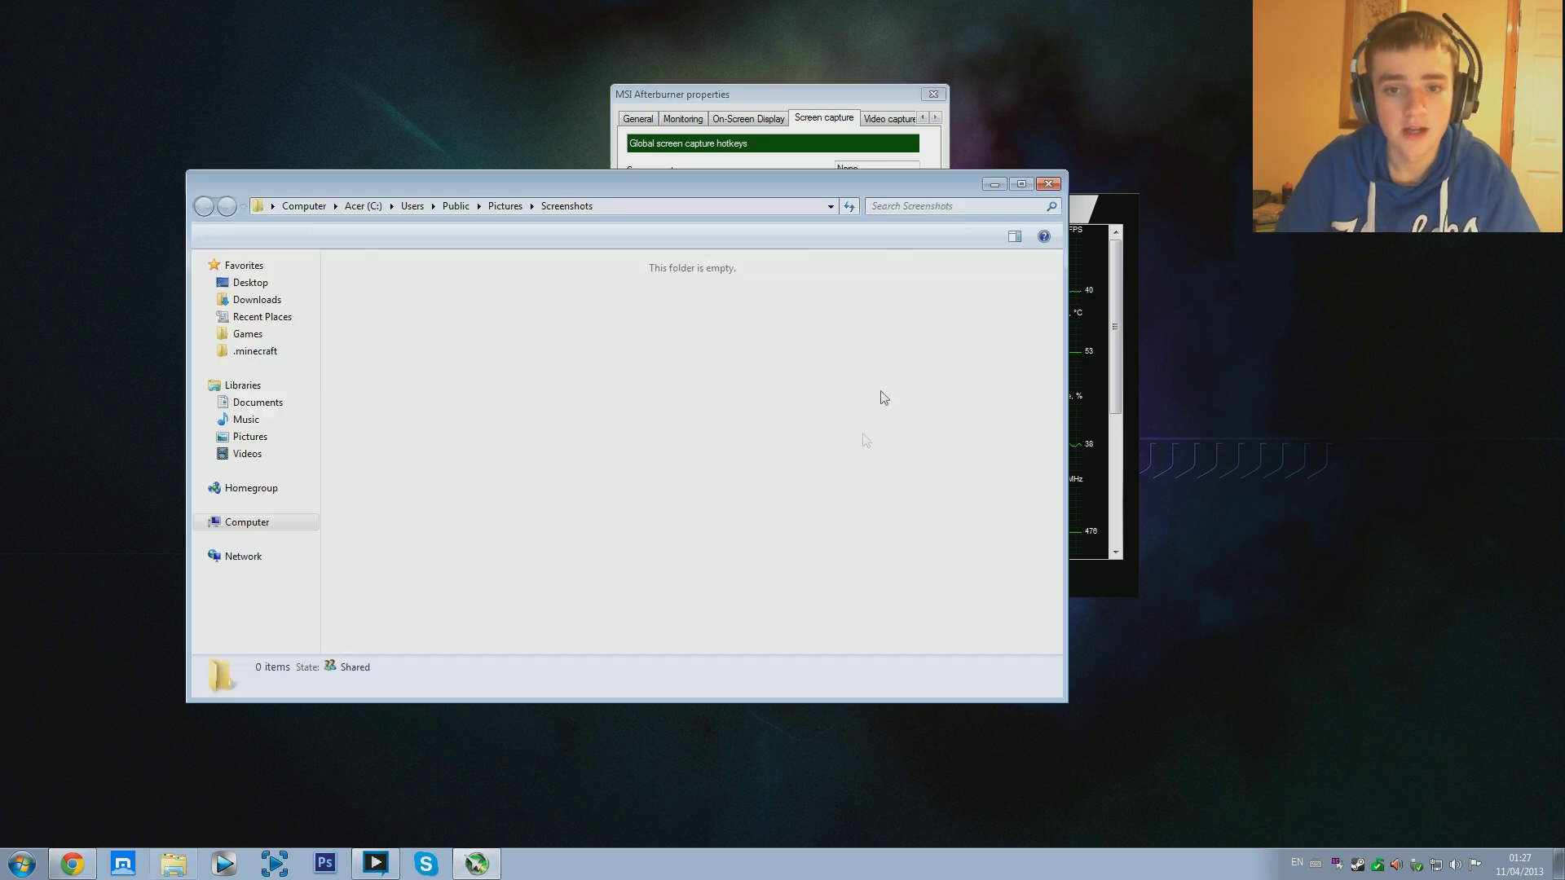
pyautogui.moveTo(391, 361); pyautogui.dragTo(703, 522)
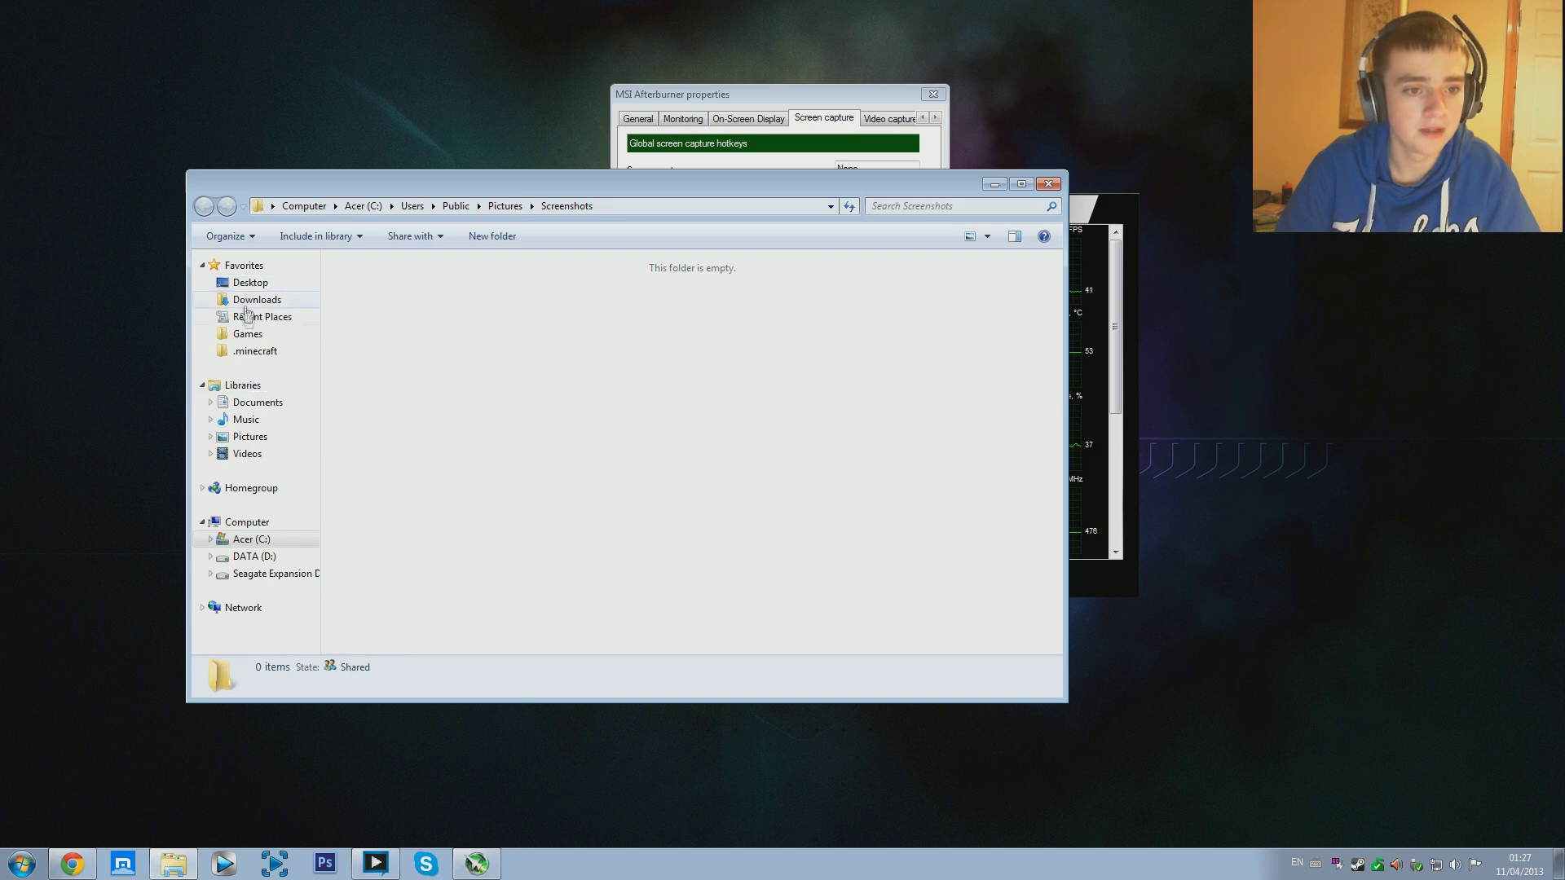
pyautogui.hotkey('alt', 'F4')
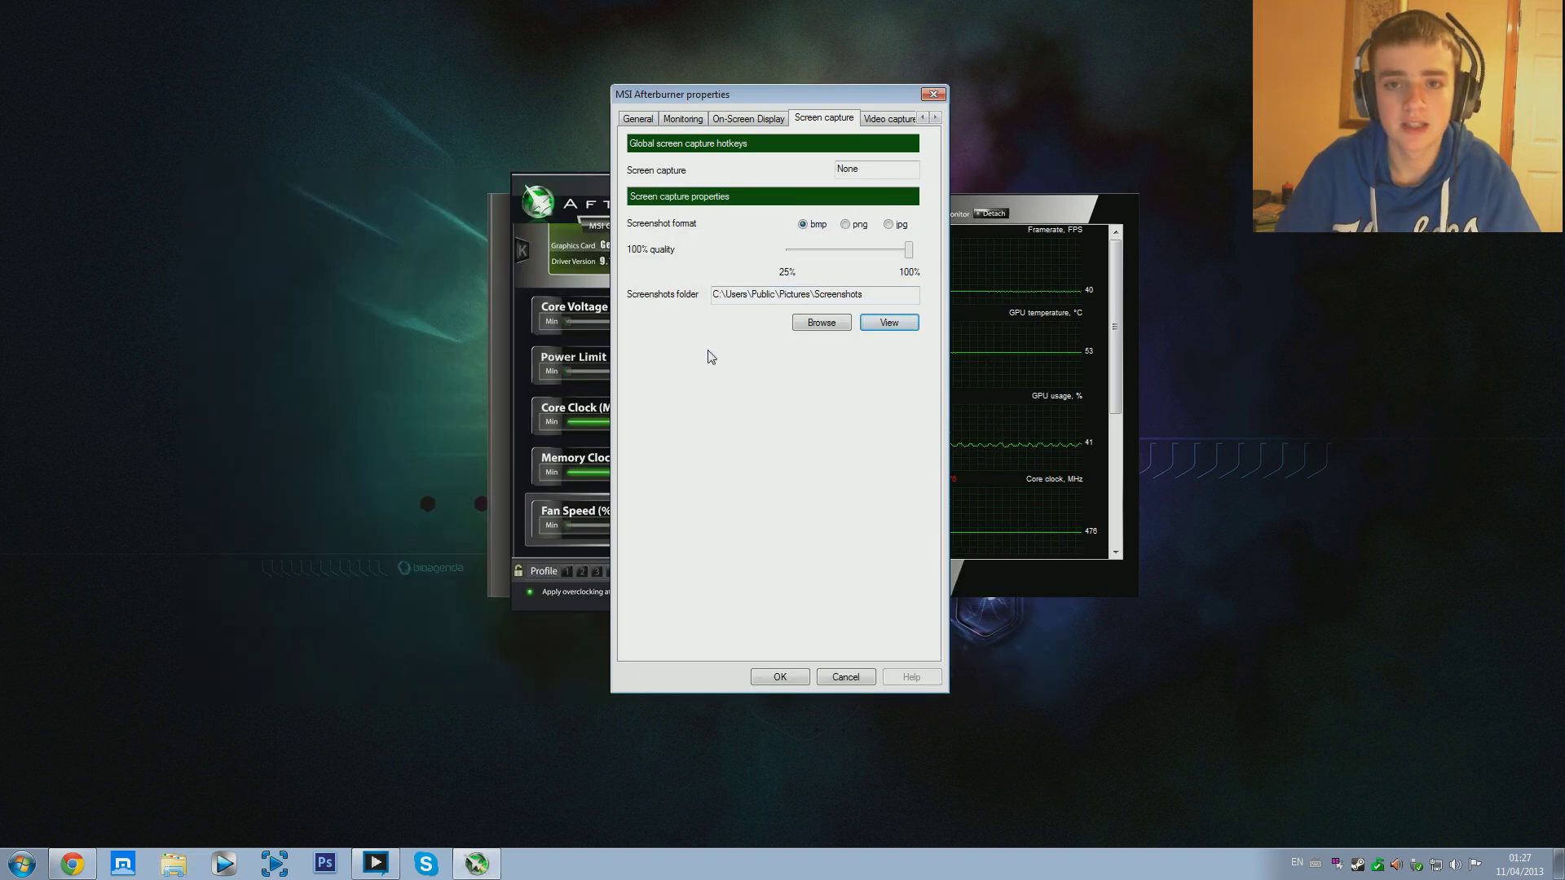
pyautogui.click(877, 121)
pyautogui.moveTo(853, 100); pyautogui.dragTo(878, 87)
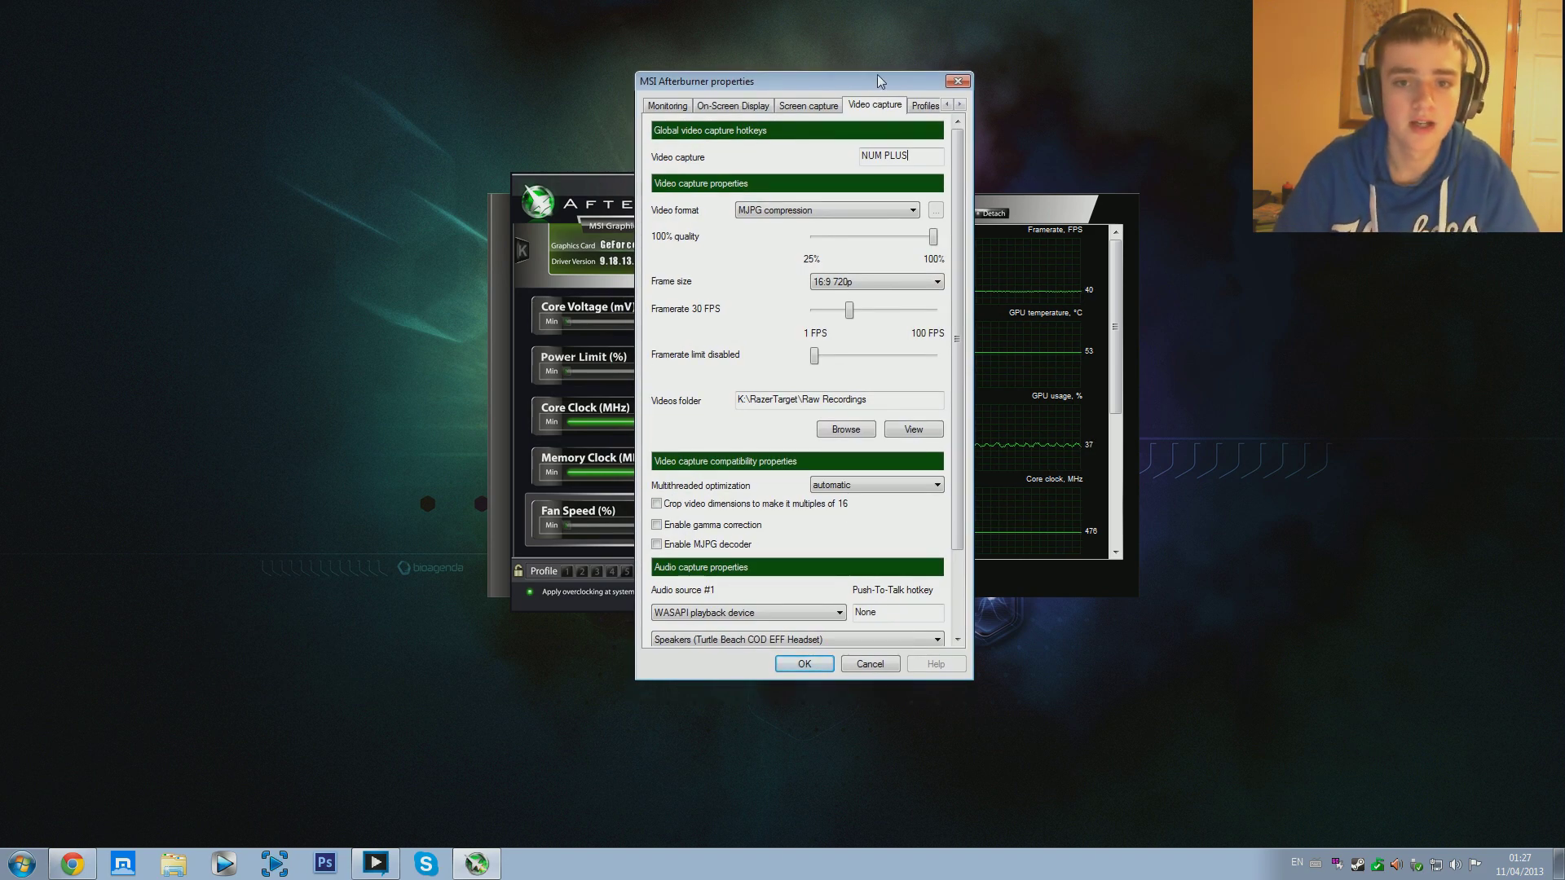
pyautogui.moveTo(849, 77)
pyautogui.mouseDown()
pyautogui.moveTo(830, 84)
pyautogui.moveTo(853, 87)
pyautogui.mouseUp()
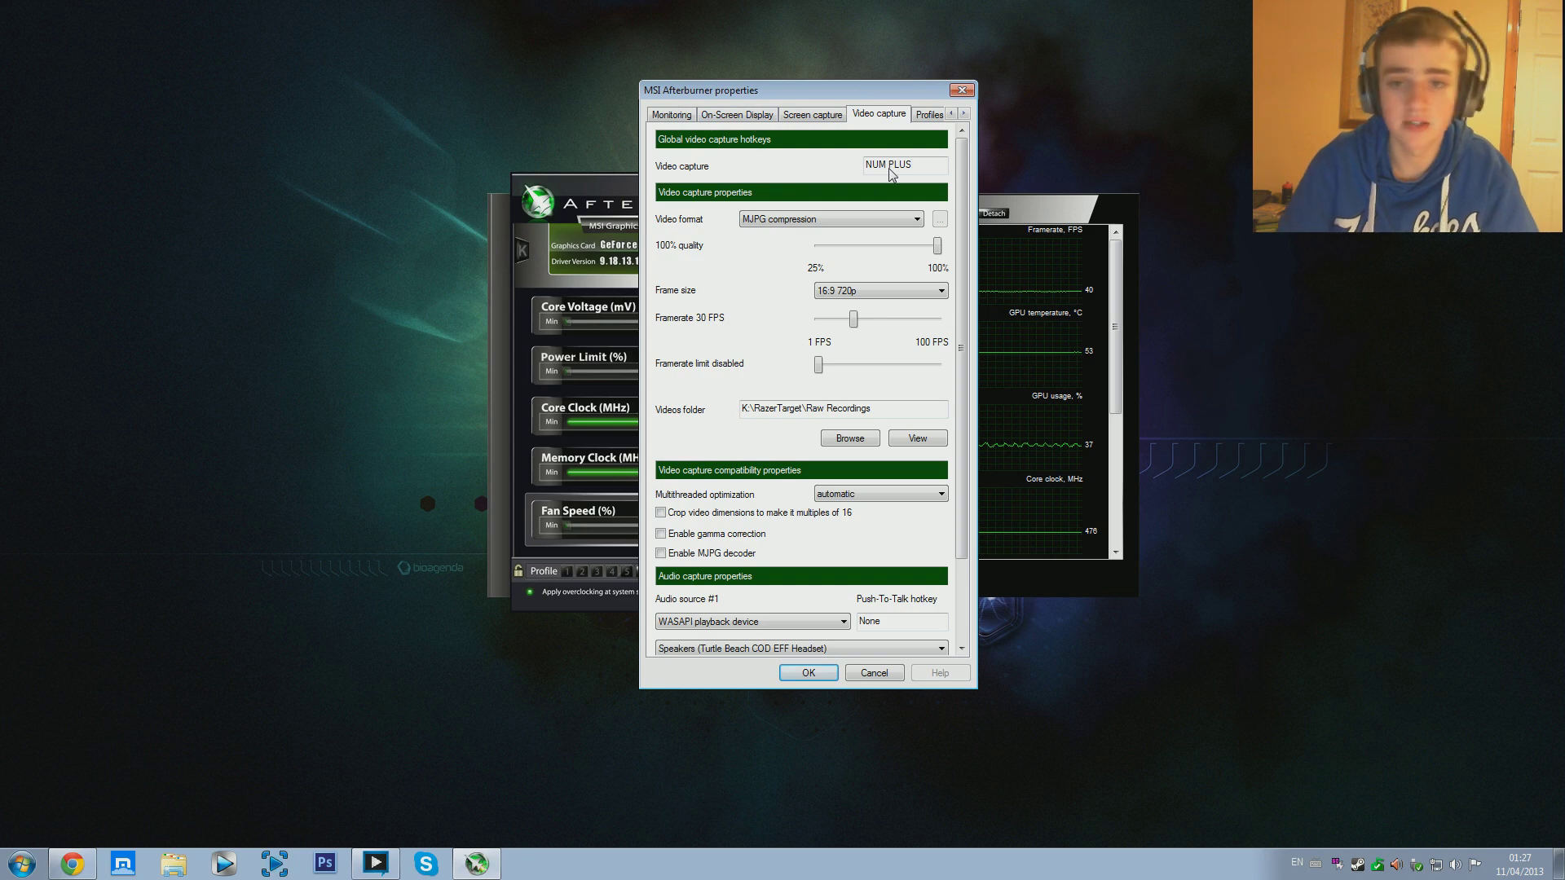
pyautogui.moveTo(852, 90); pyautogui.dragTo(839, 94)
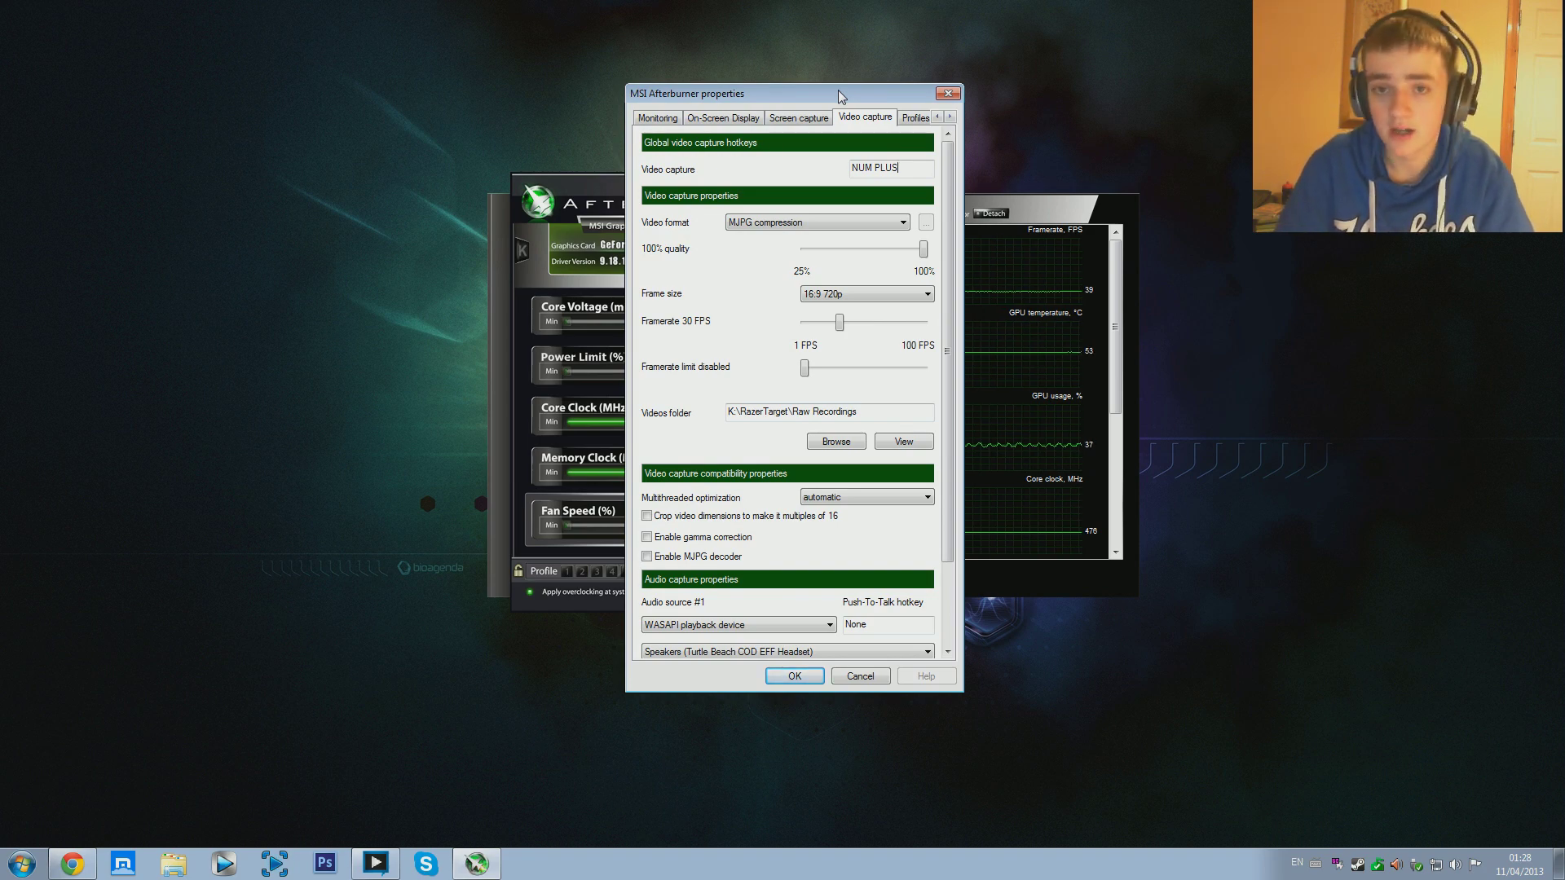
pyautogui.moveTo(838, 90); pyautogui.dragTo(838, 97)
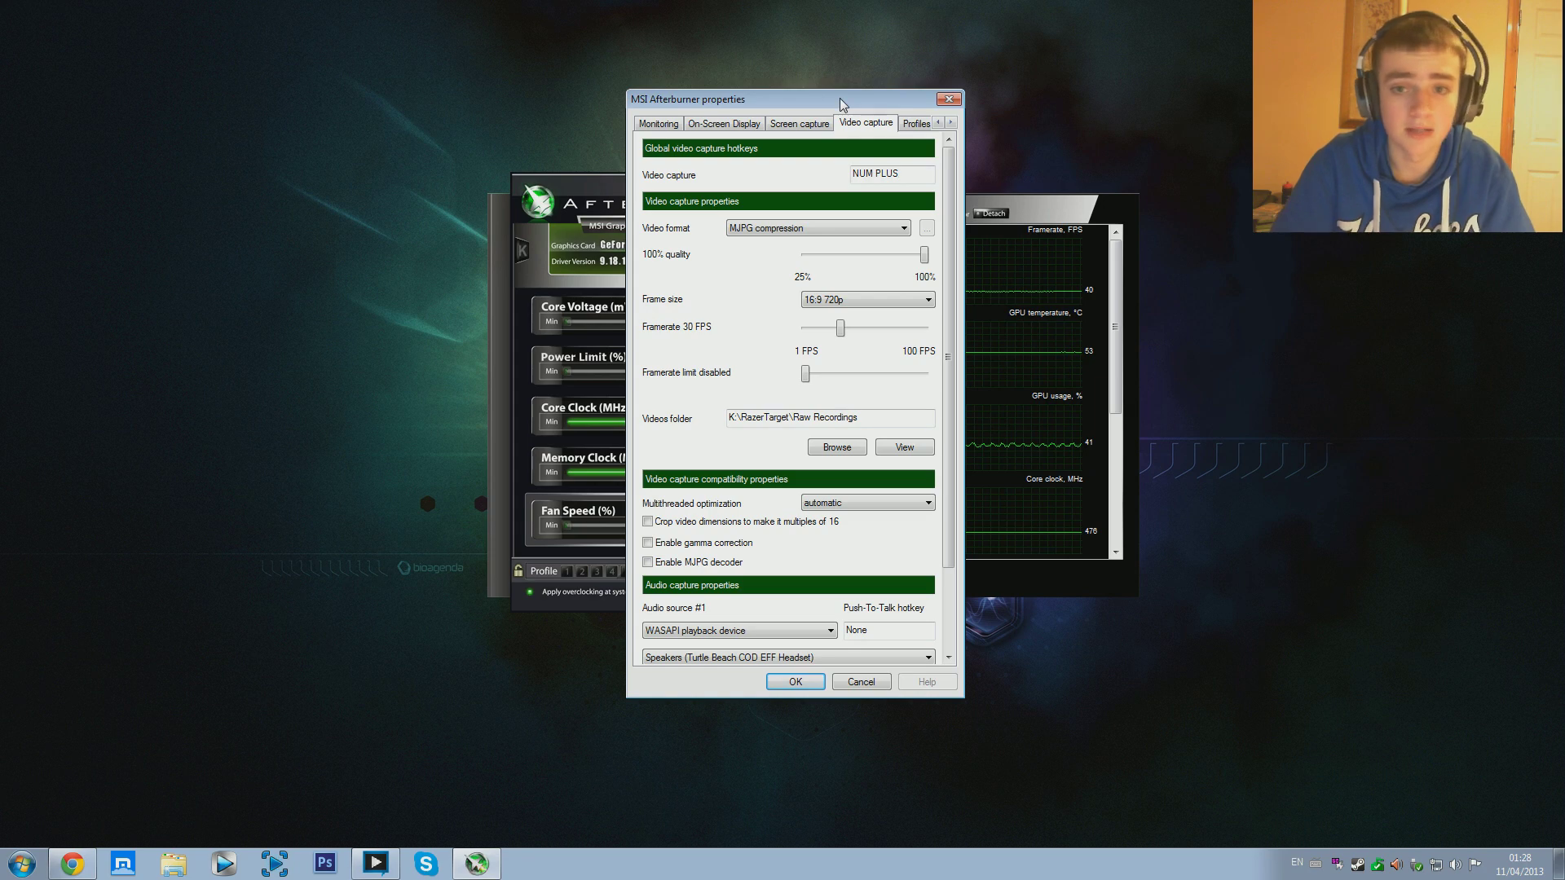
pyautogui.moveTo(844, 107); pyautogui.dragTo(812, 99)
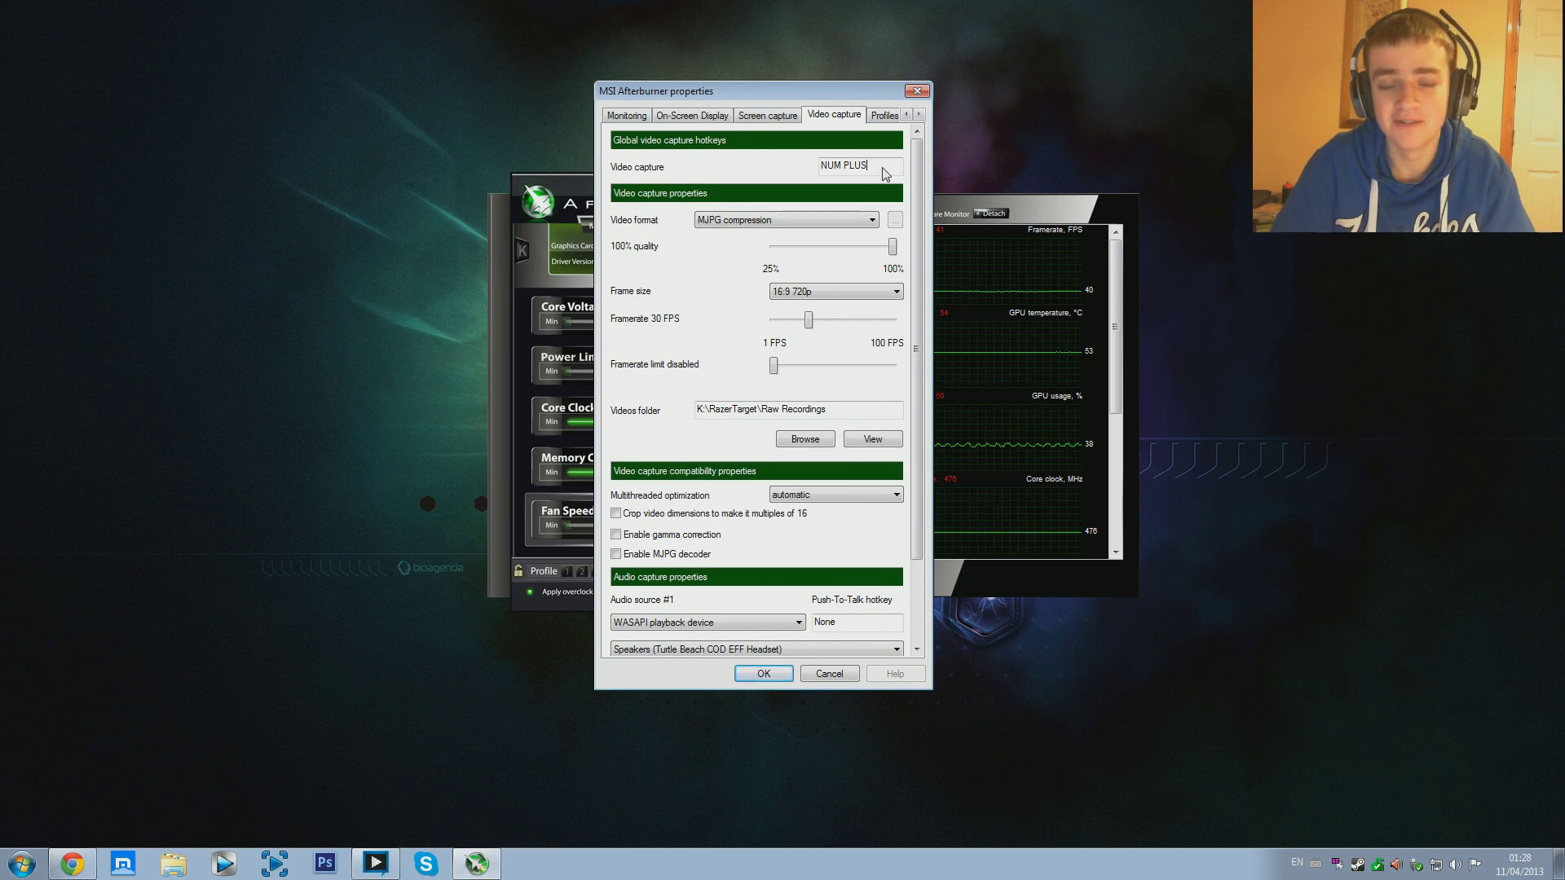
pyautogui.moveTo(917, 160)
pyautogui.mouseDown()
pyautogui.moveTo(922, 226)
pyautogui.moveTo(919, 170)
pyautogui.mouseUp()
pyautogui.click(748, 220)
pyautogui.click(750, 234)
pyautogui.click(748, 222)
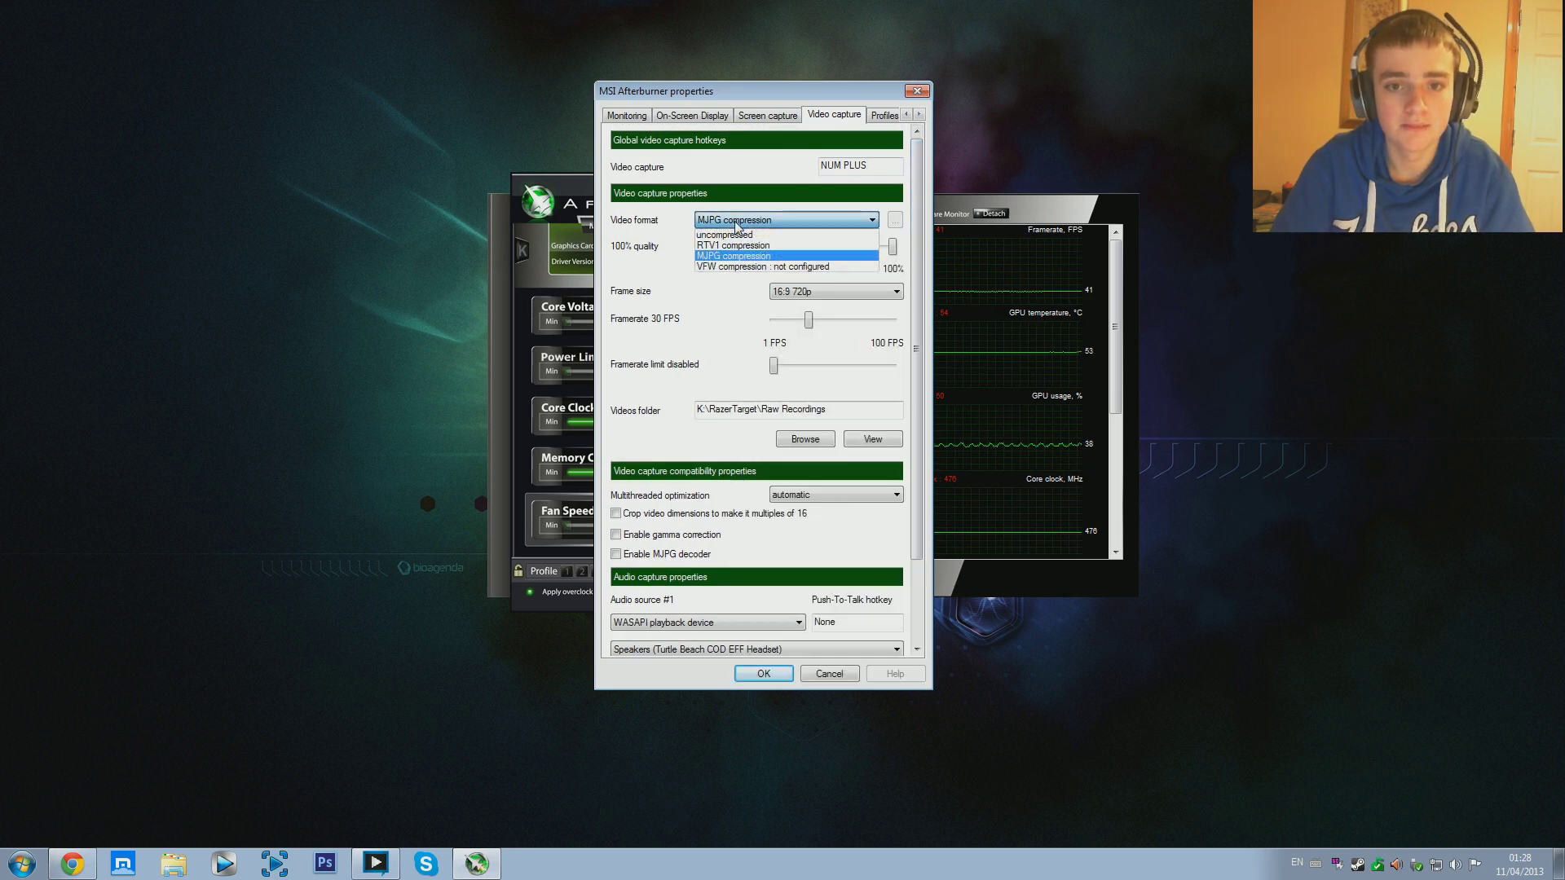
pyautogui.click(653, 227)
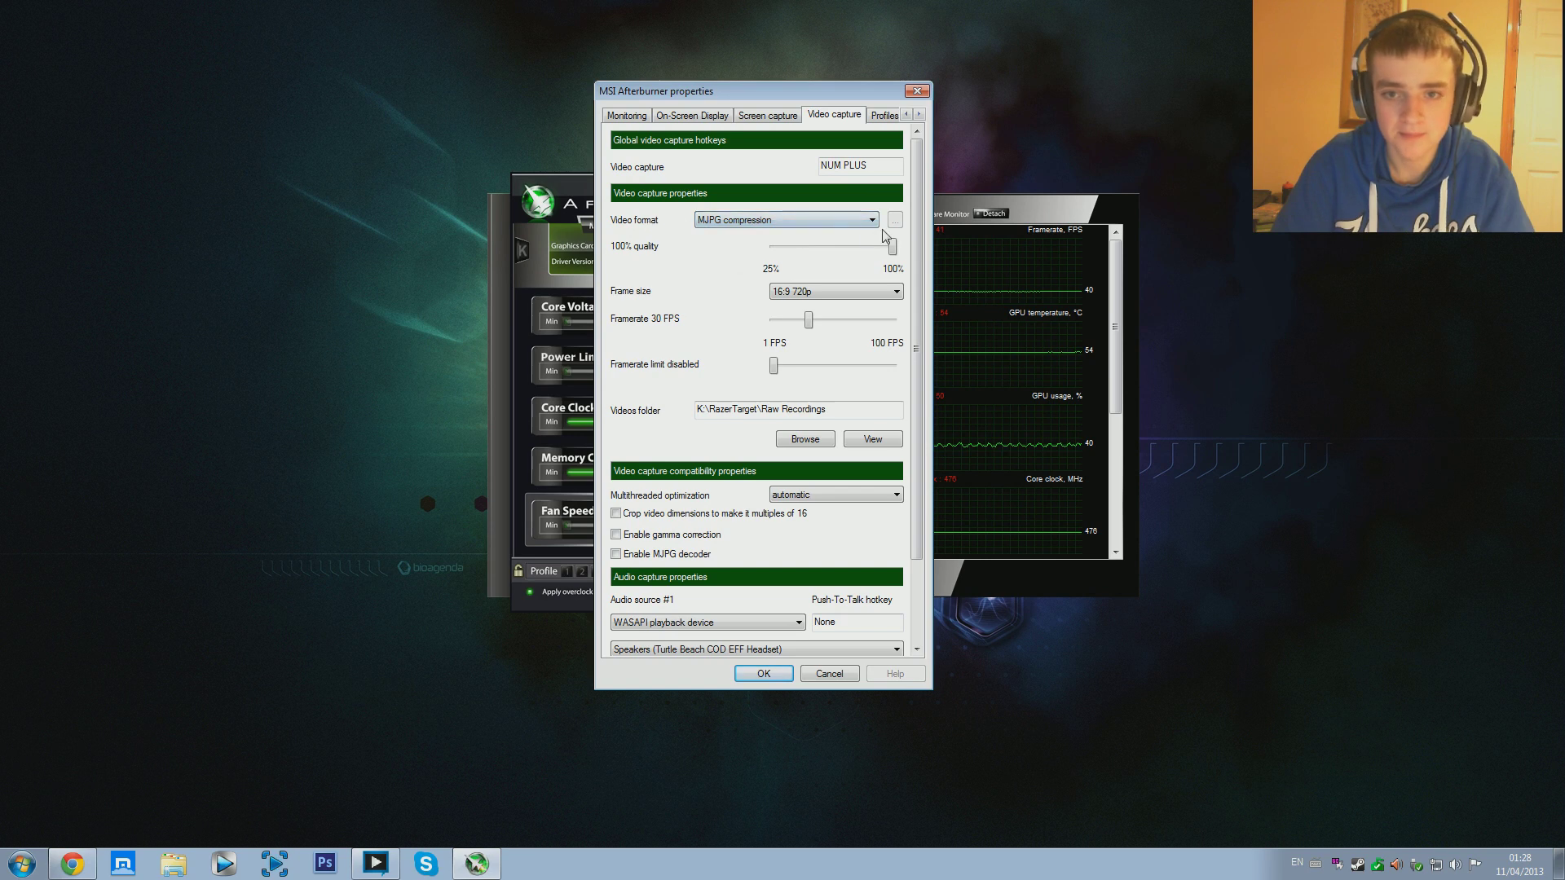
pyautogui.click(872, 220)
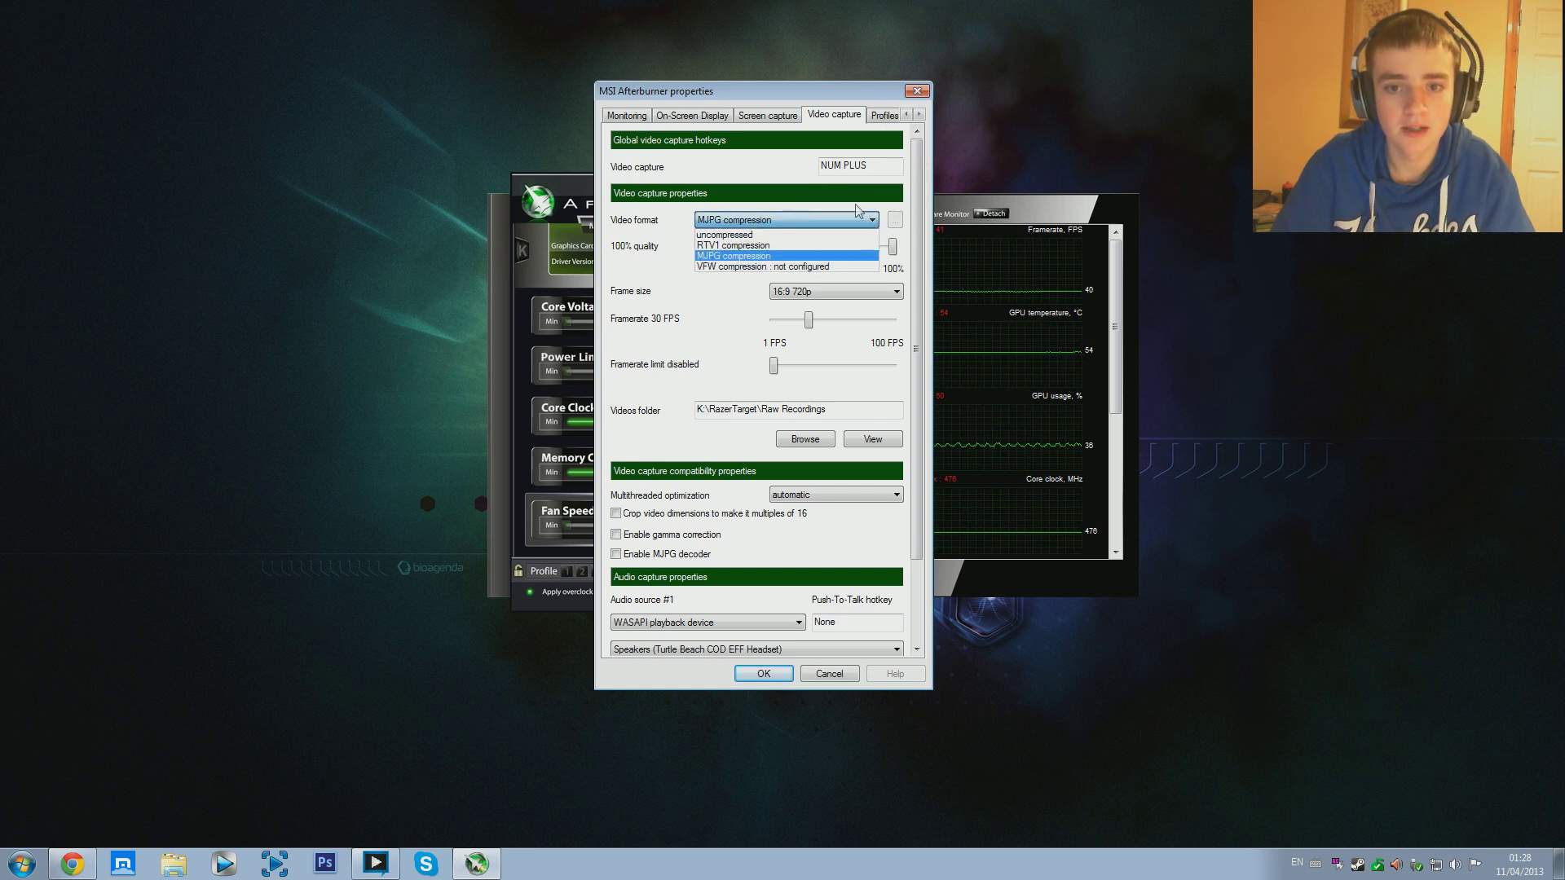
pyautogui.click(728, 258)
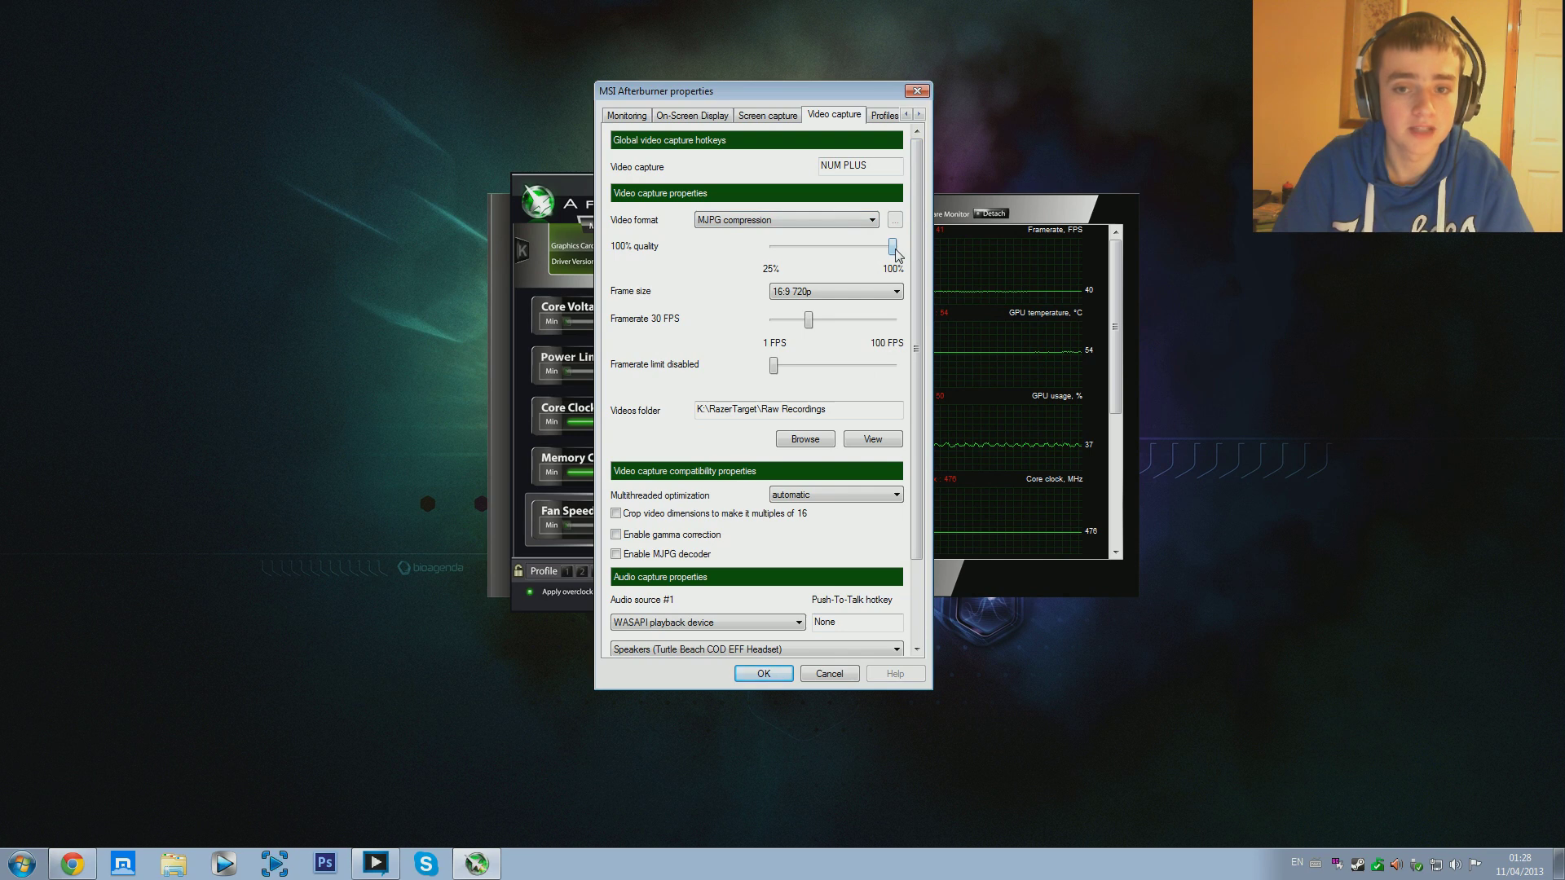
pyautogui.moveTo(895, 252)
pyautogui.mouseDown()
pyautogui.moveTo(874, 264)
pyautogui.moveTo(871, 246)
pyautogui.mouseUp()
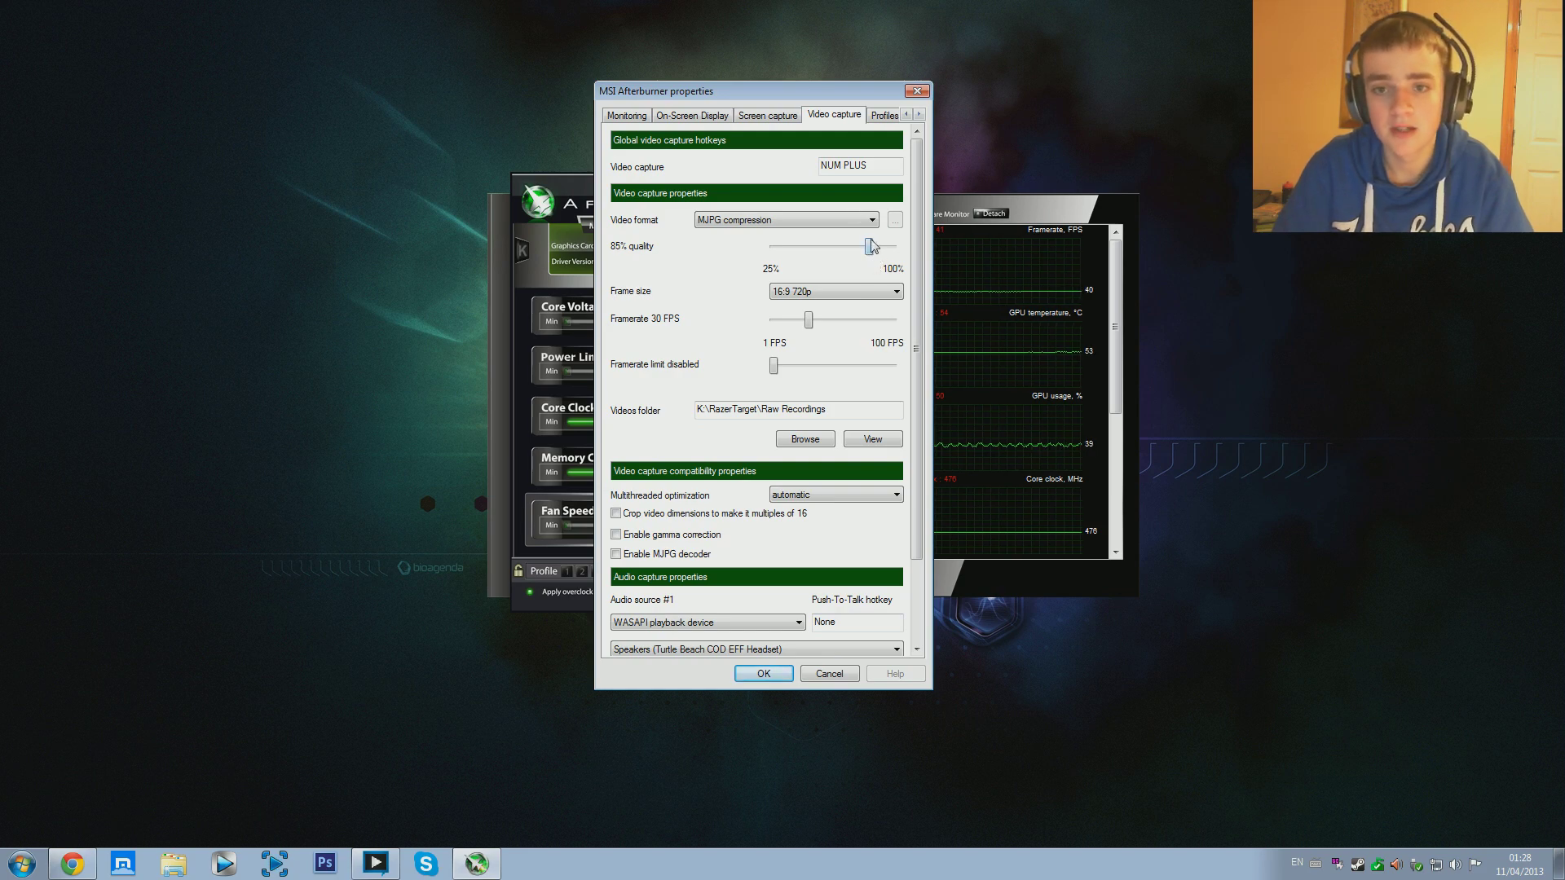
pyautogui.moveTo(794, 96)
pyautogui.mouseDown()
pyautogui.moveTo(780, 95)
pyautogui.moveTo(809, 94)
pyautogui.mouseUp()
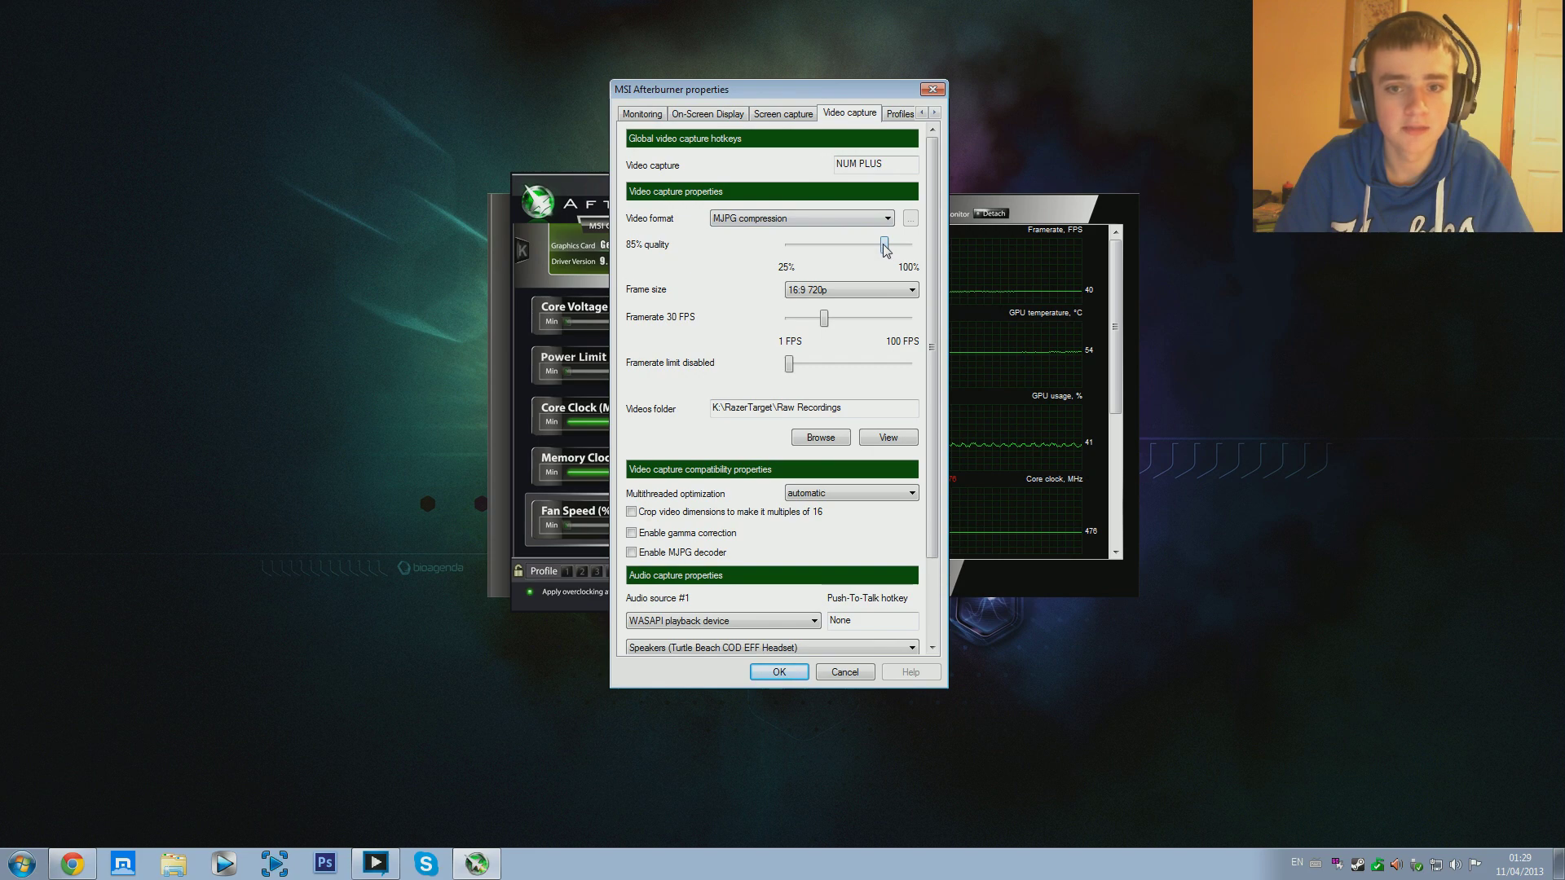
pyautogui.moveTo(886, 251); pyautogui.dragTo(933, 243)
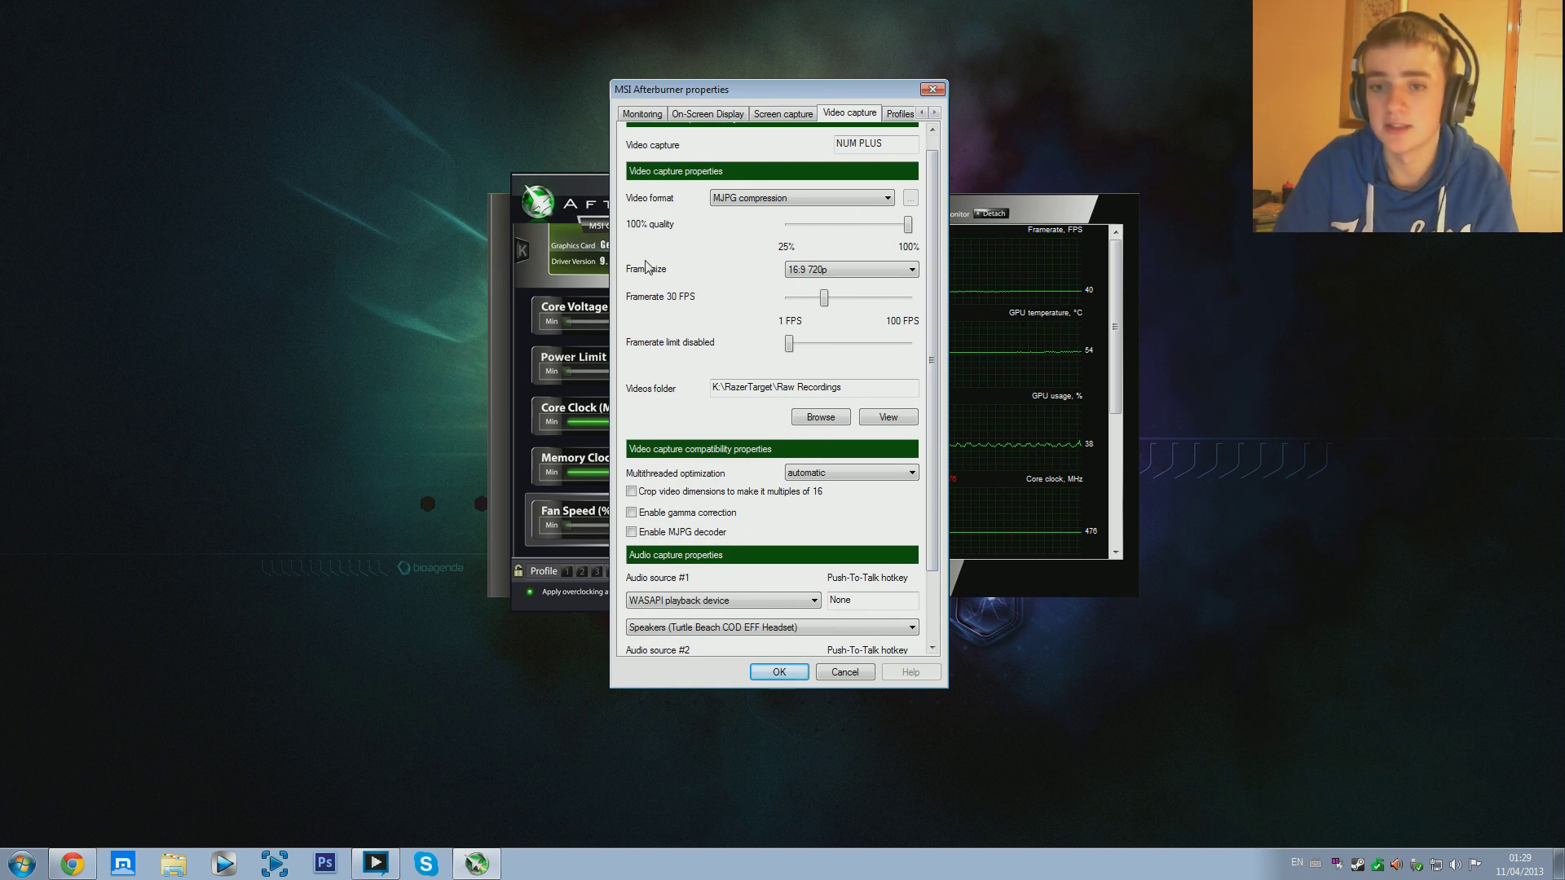
# Settle the Frame size dropdown on 16:9 720p after briefly trying 16:9 1080p.
pyautogui.click(905, 277)
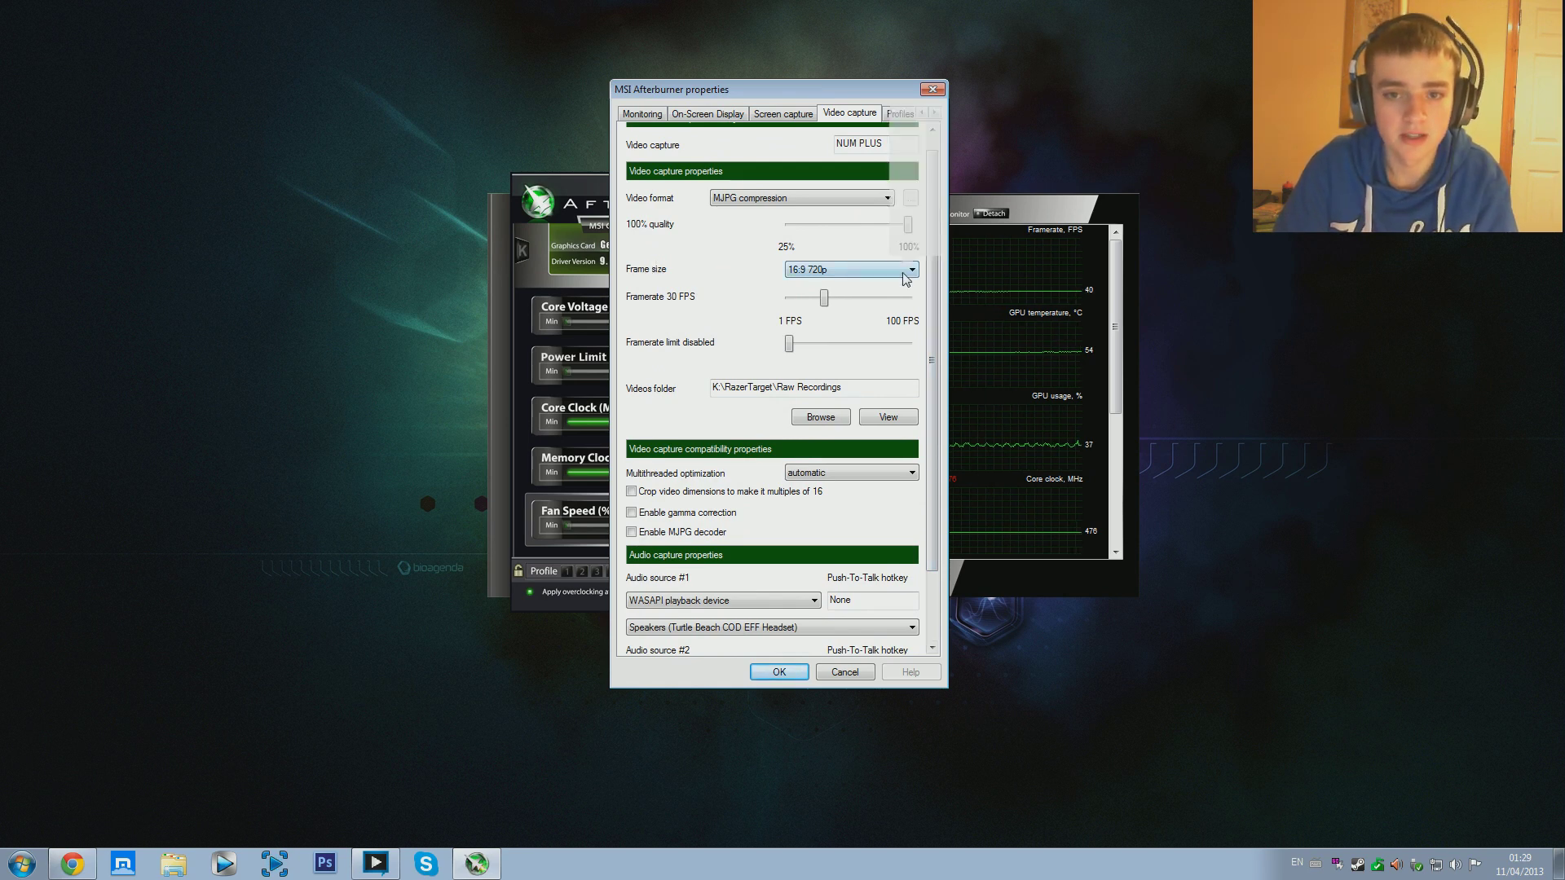
pyautogui.click(903, 273)
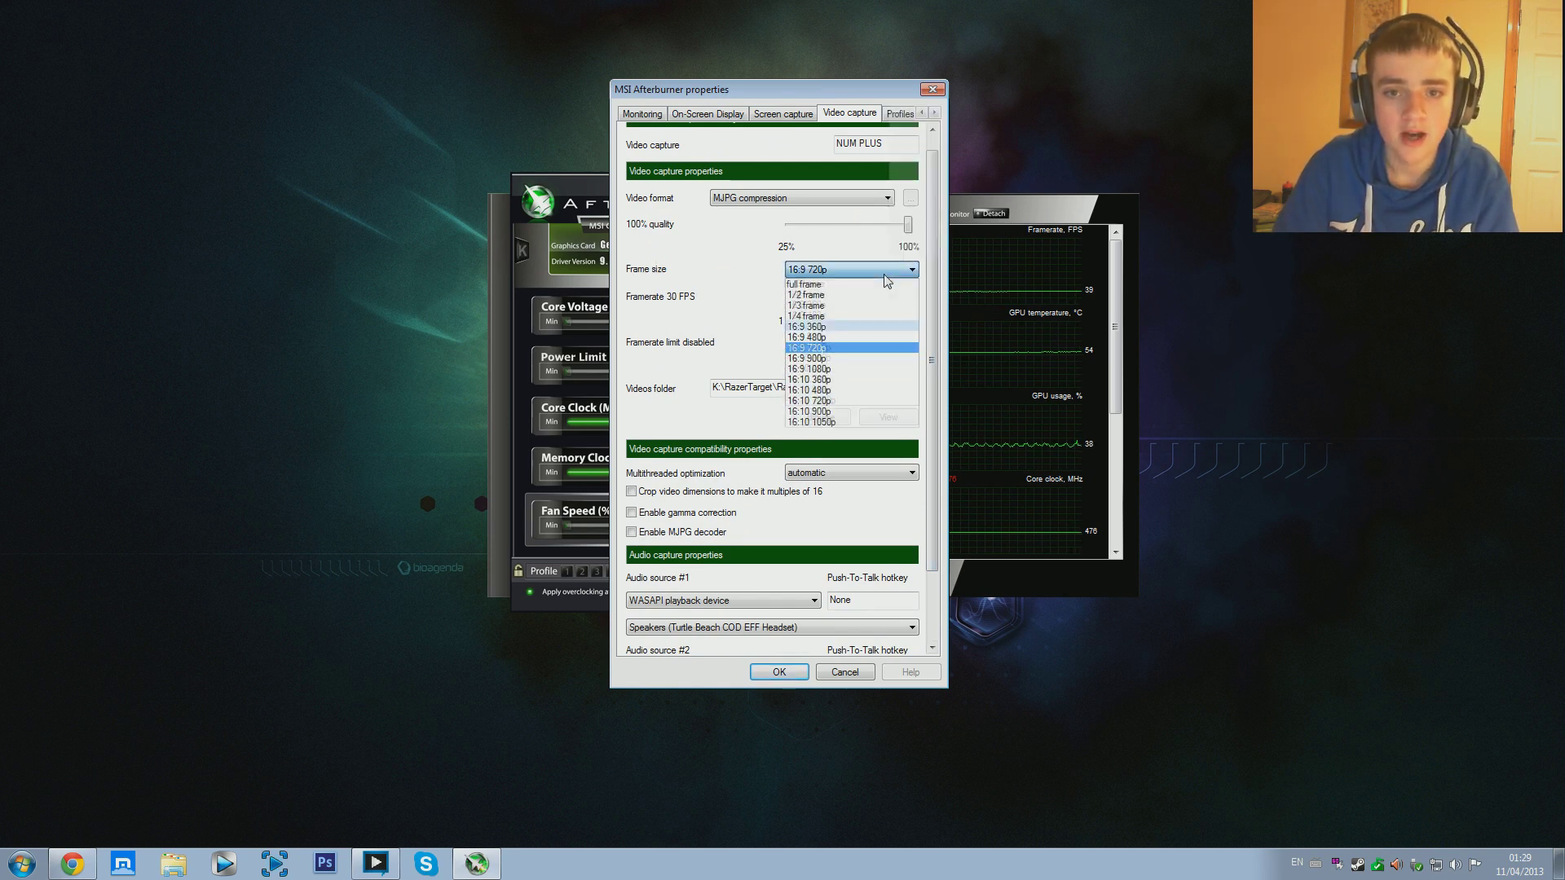
pyautogui.click(663, 261)
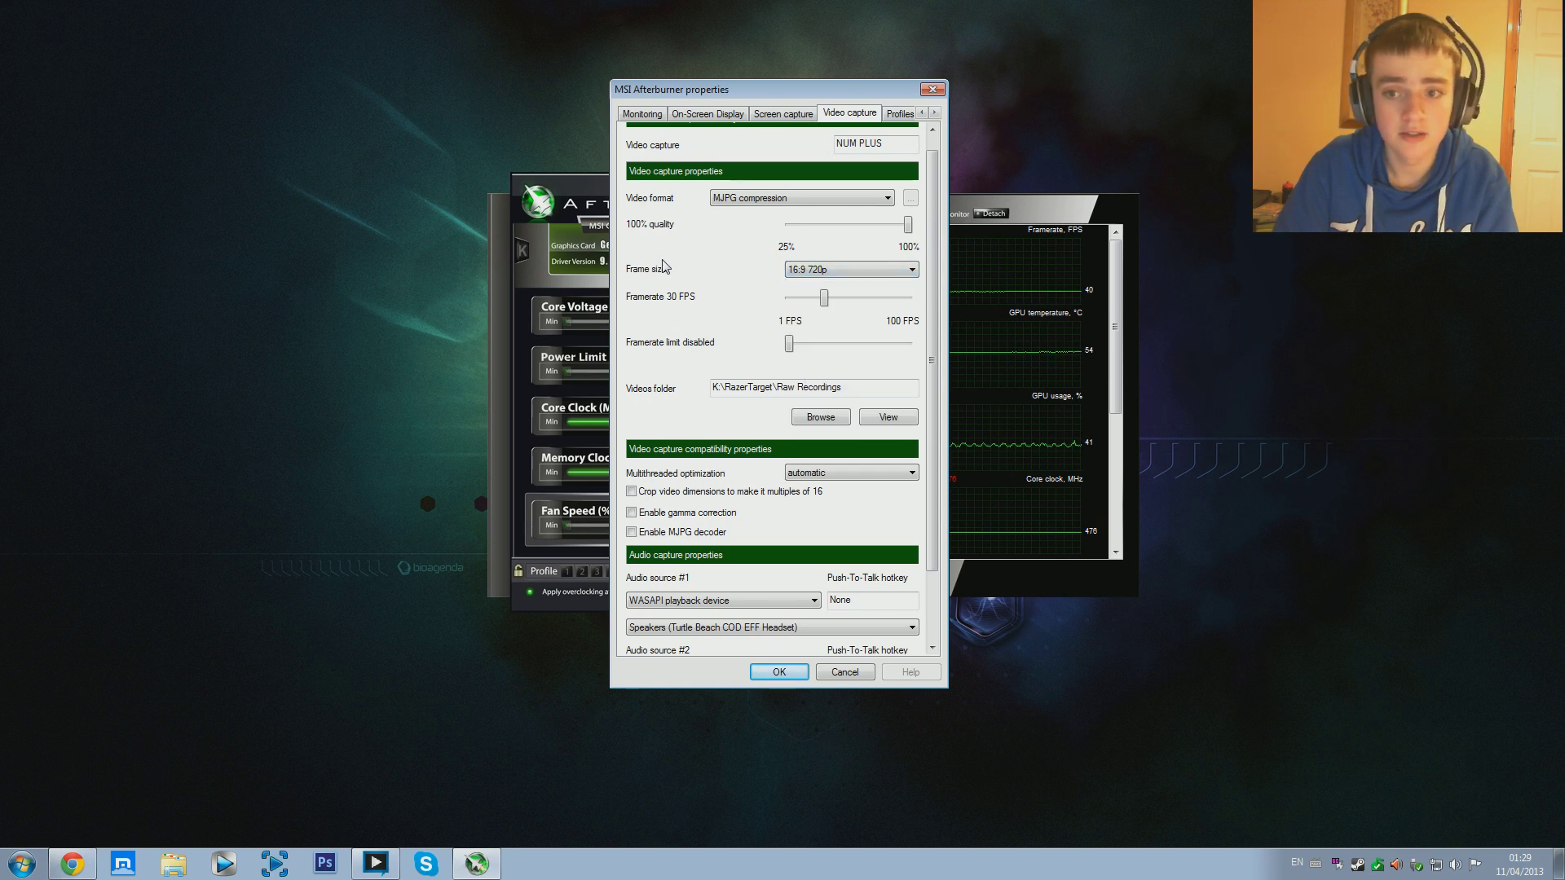
pyautogui.click(794, 273)
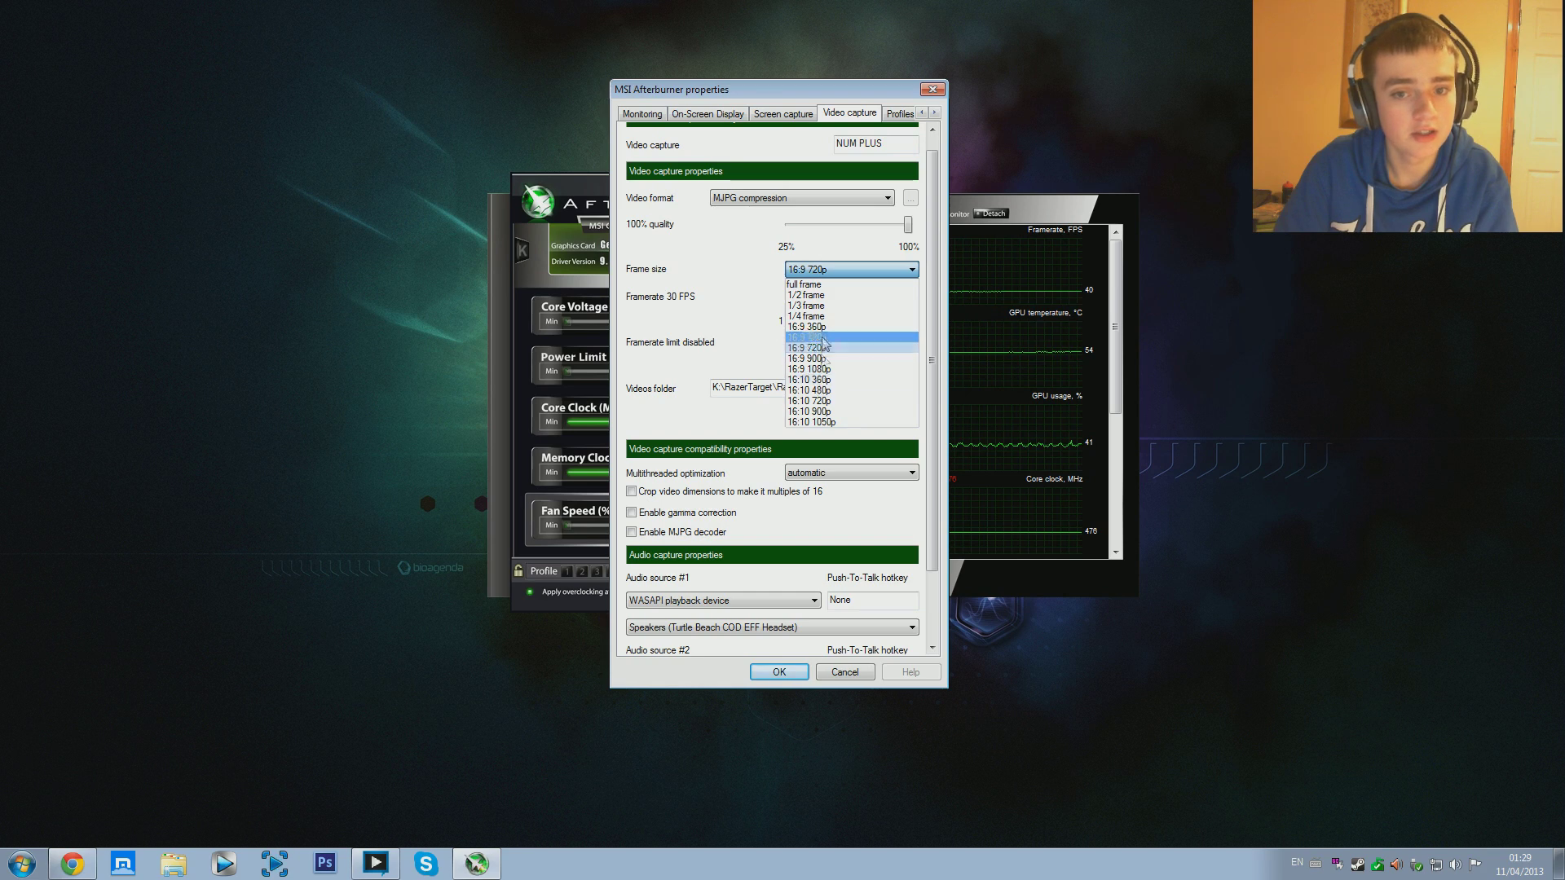
pyautogui.click(807, 348)
pyautogui.click(799, 273)
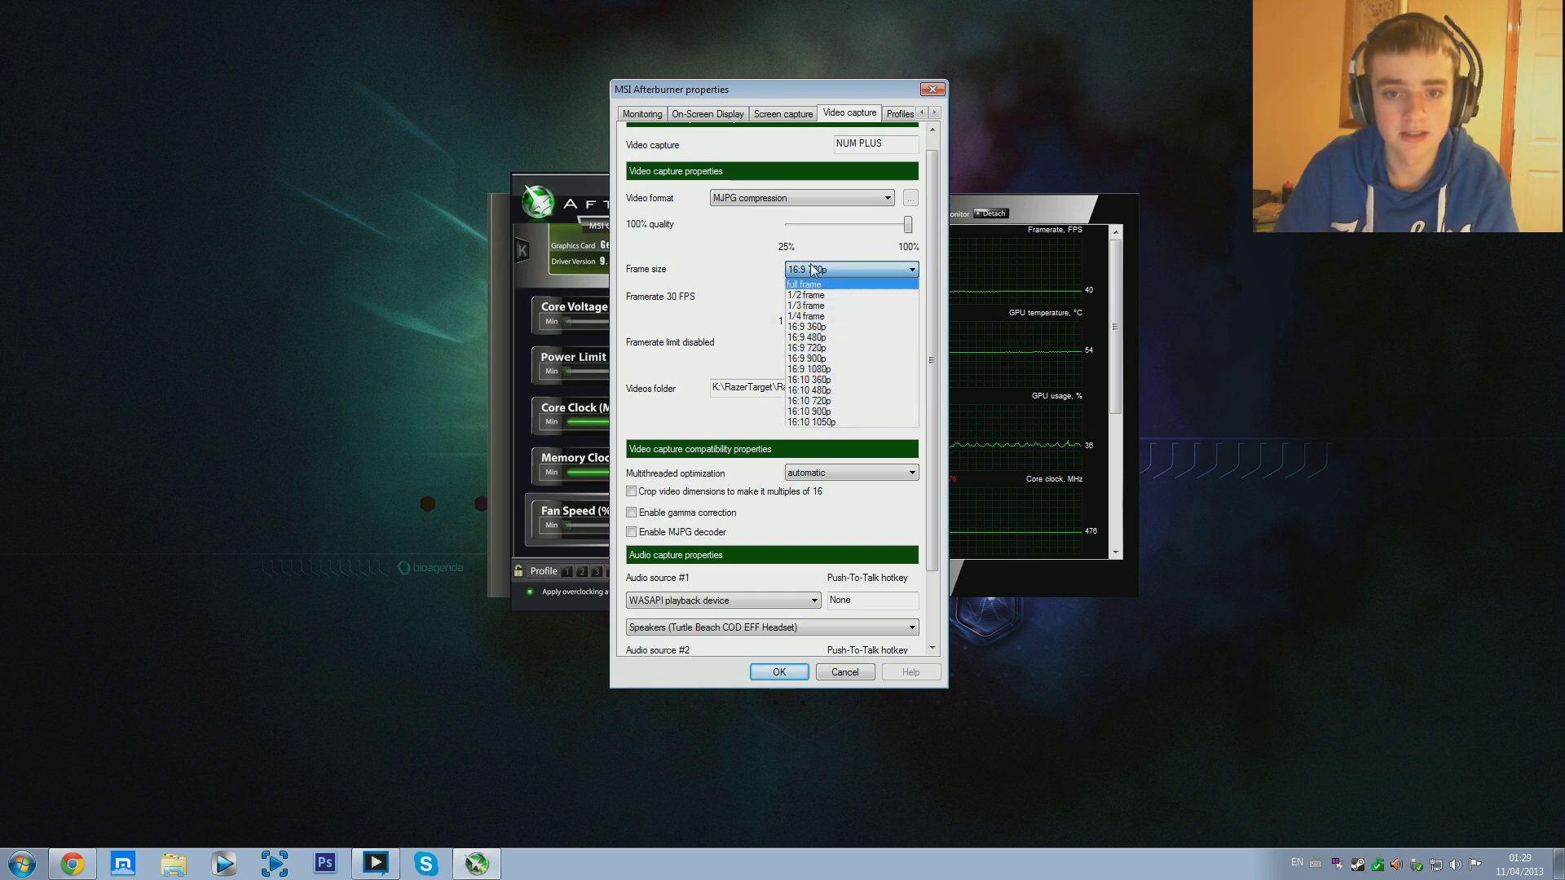
pyautogui.click(708, 280)
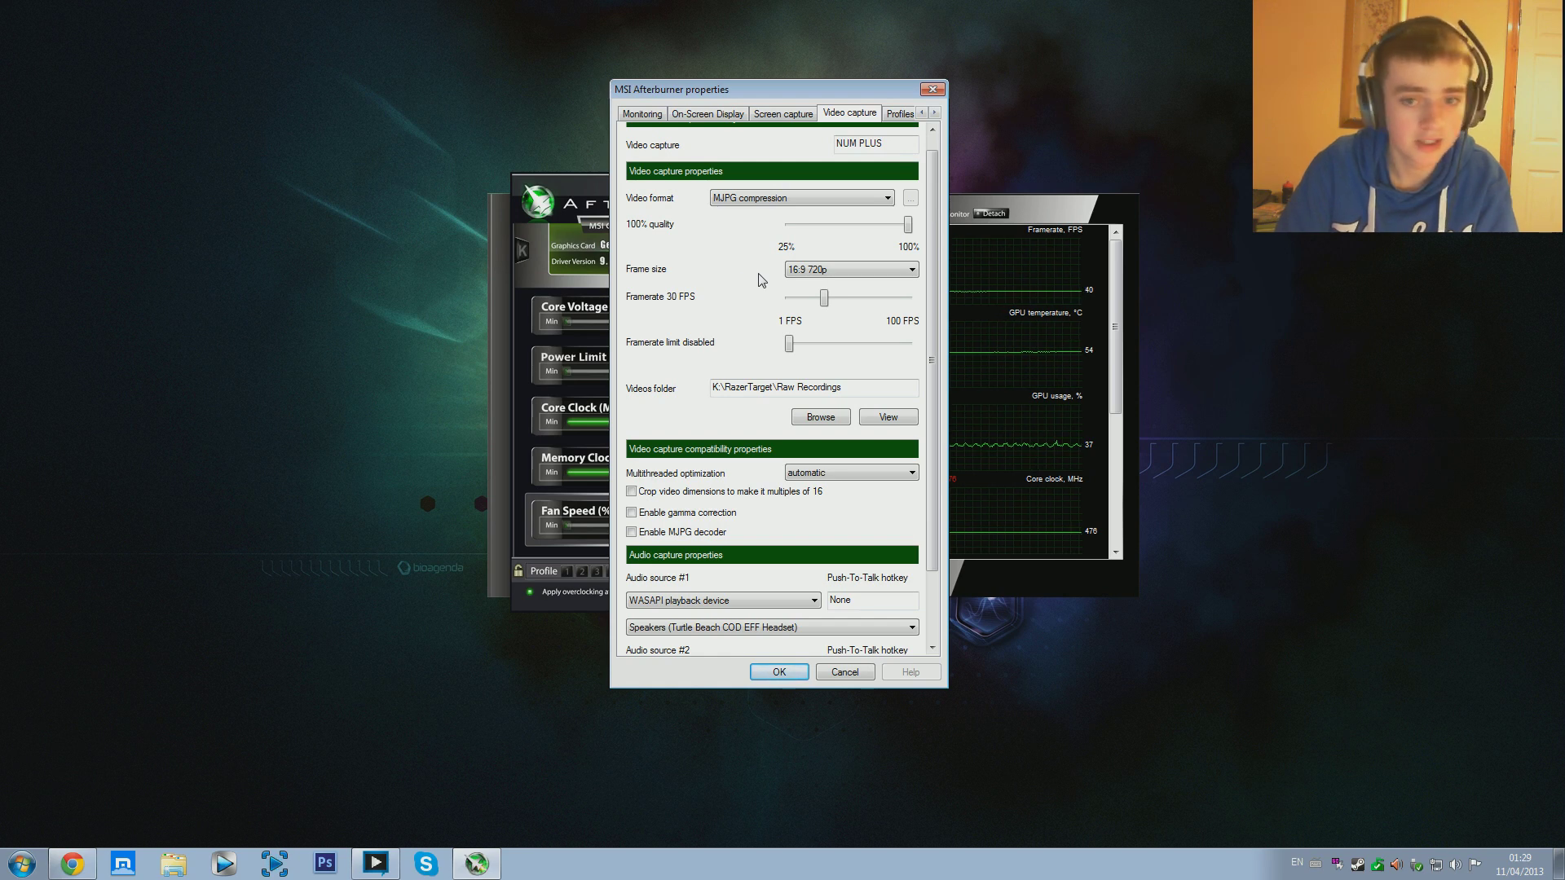
pyautogui.click(813, 270)
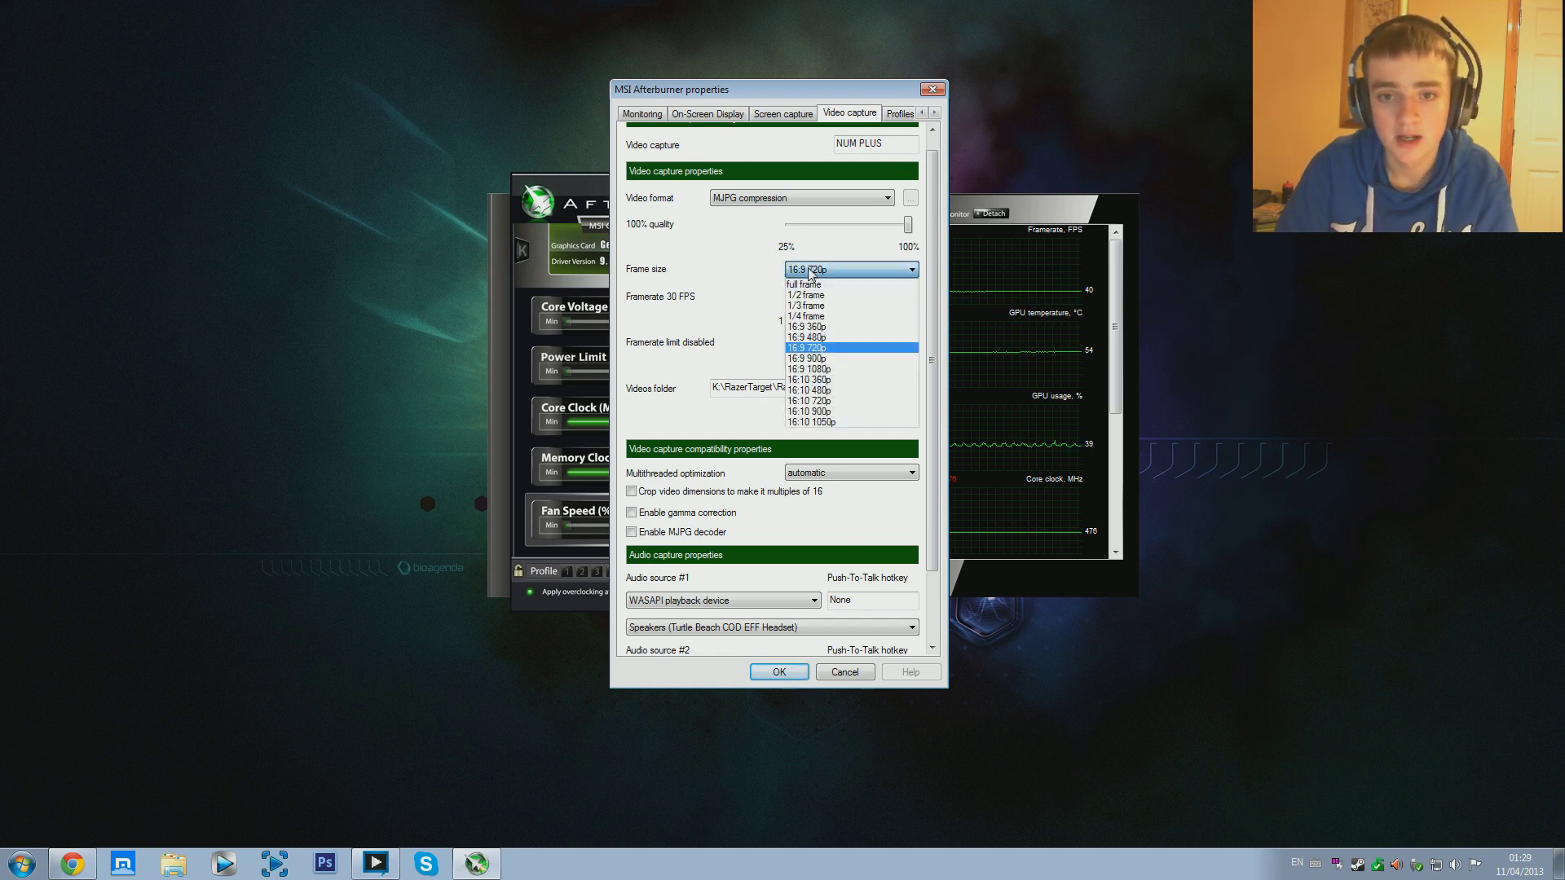
pyautogui.click(820, 348)
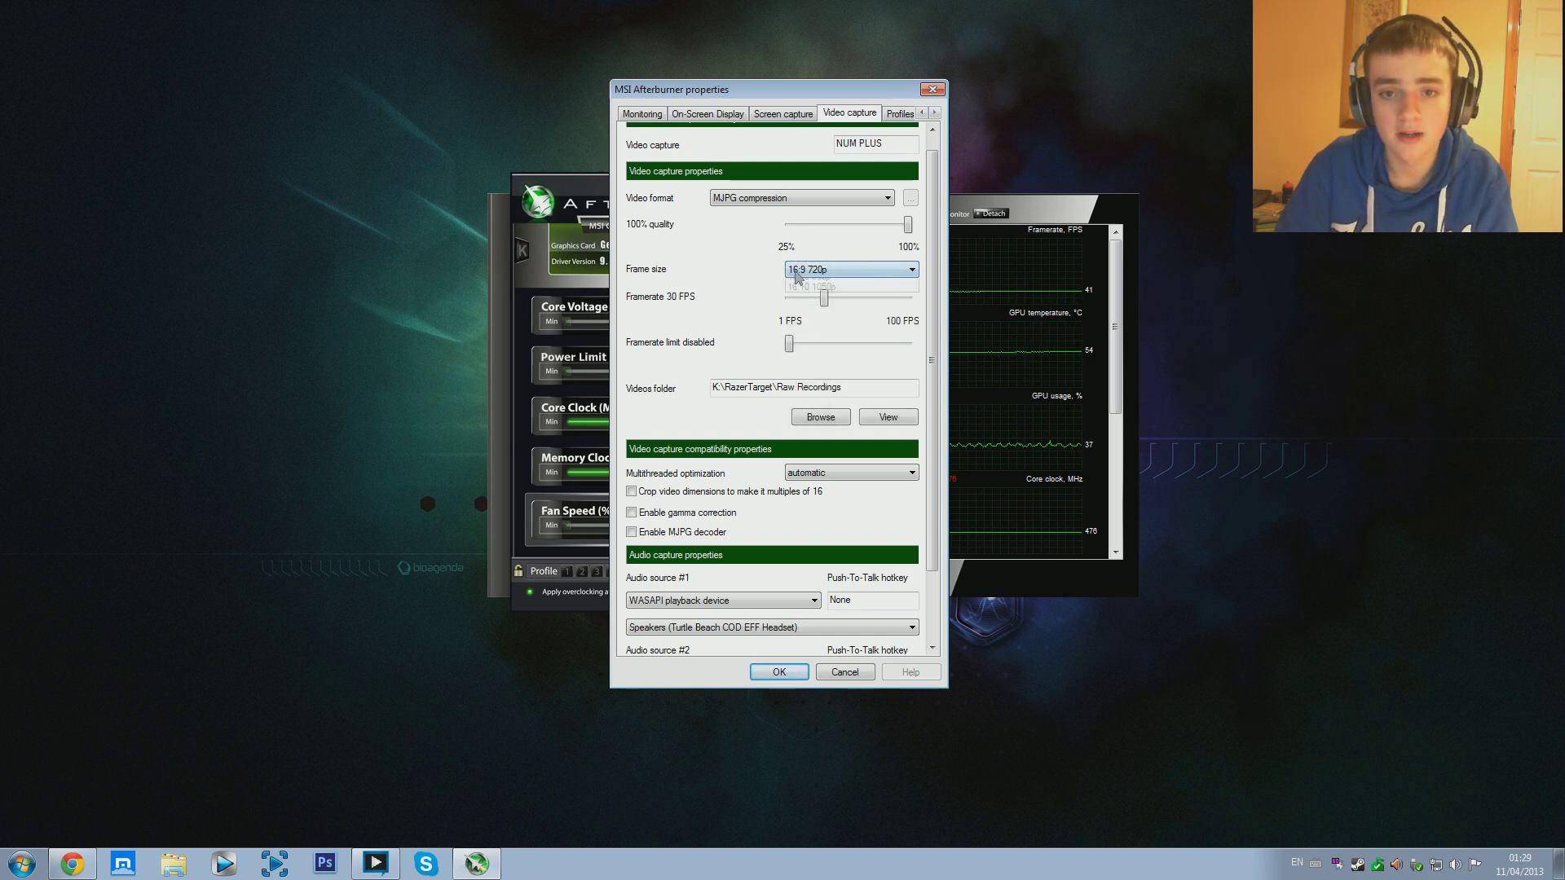
pyautogui.click(795, 270)
pyautogui.click(810, 370)
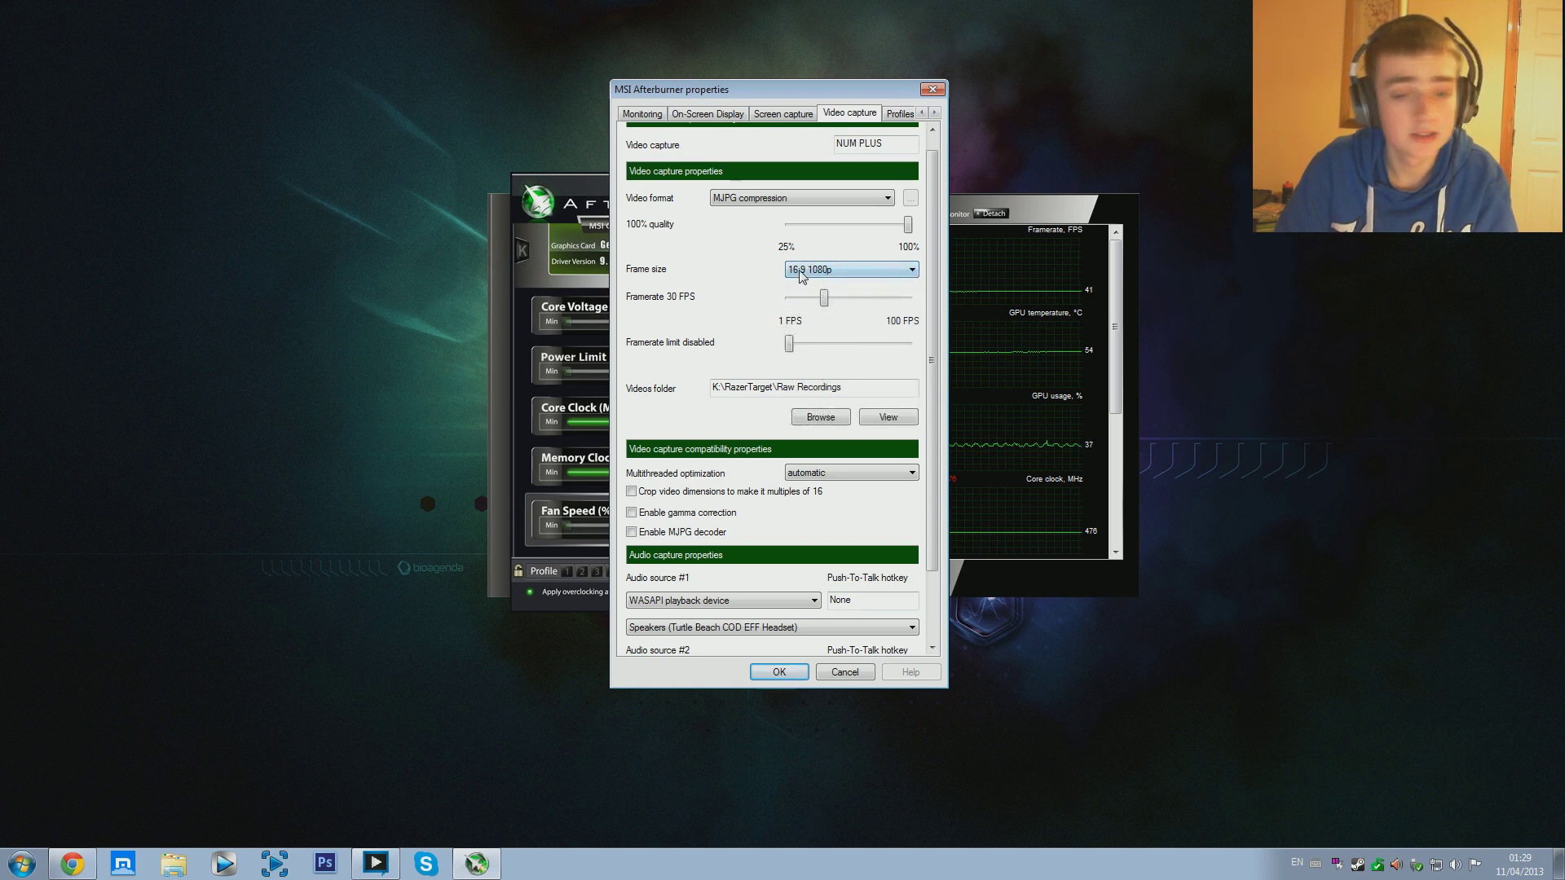
pyautogui.click(877, 275)
pyautogui.click(728, 283)
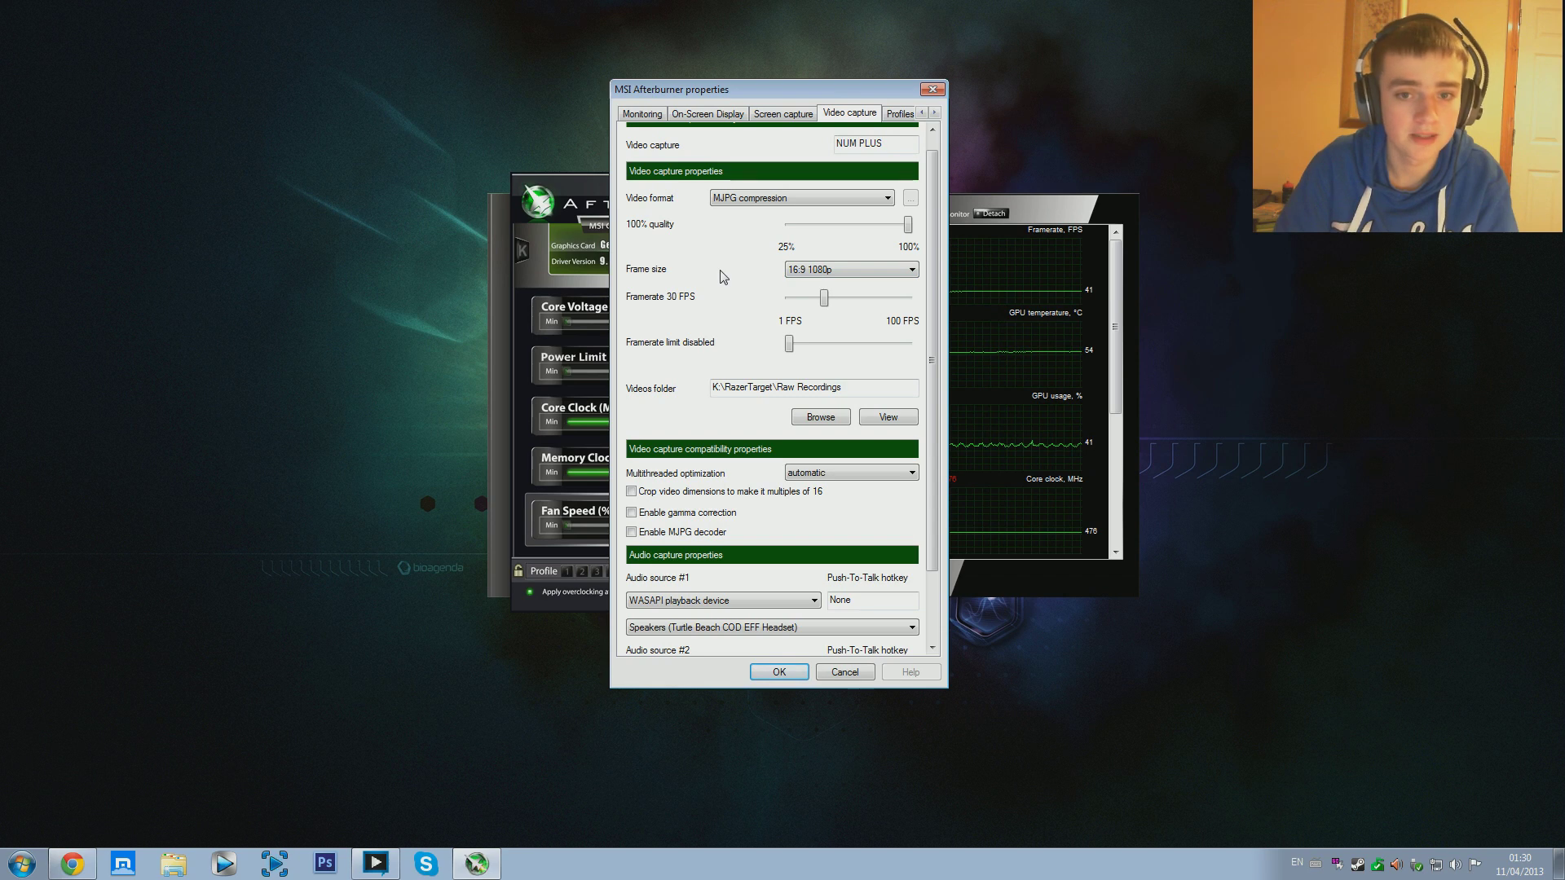
pyautogui.click(799, 272)
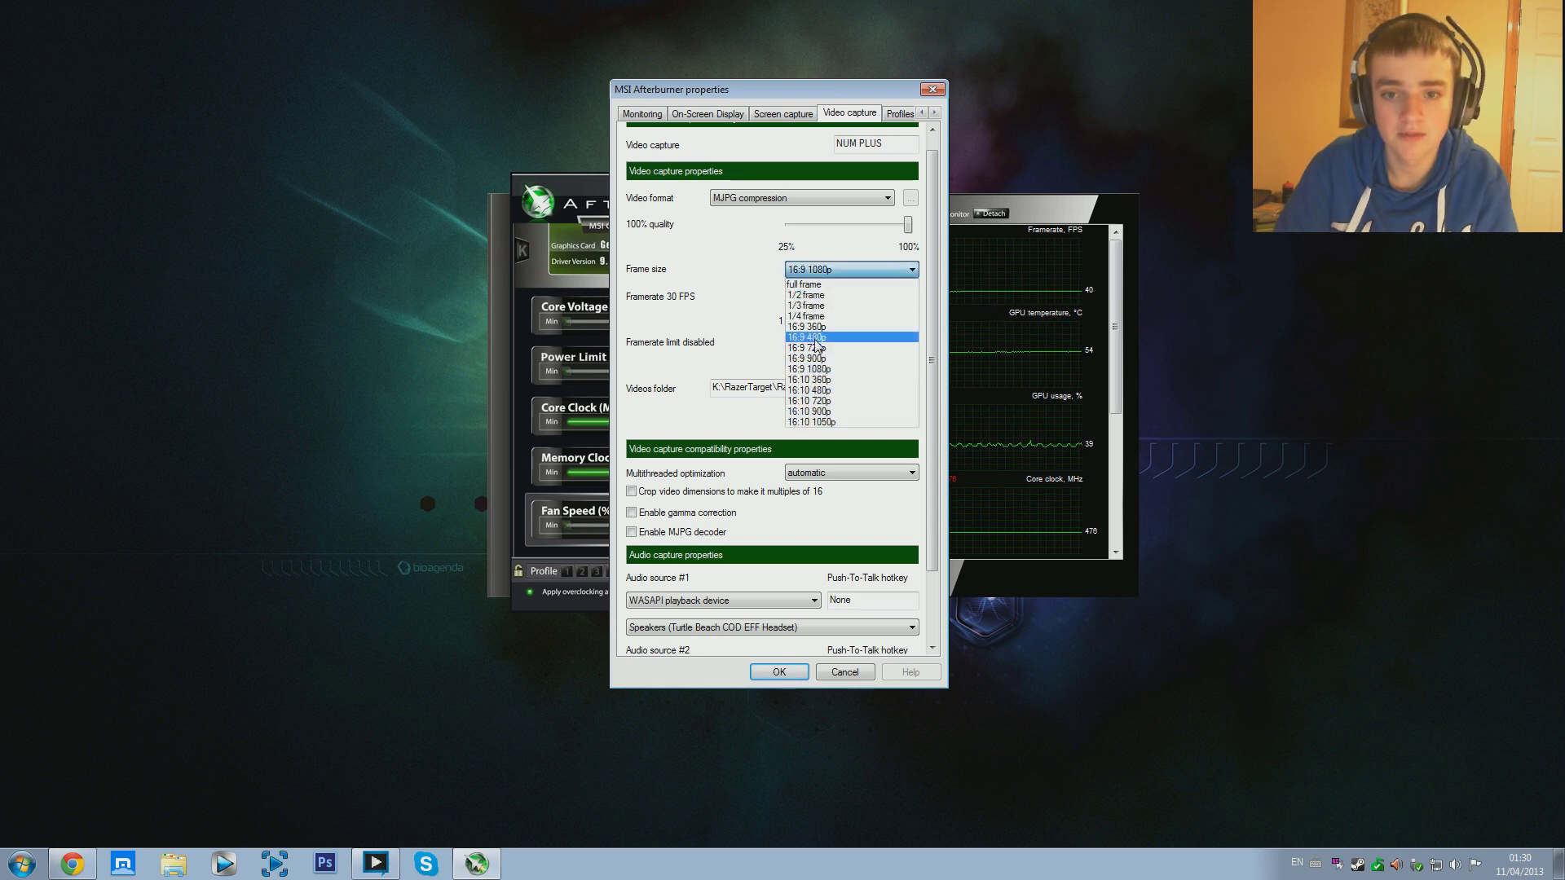
pyautogui.click(815, 351)
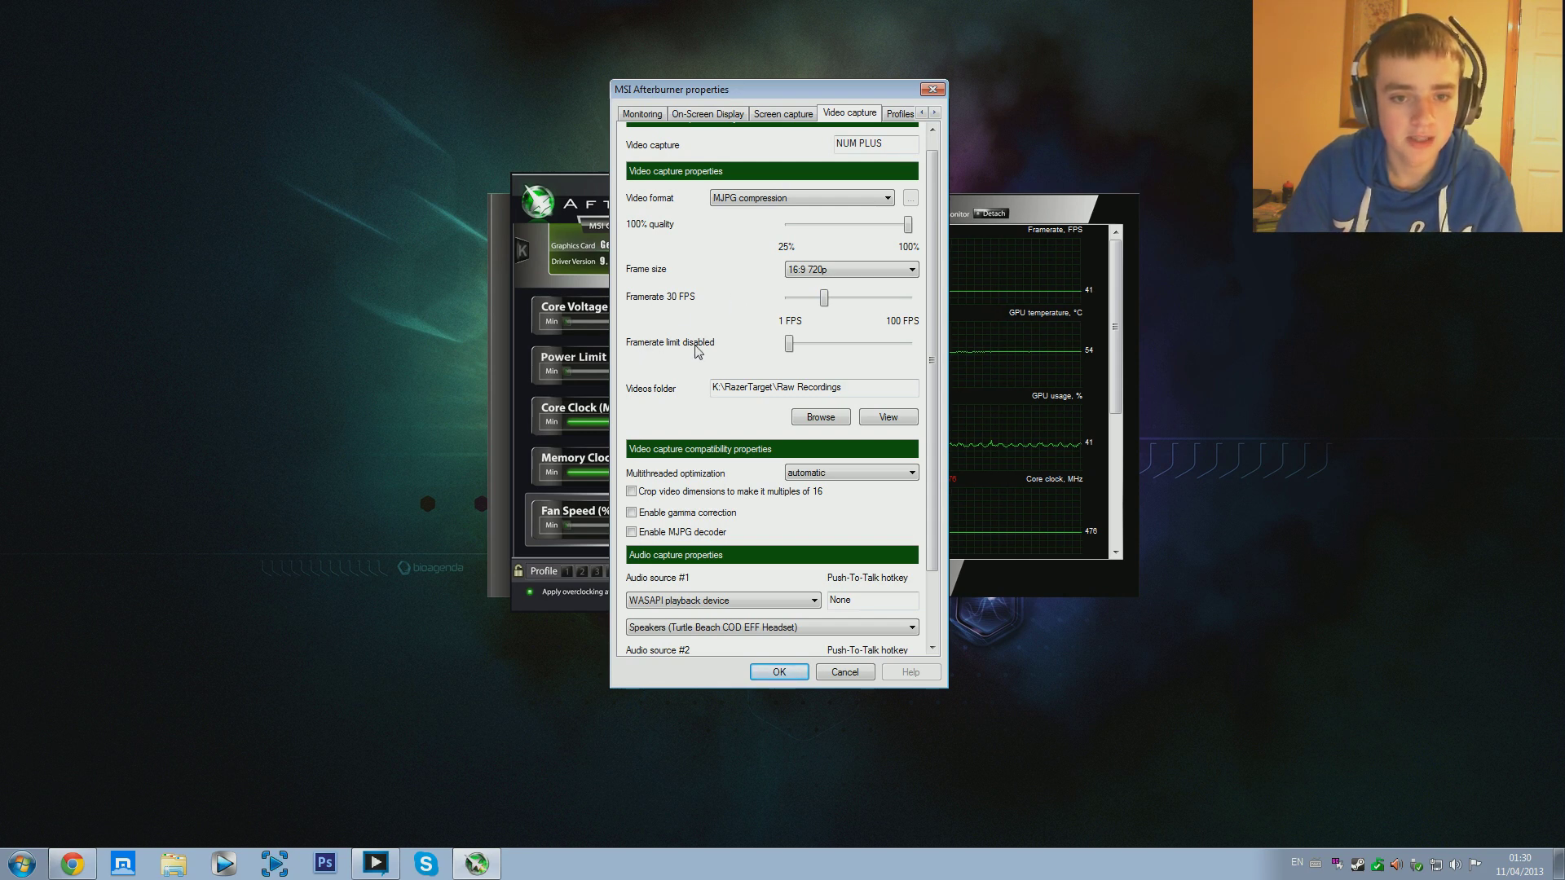
# Test framerate limit values (150, 30, 60 FPS), leave it disabled, and open the videos folder picker.
pyautogui.moveTo(789, 343); pyautogui.dragTo(663, 359)
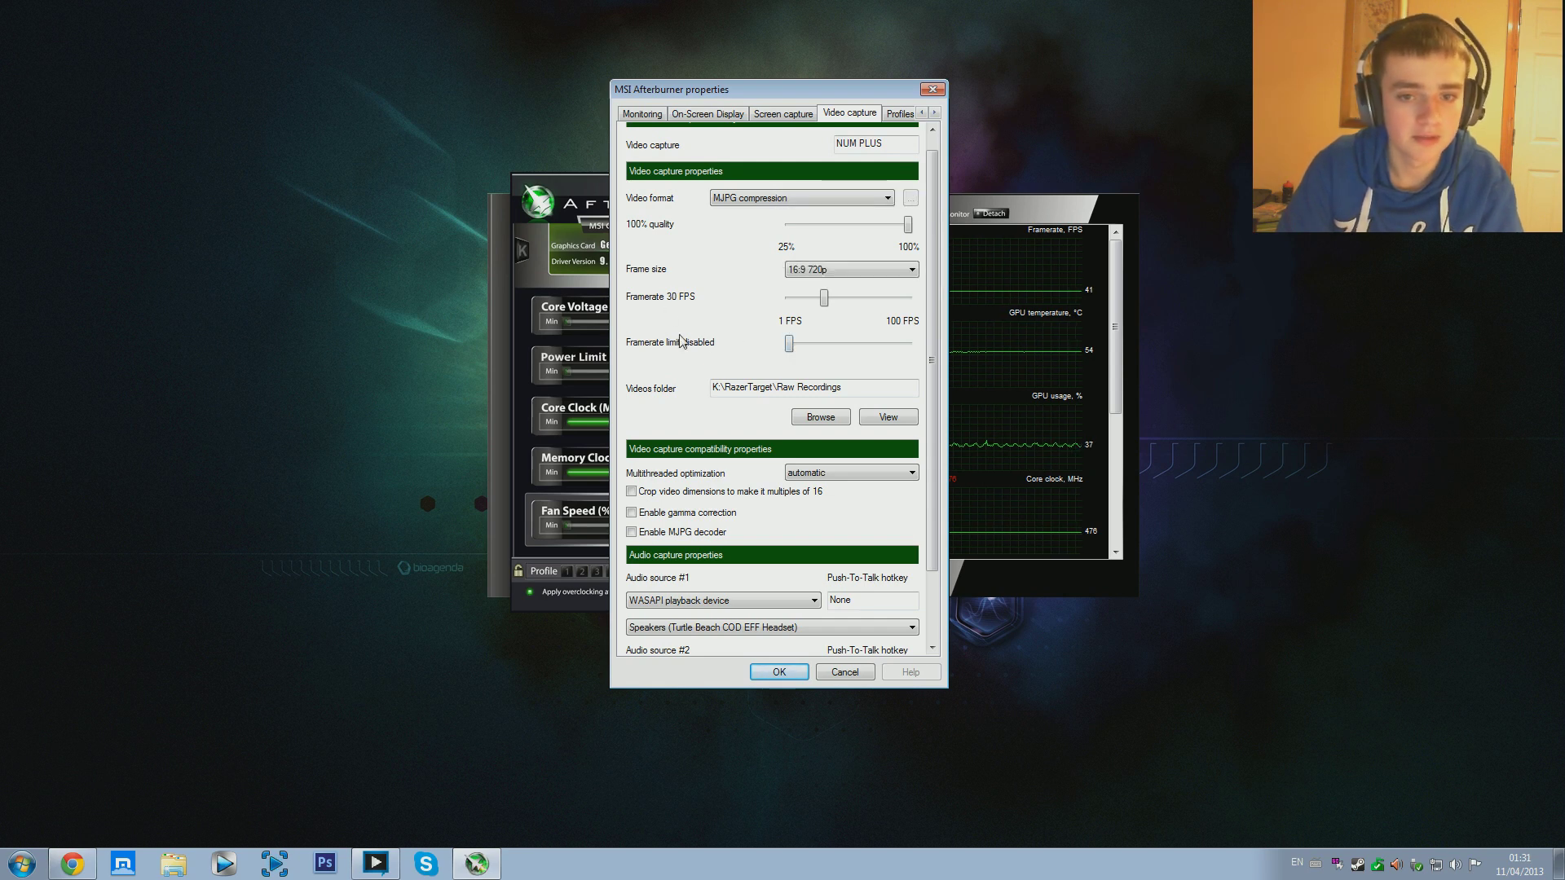
pyautogui.moveTo(788, 343)
pyautogui.mouseDown()
pyautogui.moveTo(811, 346)
pyautogui.moveTo(787, 347)
pyautogui.mouseUp()
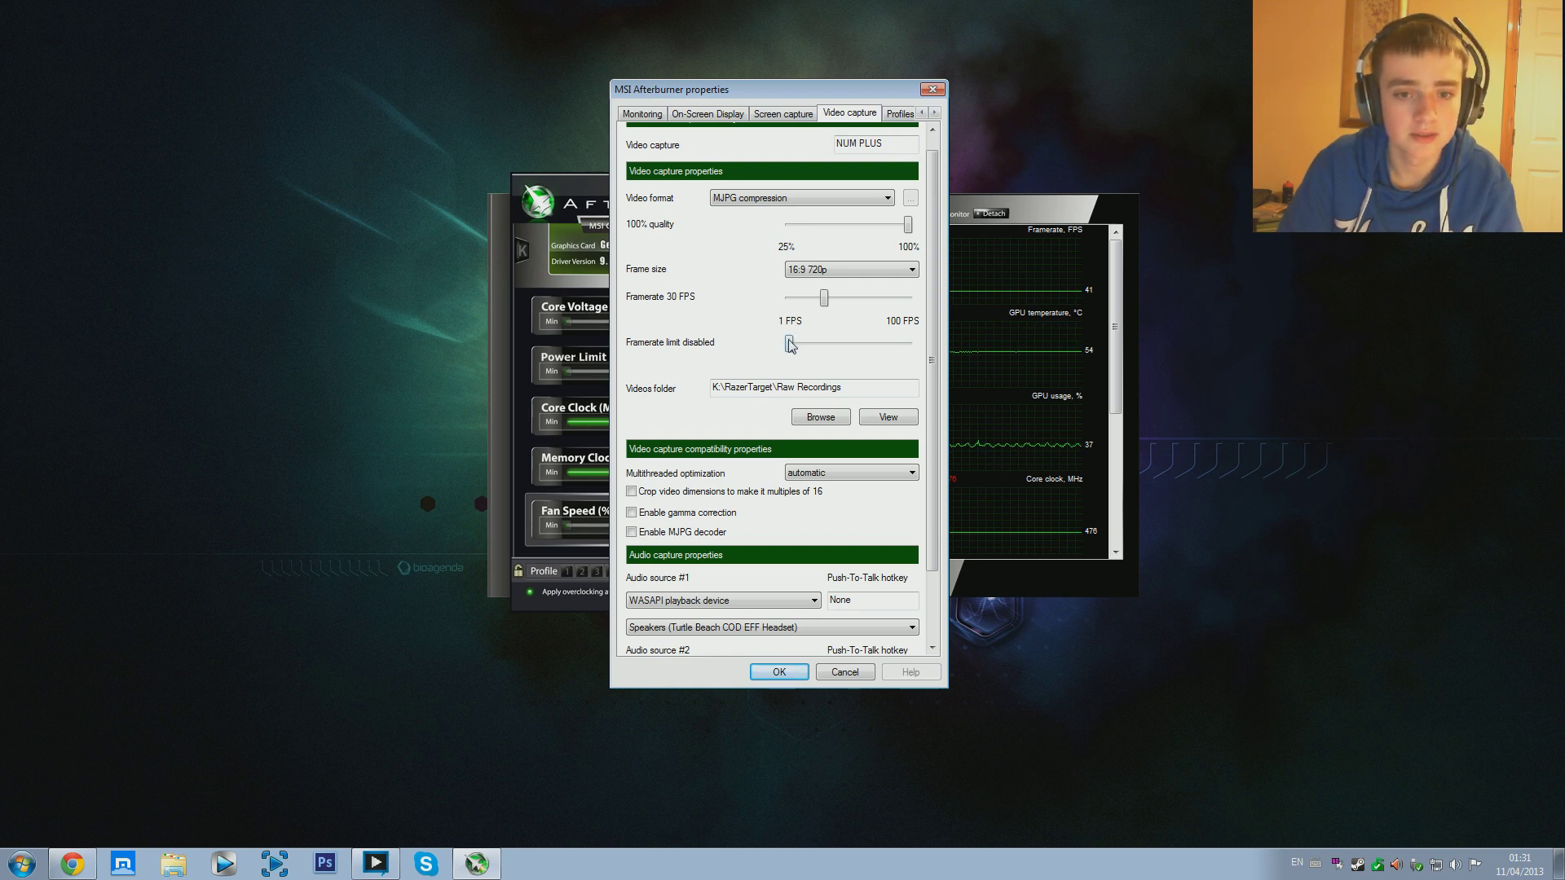
pyautogui.moveTo(789, 343); pyautogui.dragTo(908, 343)
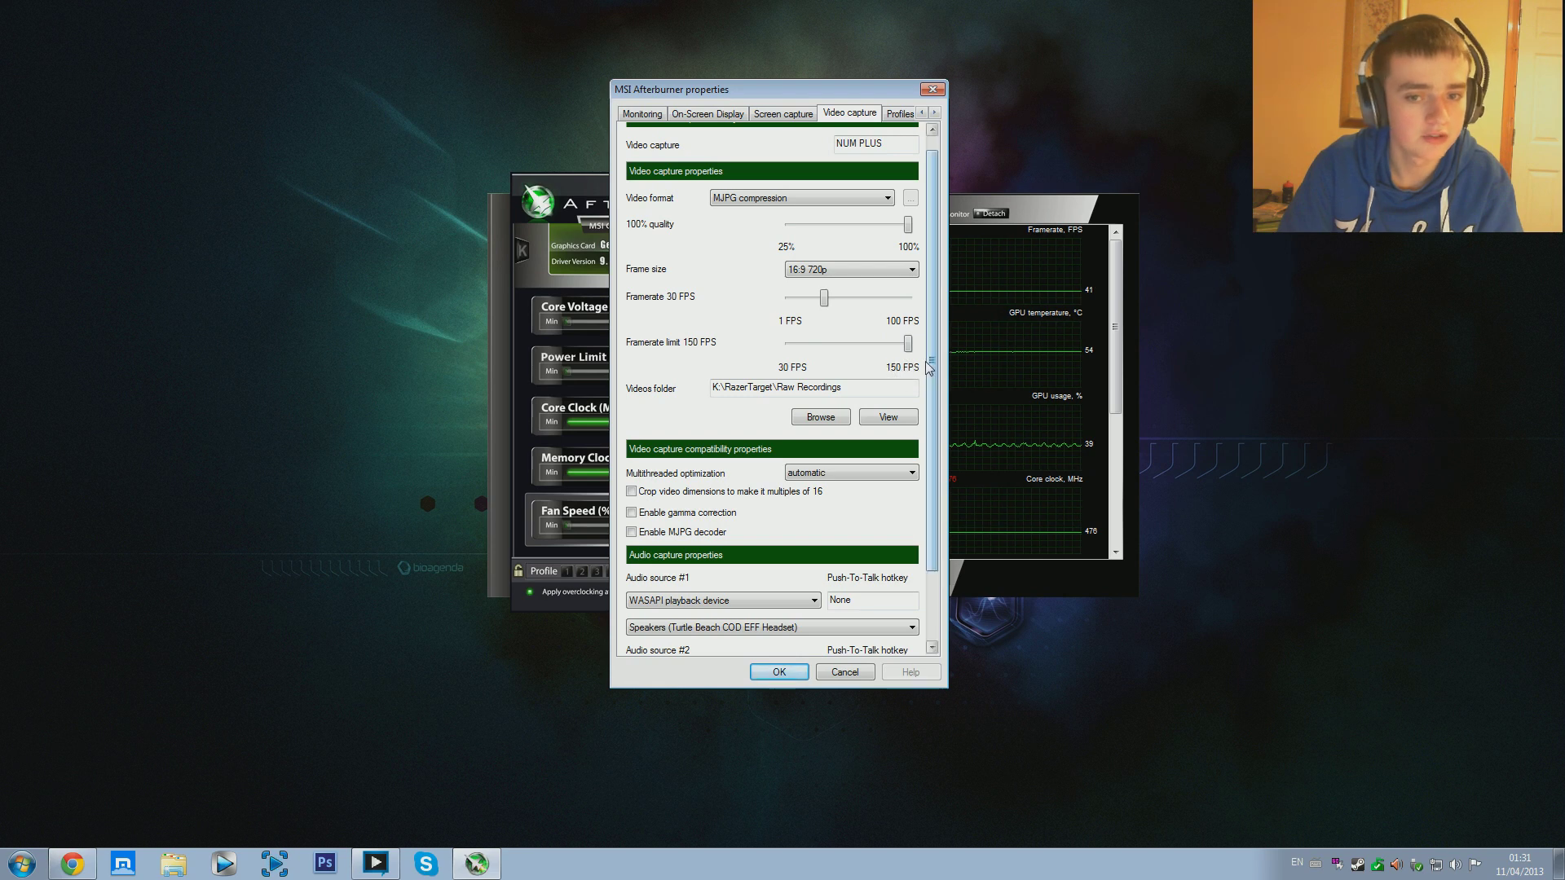
pyautogui.moveTo(912, 355); pyautogui.dragTo(807, 360)
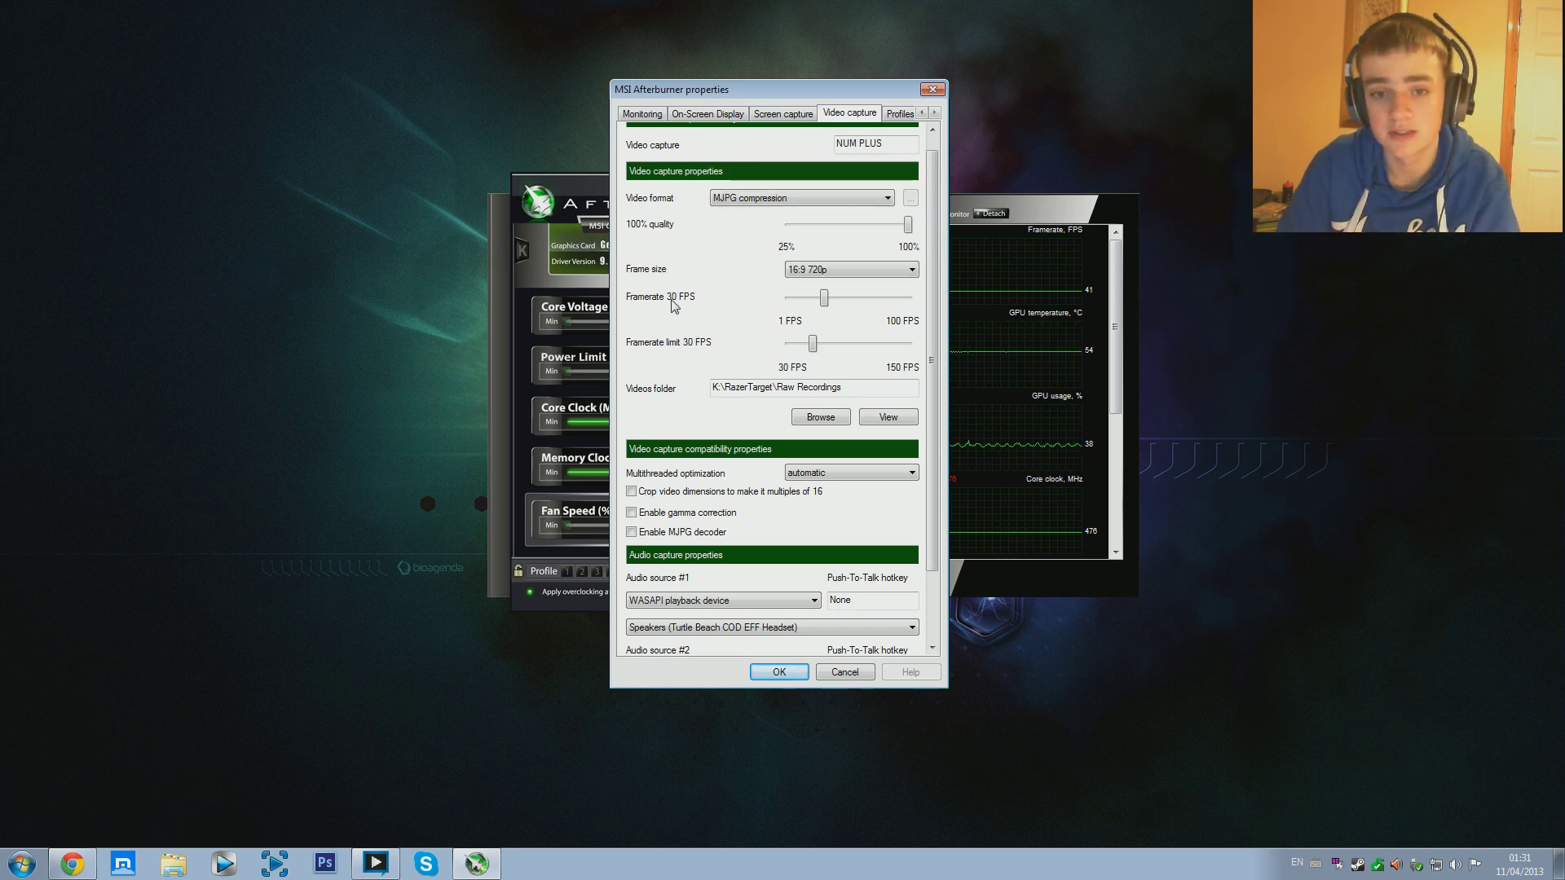
pyautogui.moveTo(813, 343); pyautogui.dragTo(493, 346)
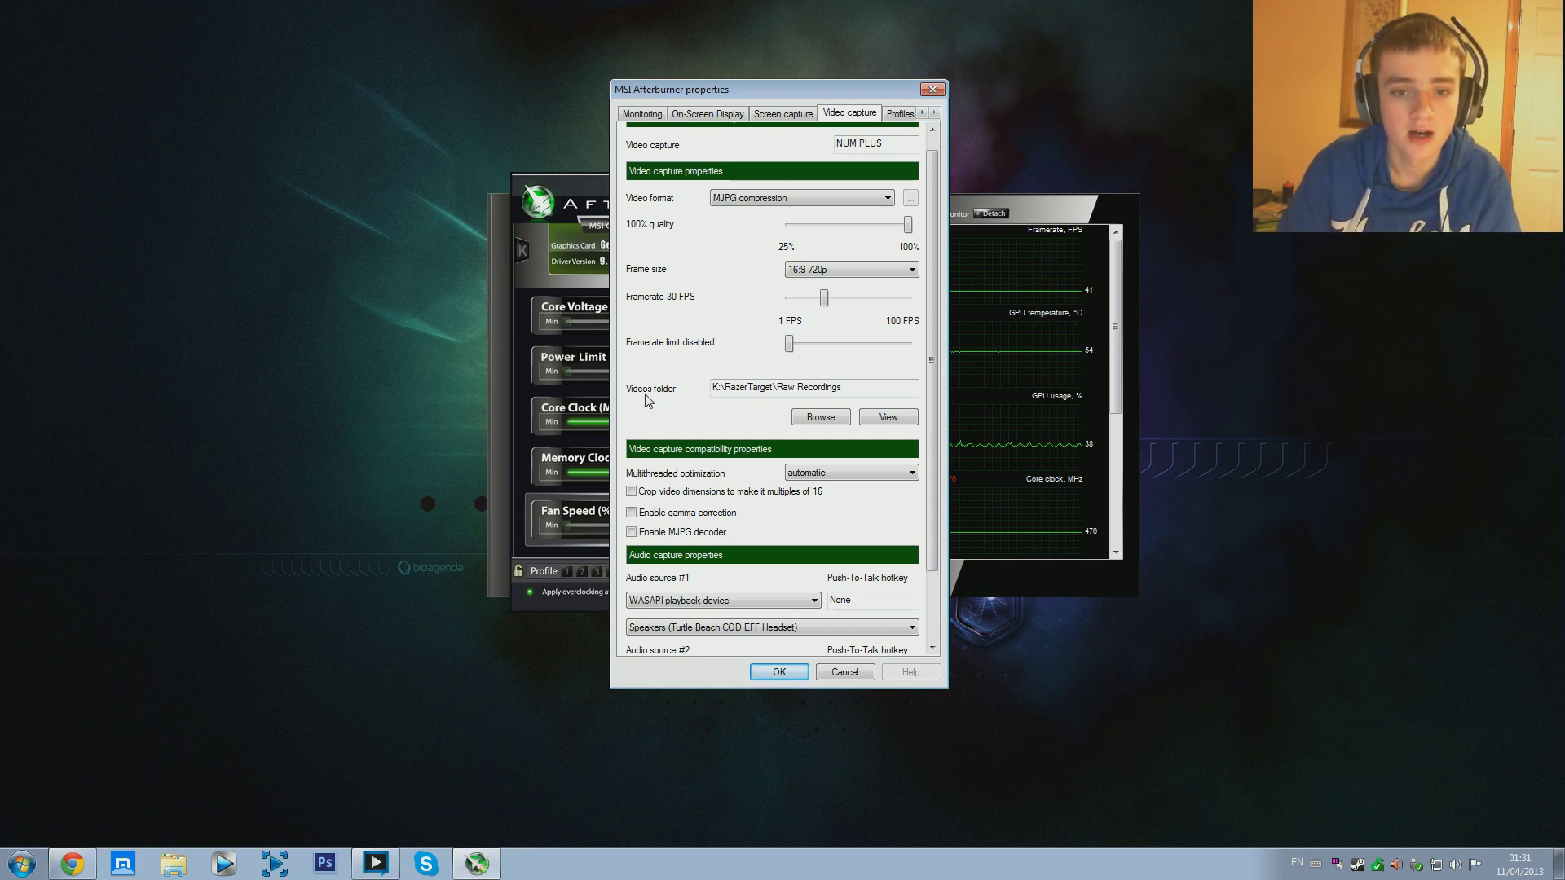
pyautogui.click(815, 417)
# Cancel the folder picker, view the Raw Recordings folder, then close that Explorer window.
pyautogui.click(900, 258)
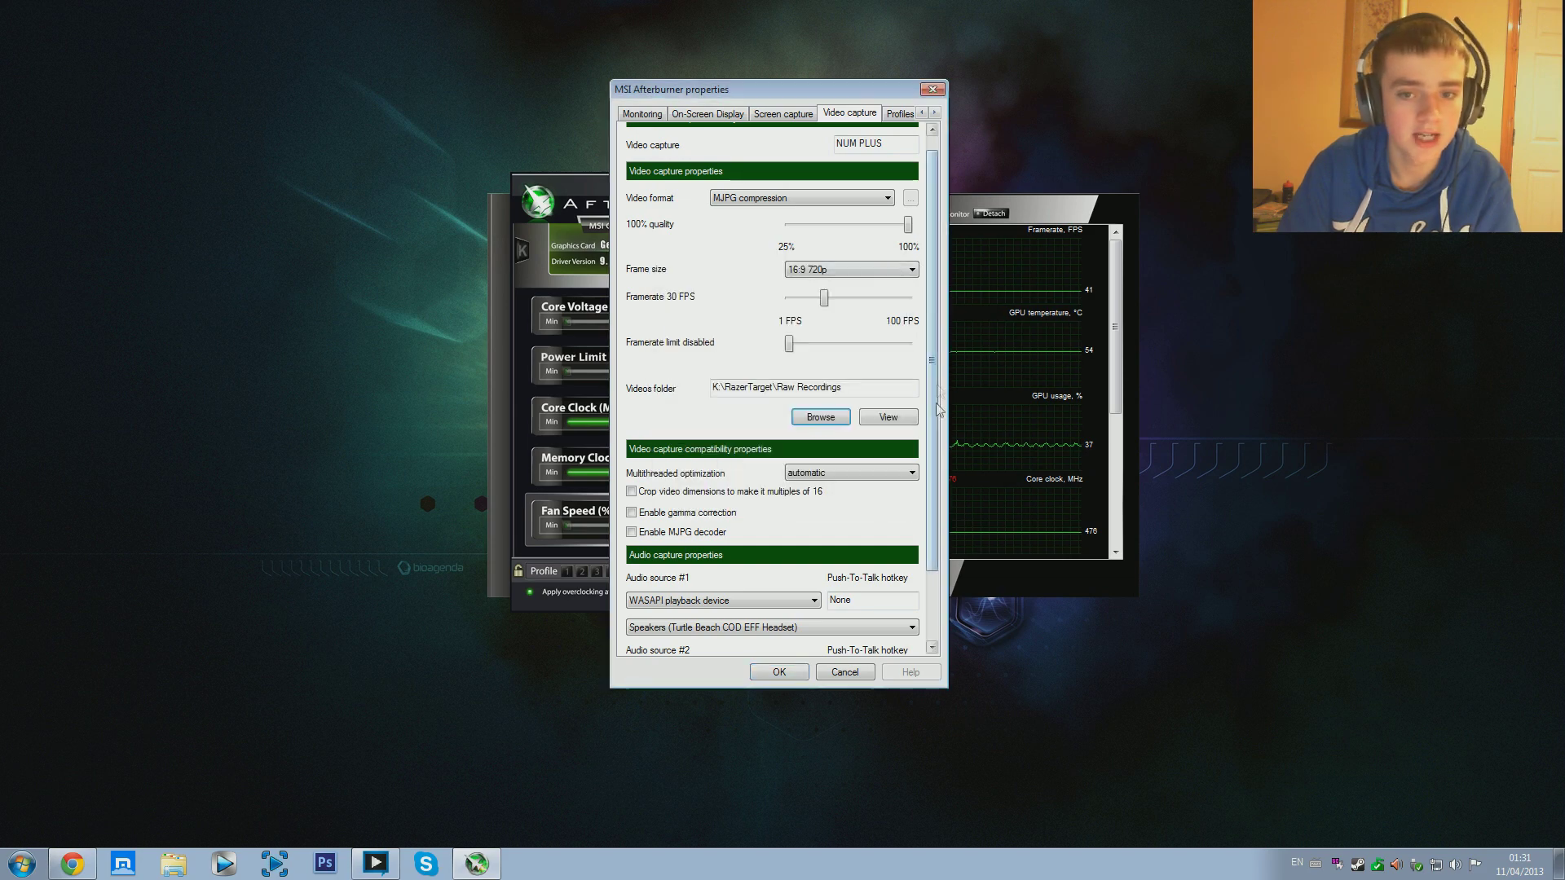
pyautogui.click(902, 424)
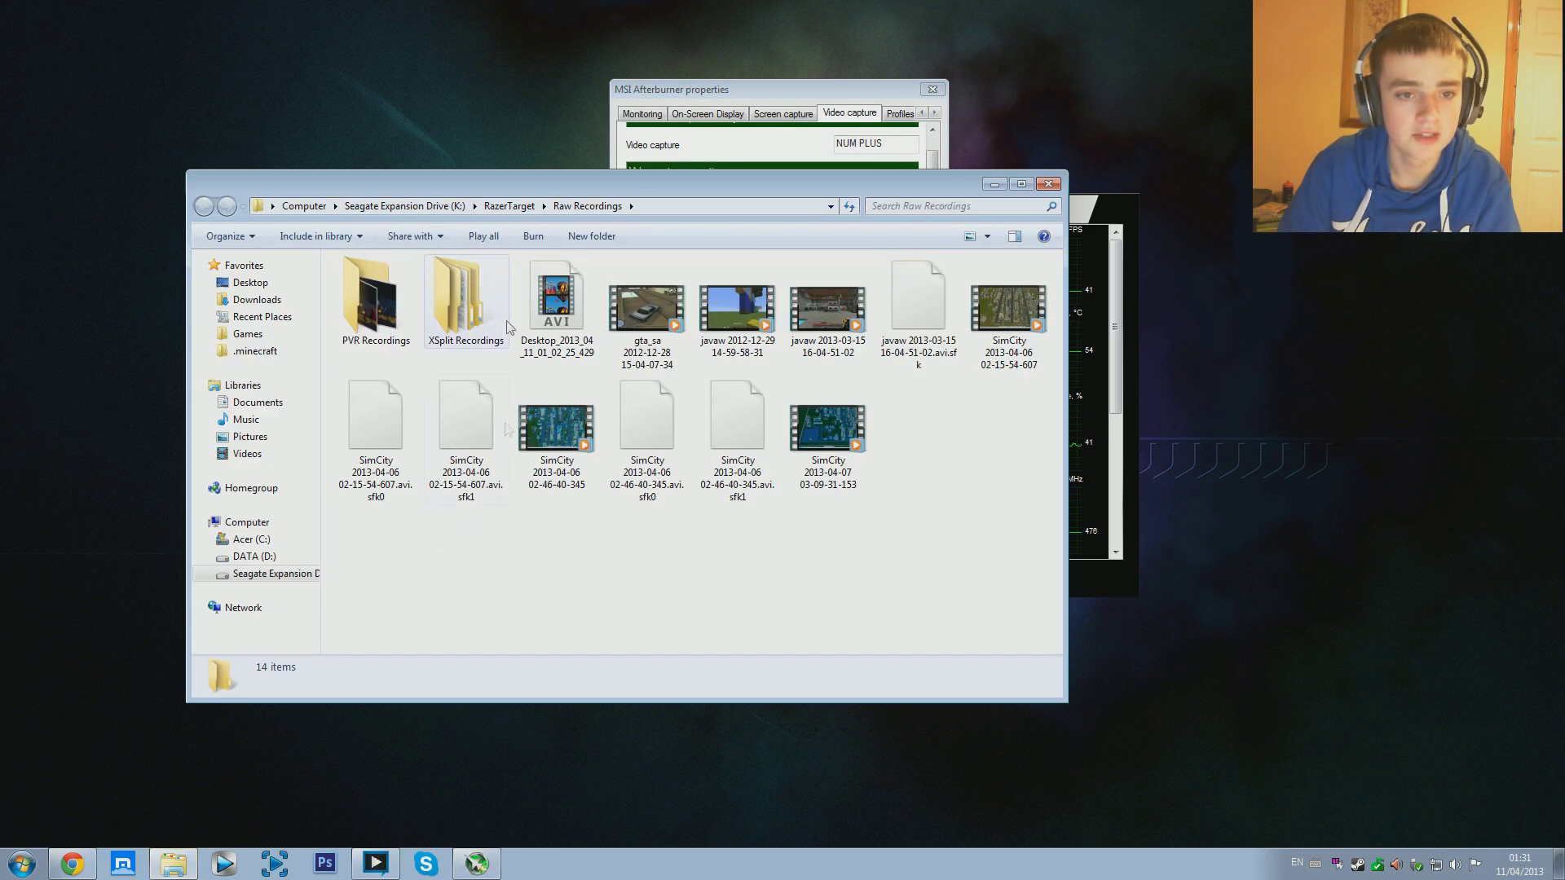
pyautogui.moveTo(506, 186); pyautogui.dragTo(603, 174)
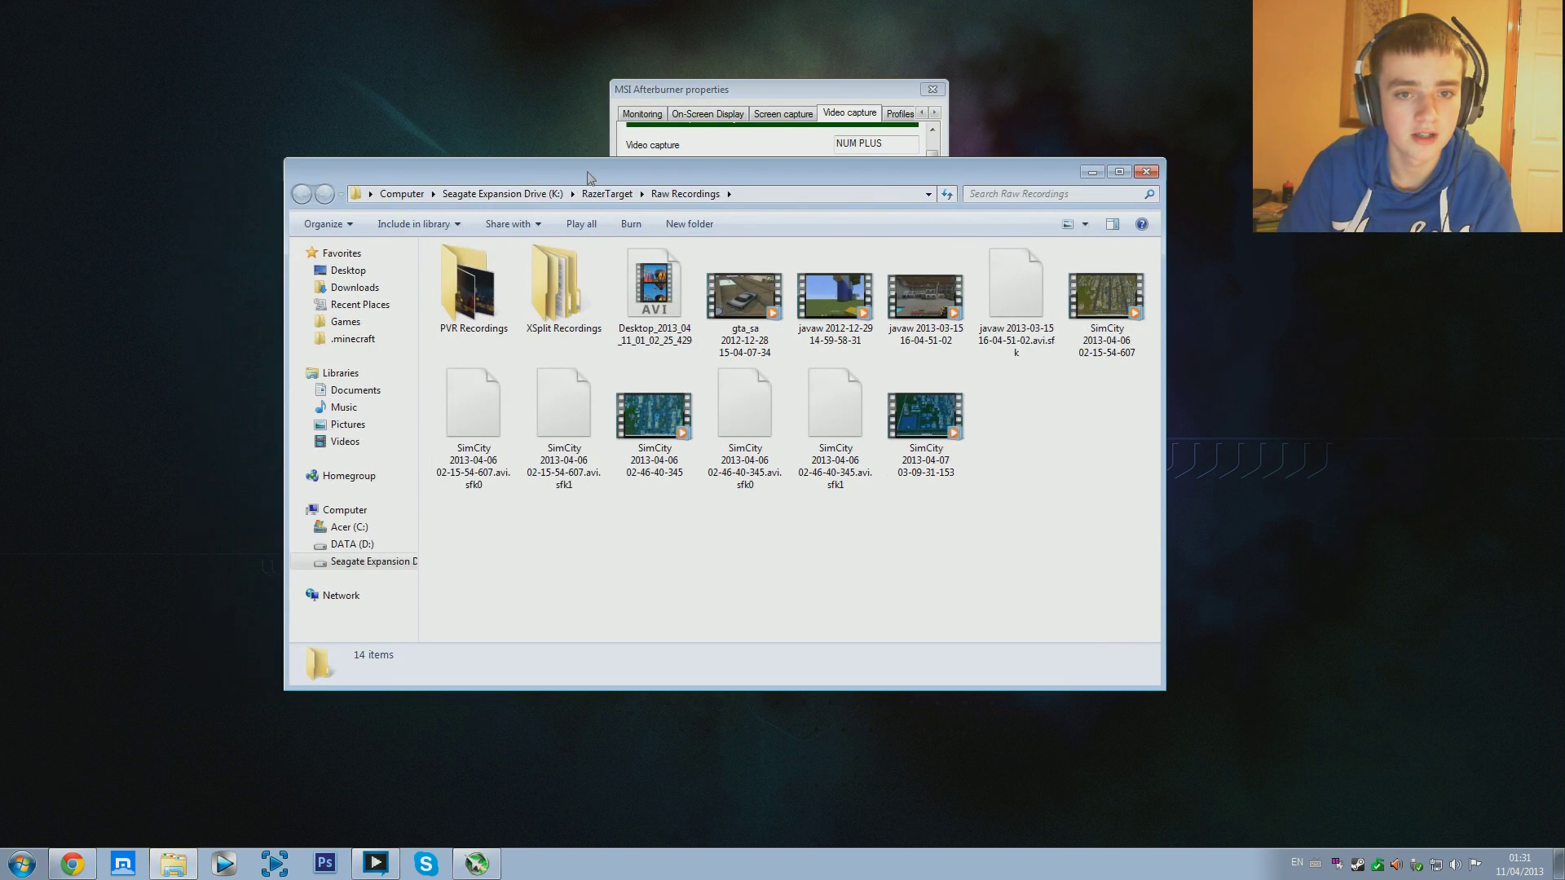
pyautogui.click(1093, 172)
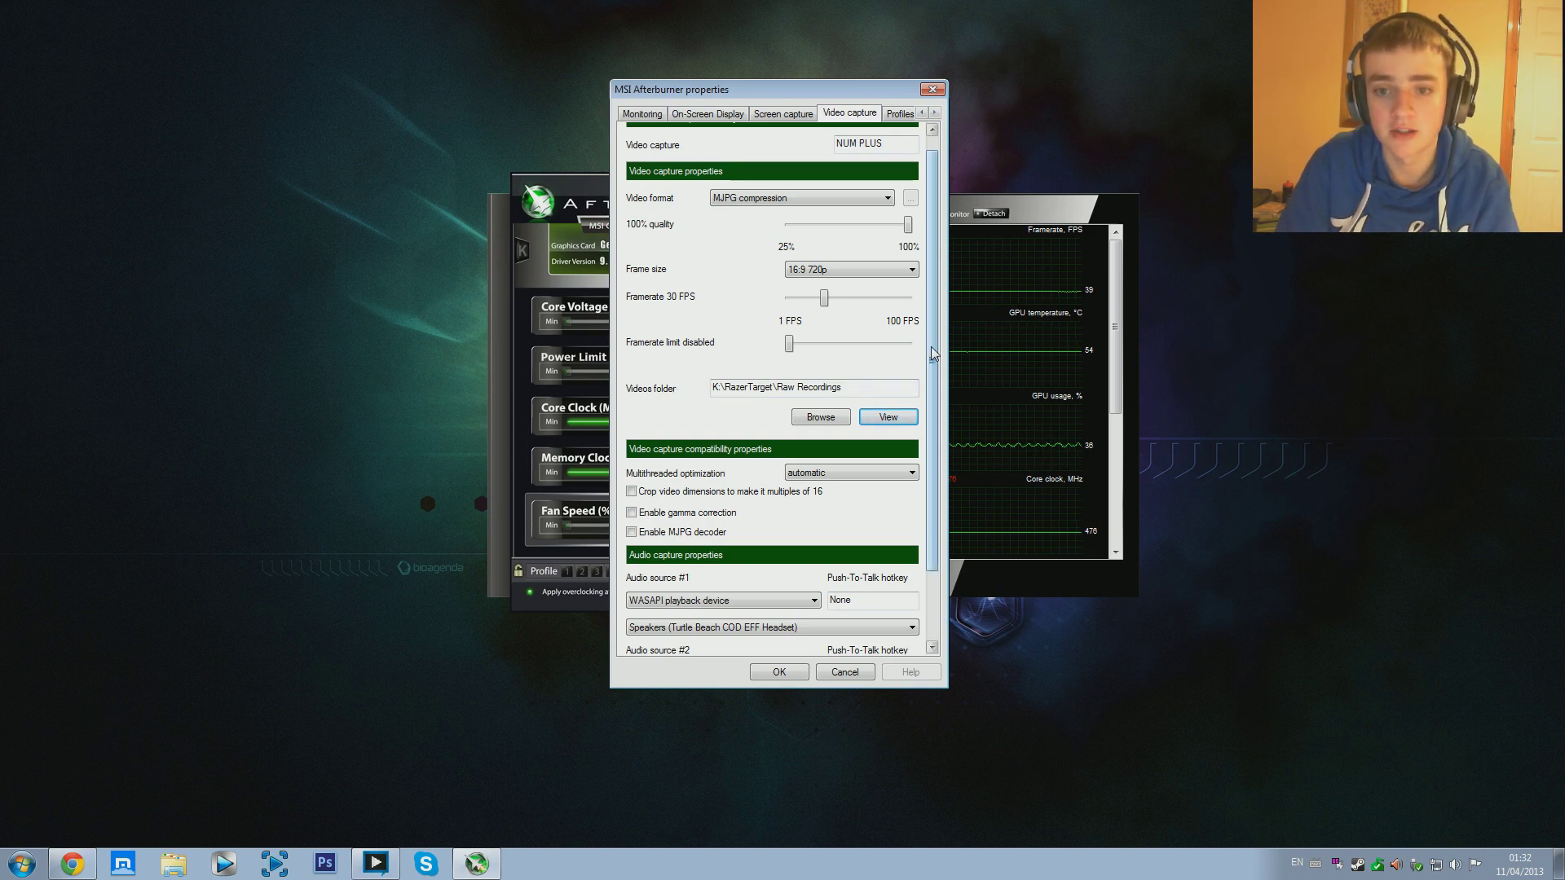
# Set audio source #1 to WASAPI playback device using Speakers (Turtle Beach COD EFF Headset).
pyautogui.moveTo(931, 341); pyautogui.dragTo(931, 427)
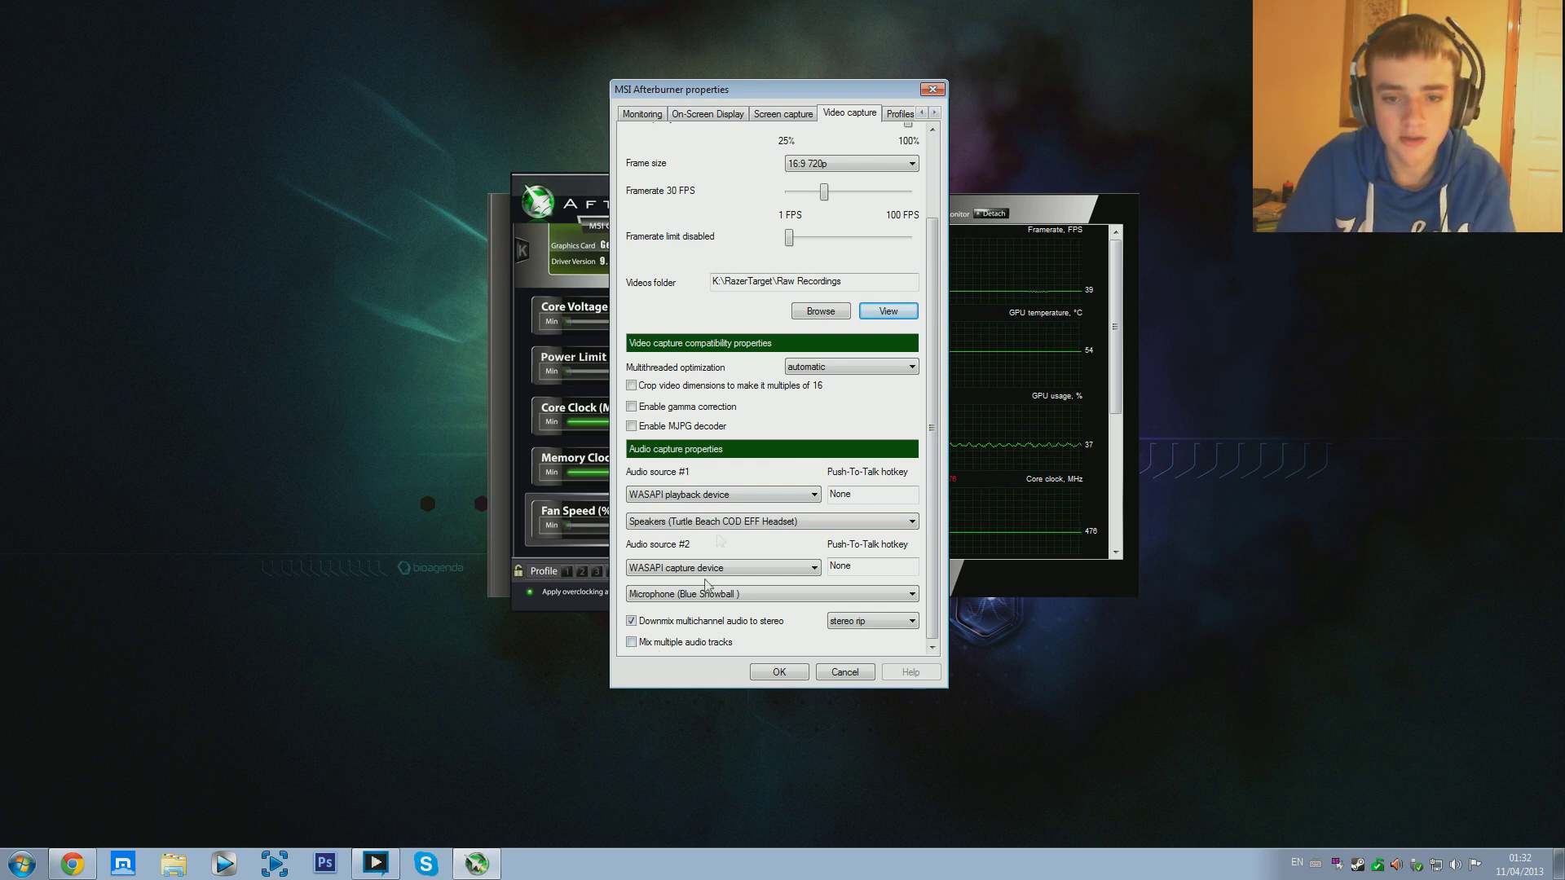
pyautogui.click(664, 499)
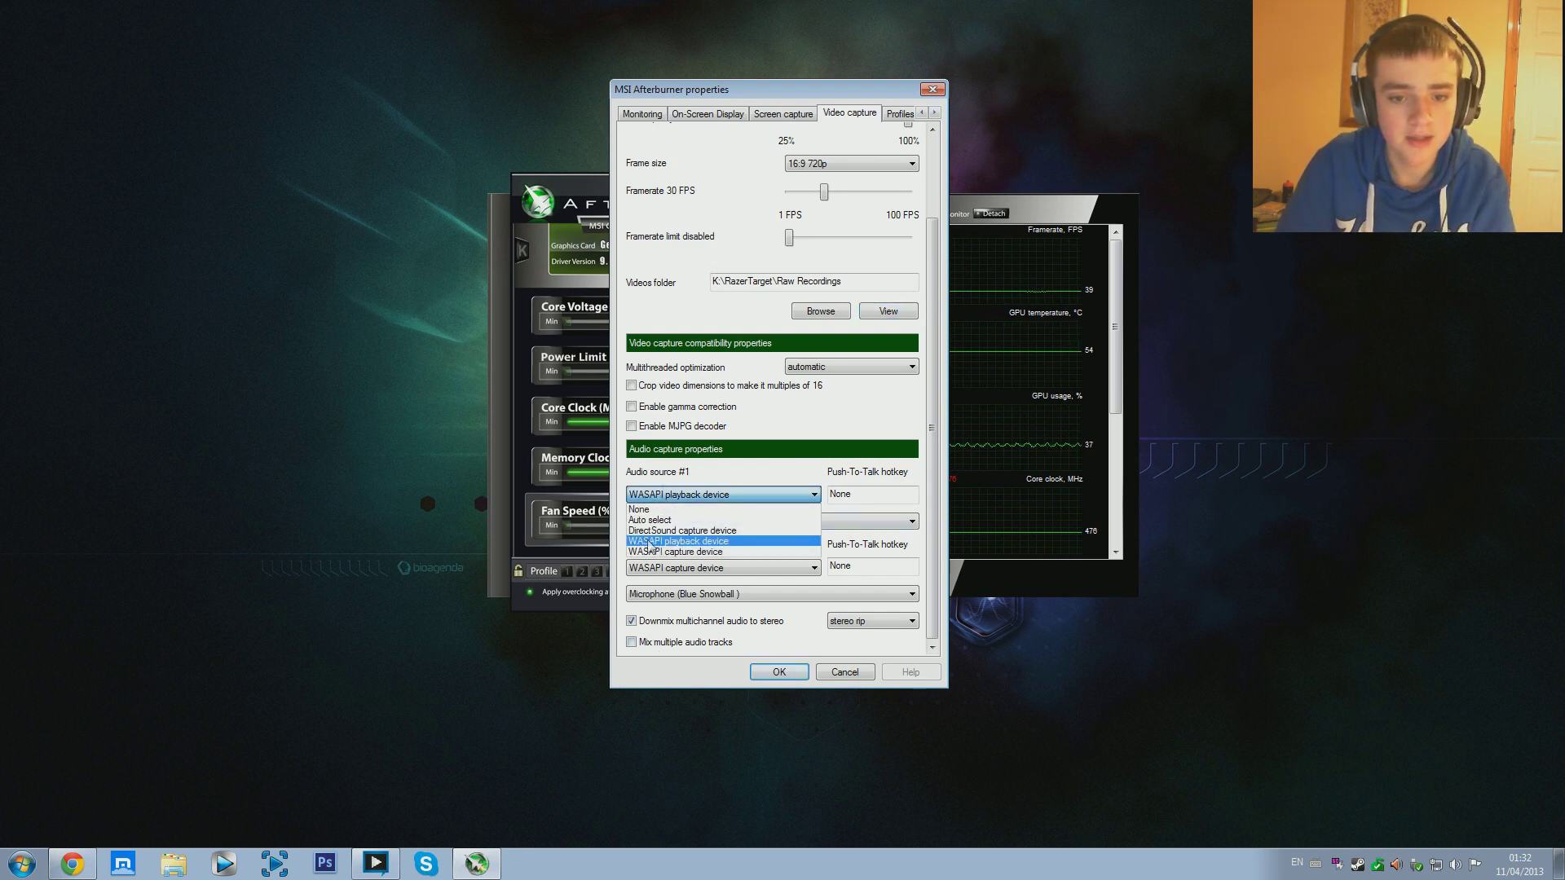
pyautogui.click(677, 542)
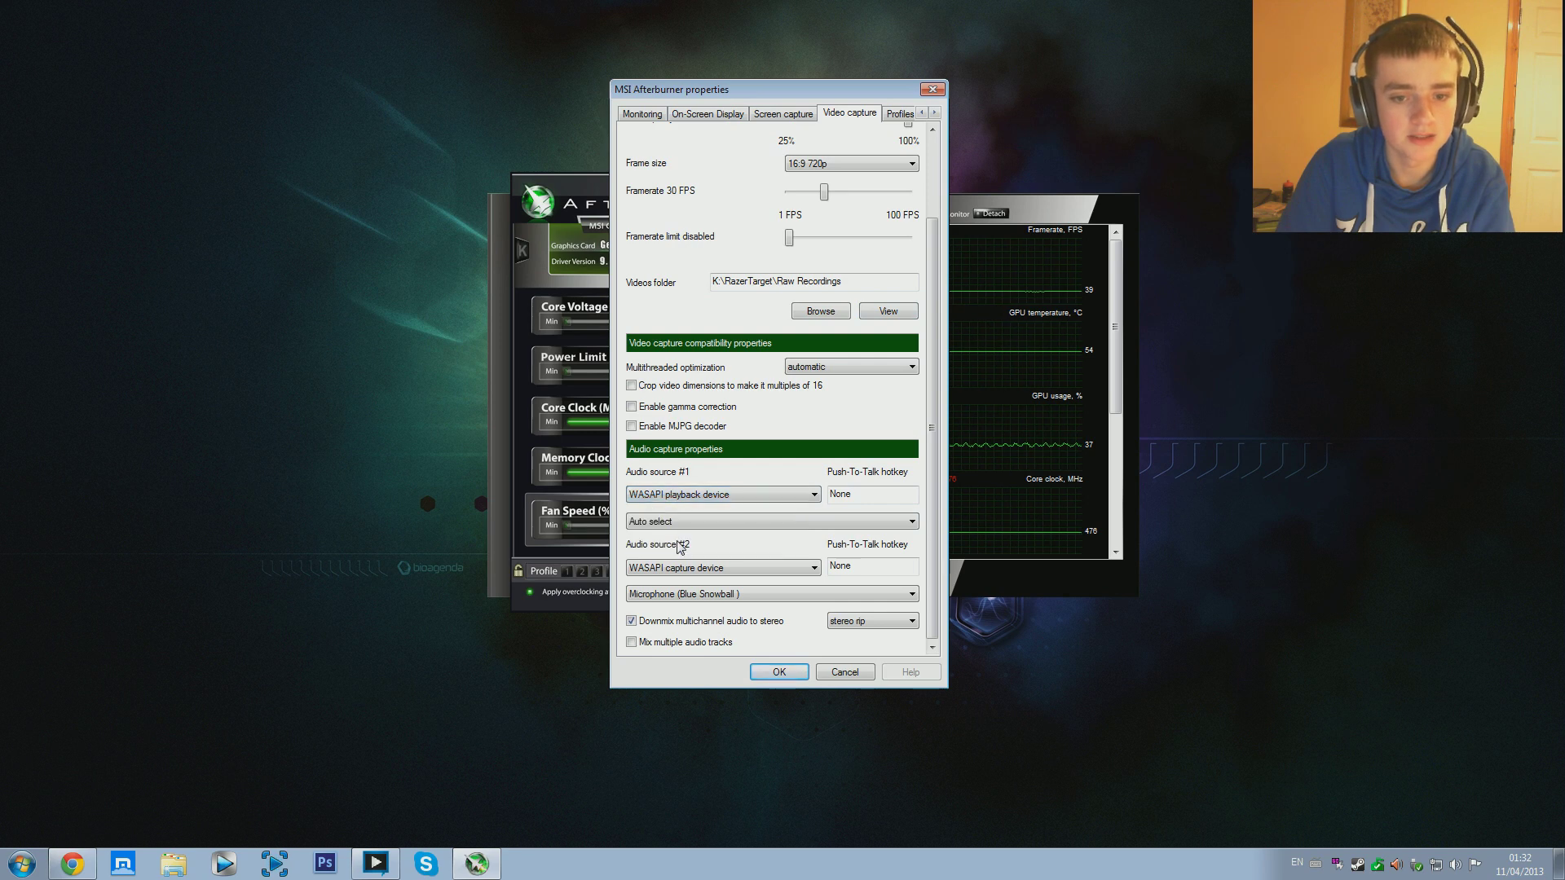
pyautogui.click(678, 520)
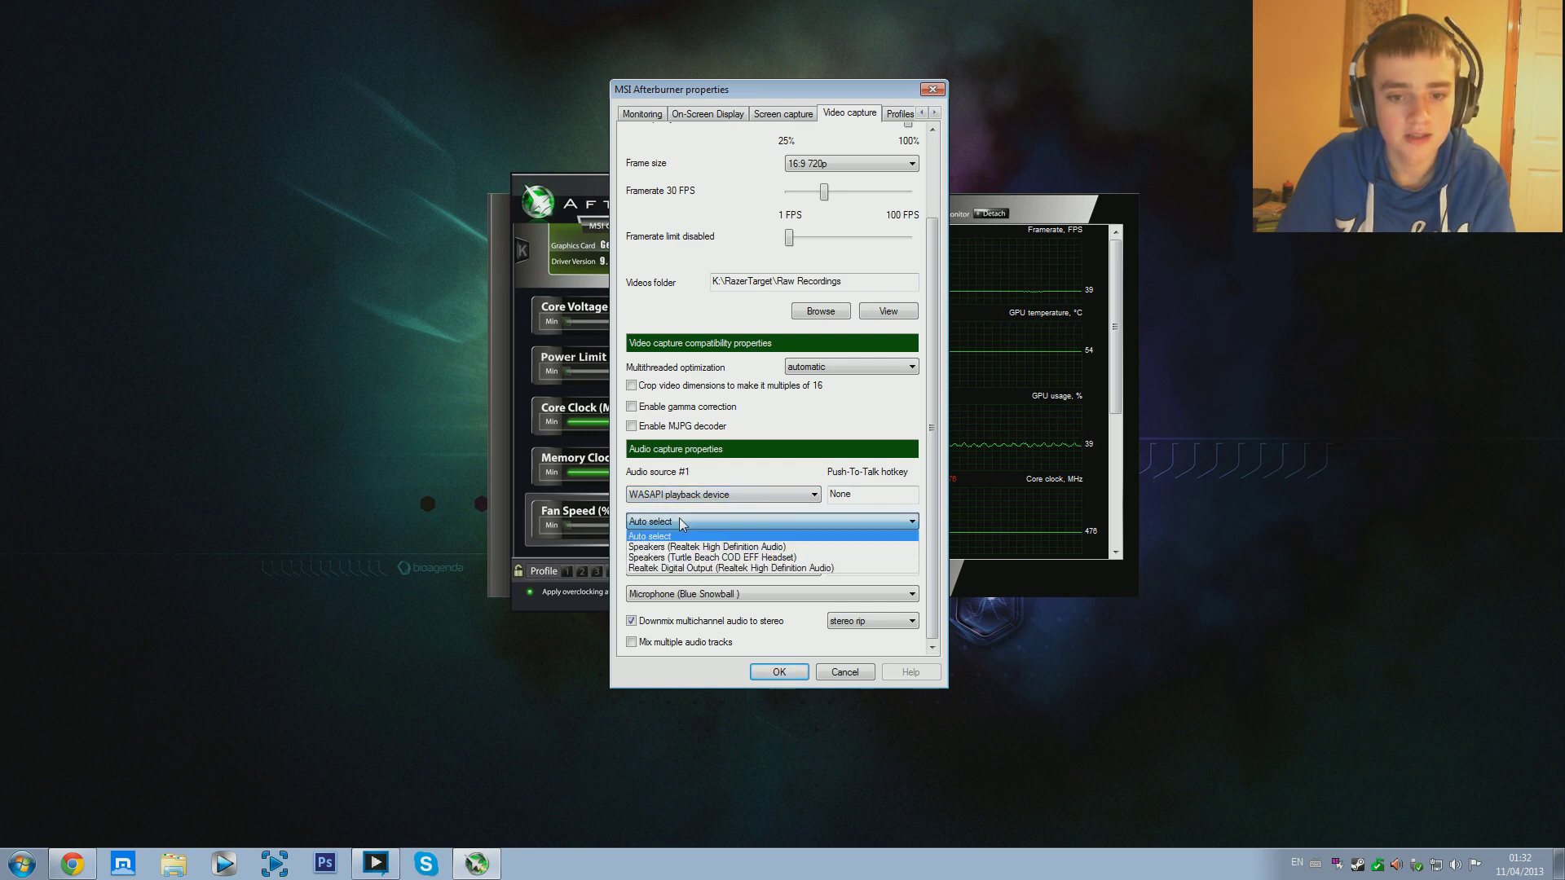
pyautogui.click(736, 558)
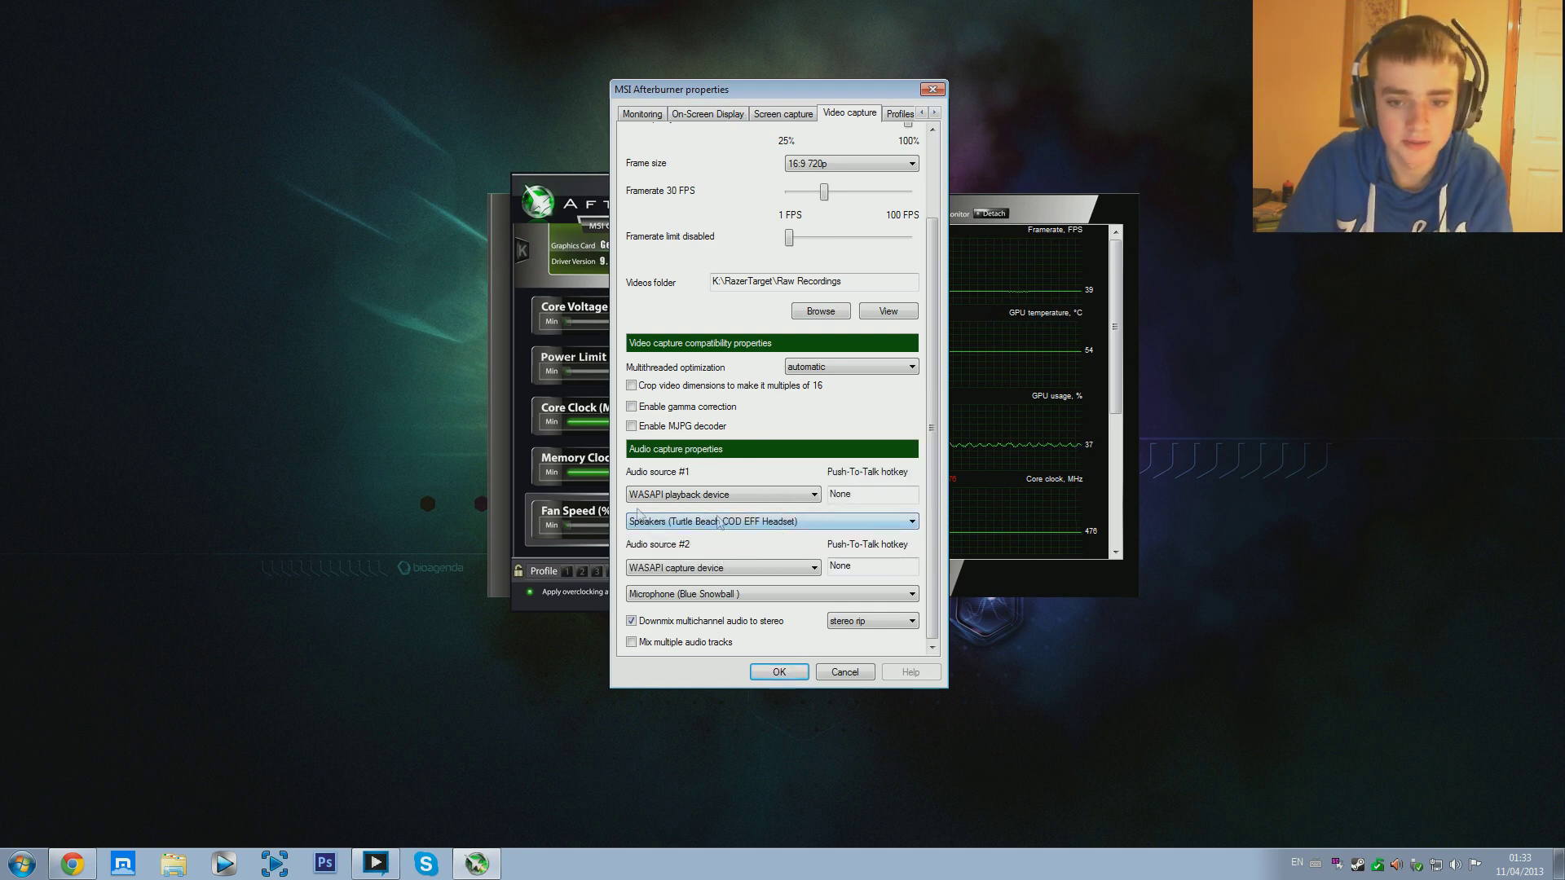
pyautogui.click(893, 500)
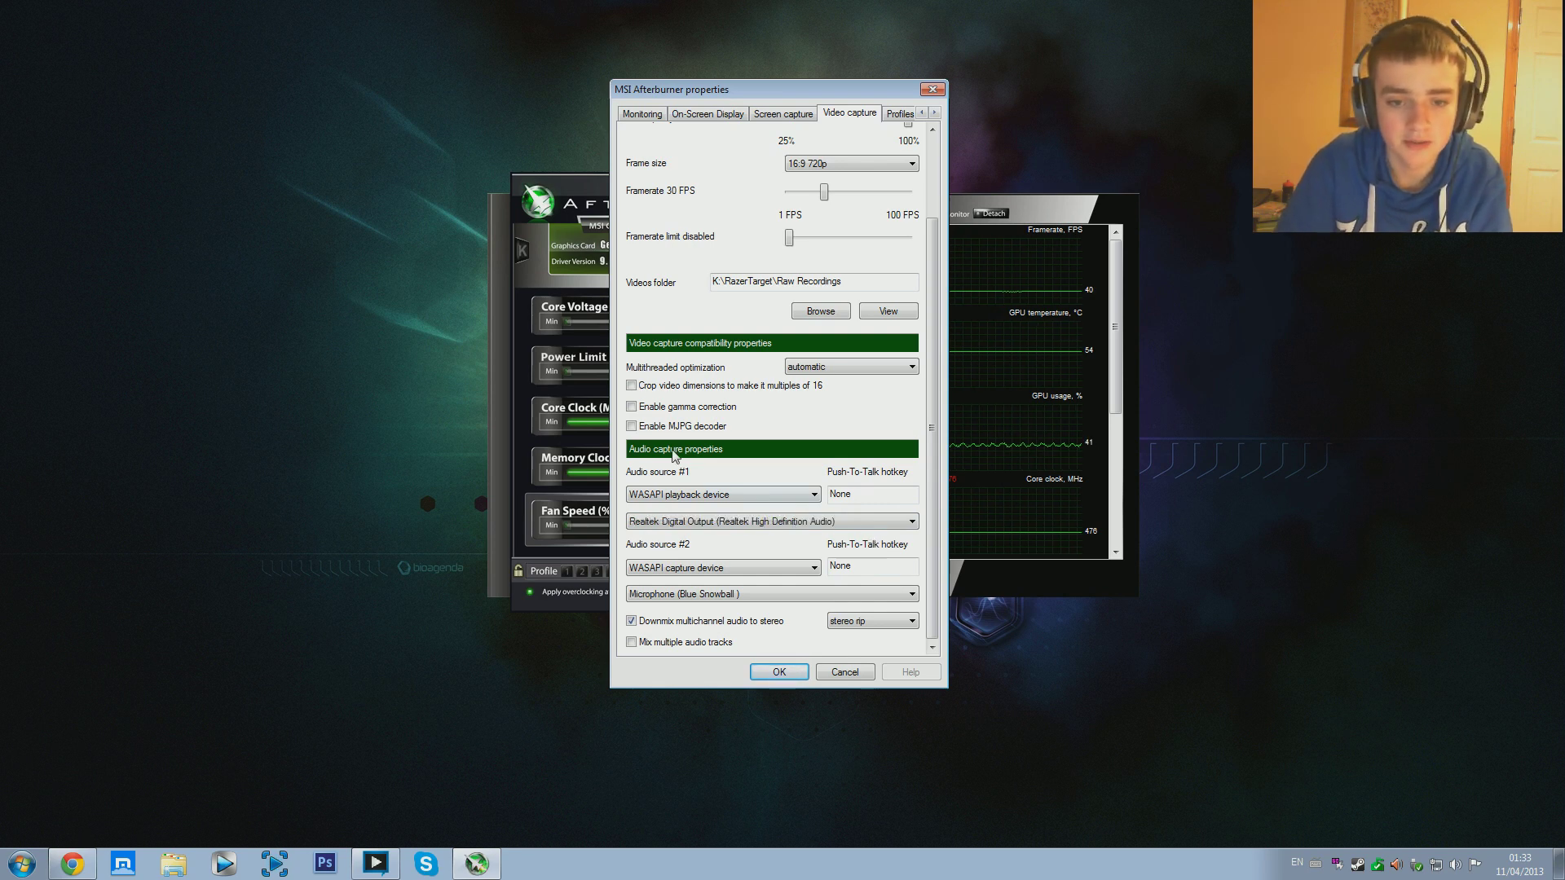
# Put audio source #1 back on the Turtle Beach speakers and set source #2 to WASAPI capture device.
pyautogui.click(665, 524)
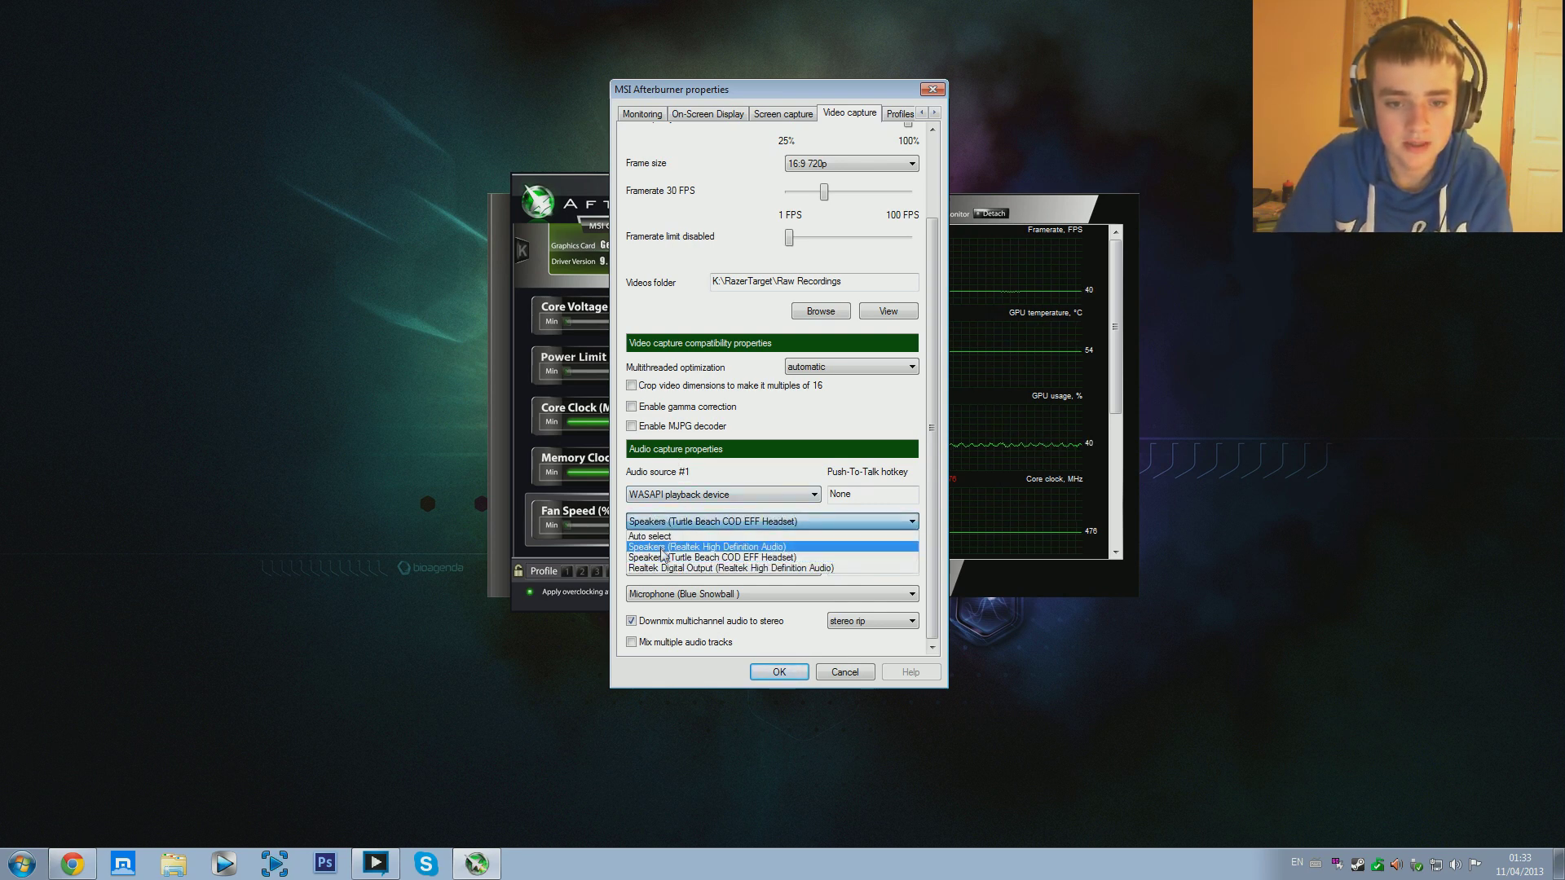
pyautogui.click(661, 556)
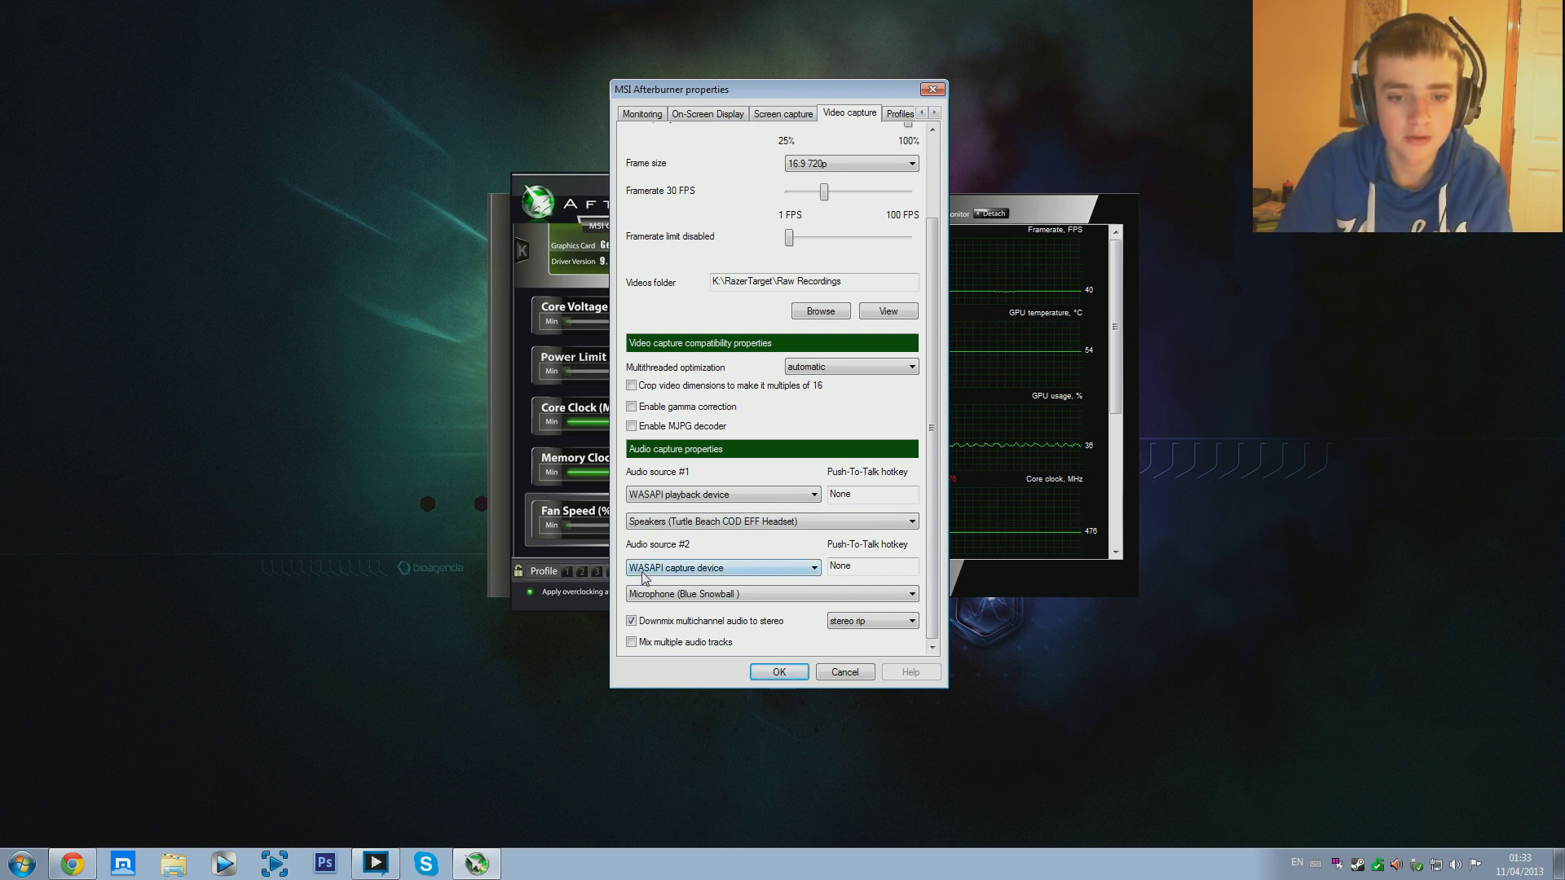
pyautogui.click(643, 570)
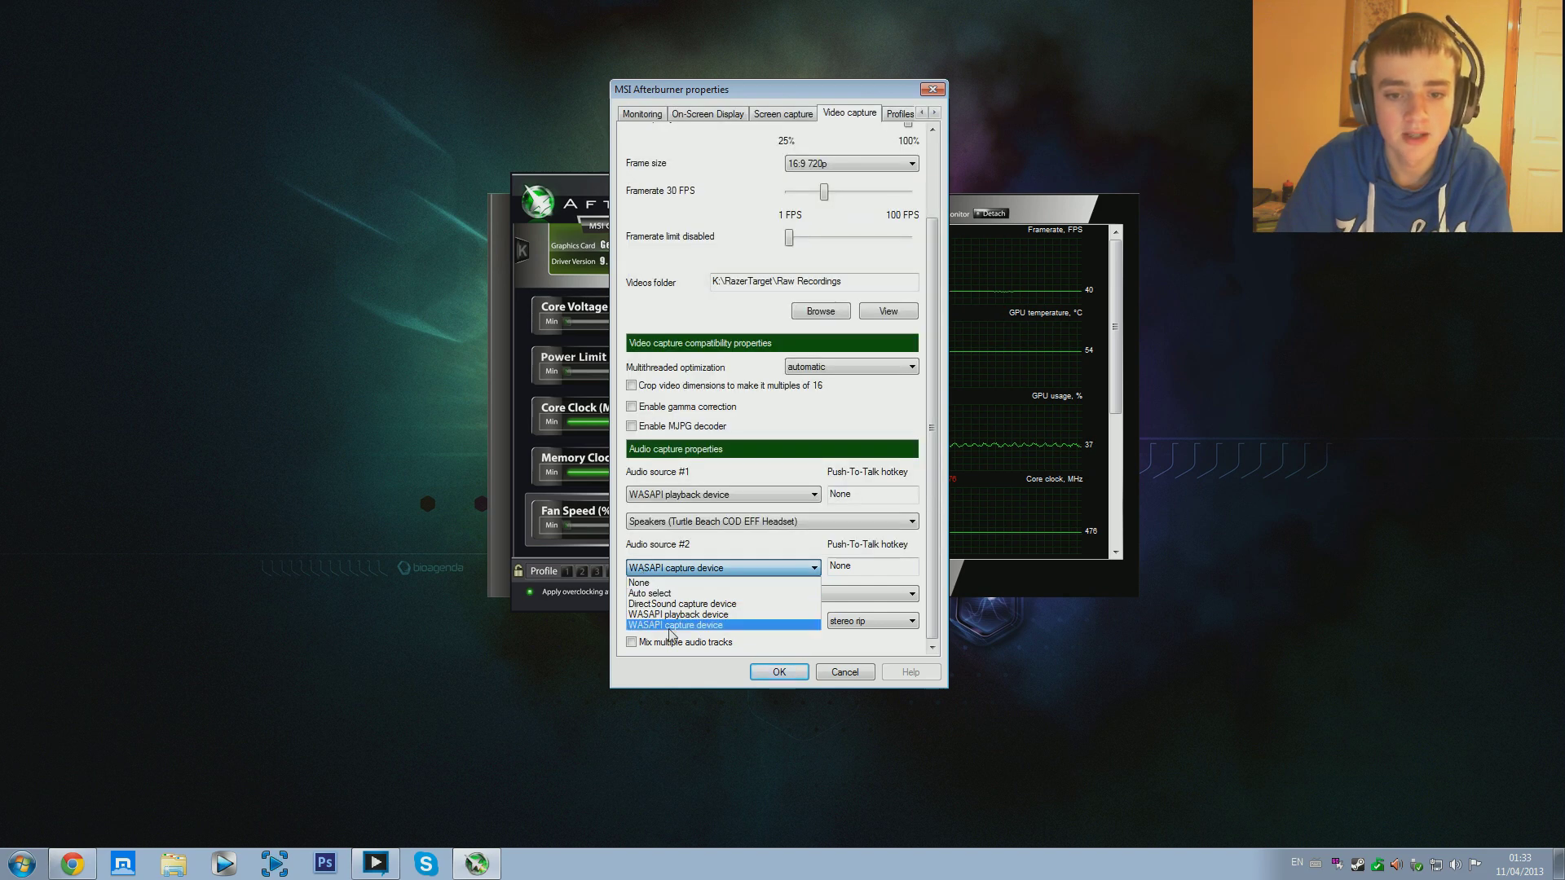
pyautogui.click(662, 625)
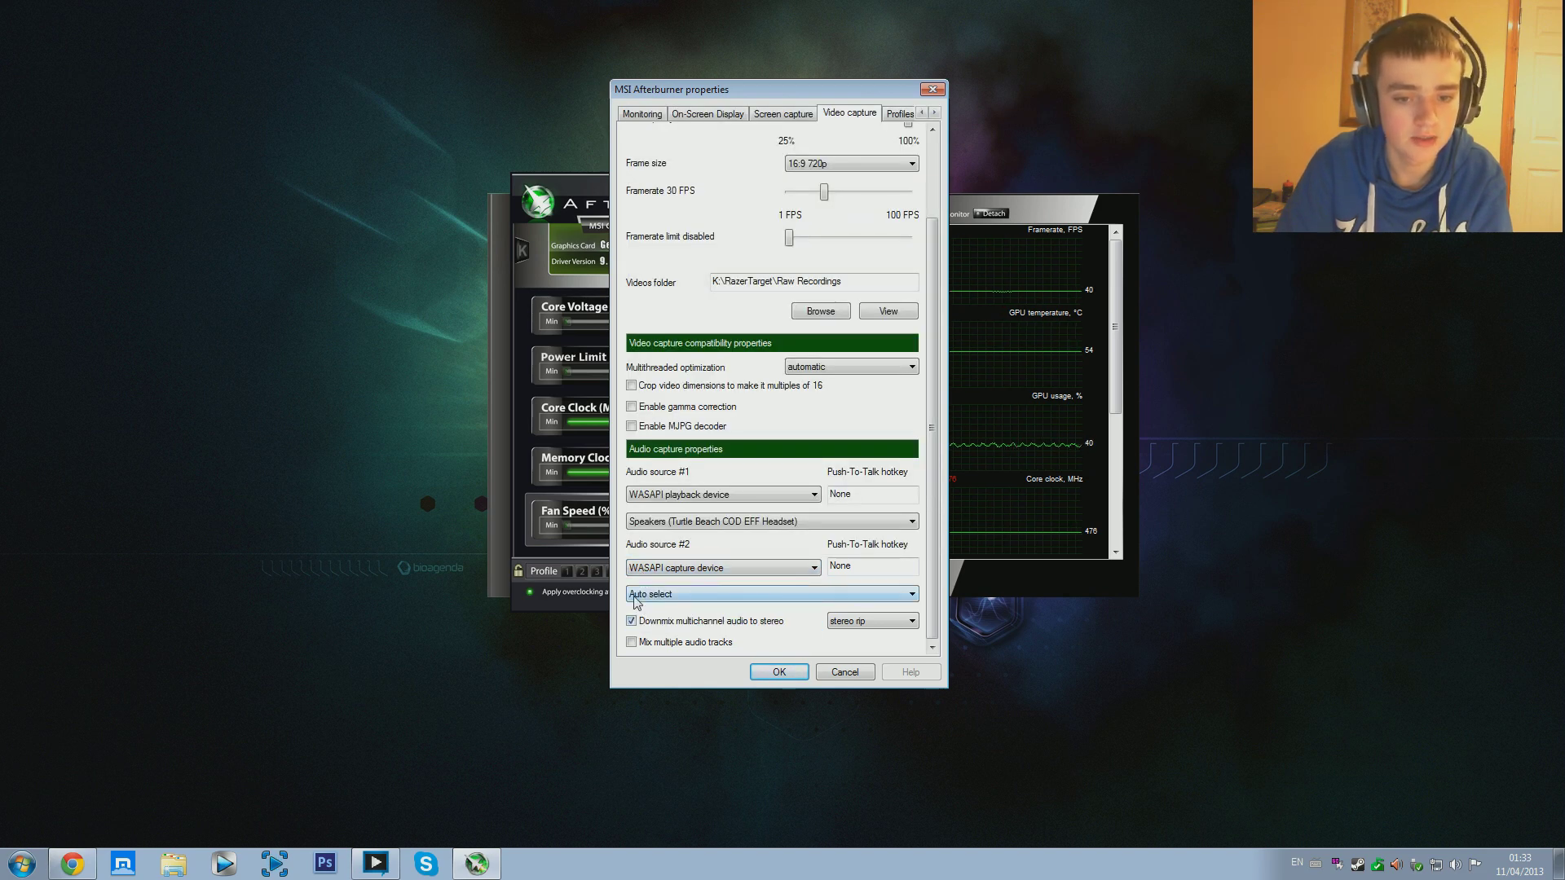
# Choose Microphone (Blue Snowball) as the audio source #2 capture device.
pyautogui.click(635, 596)
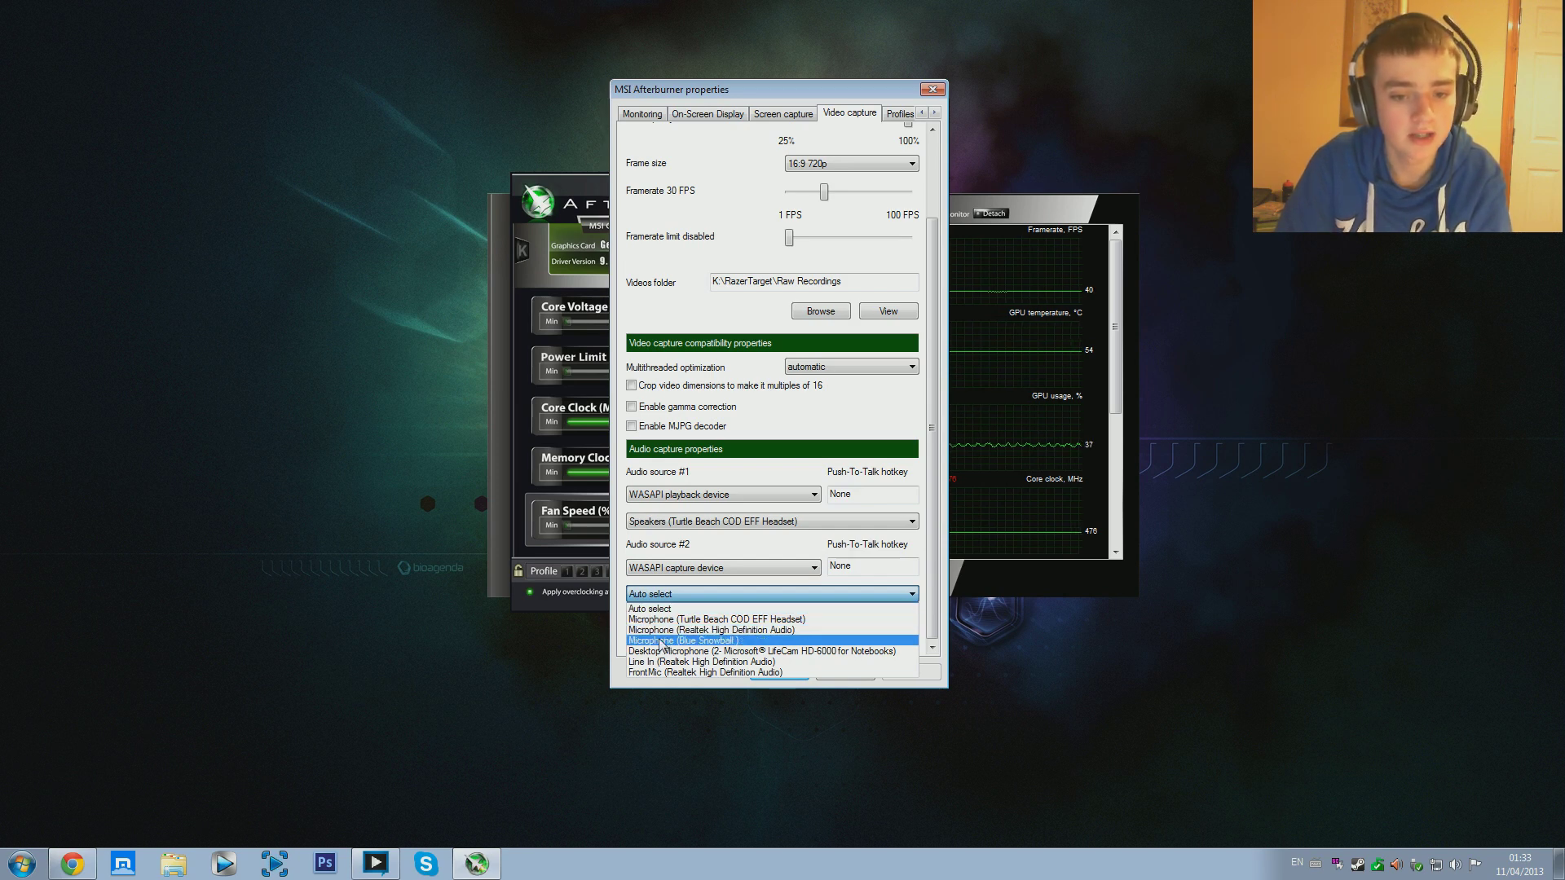
pyautogui.click(662, 642)
pyautogui.click(653, 596)
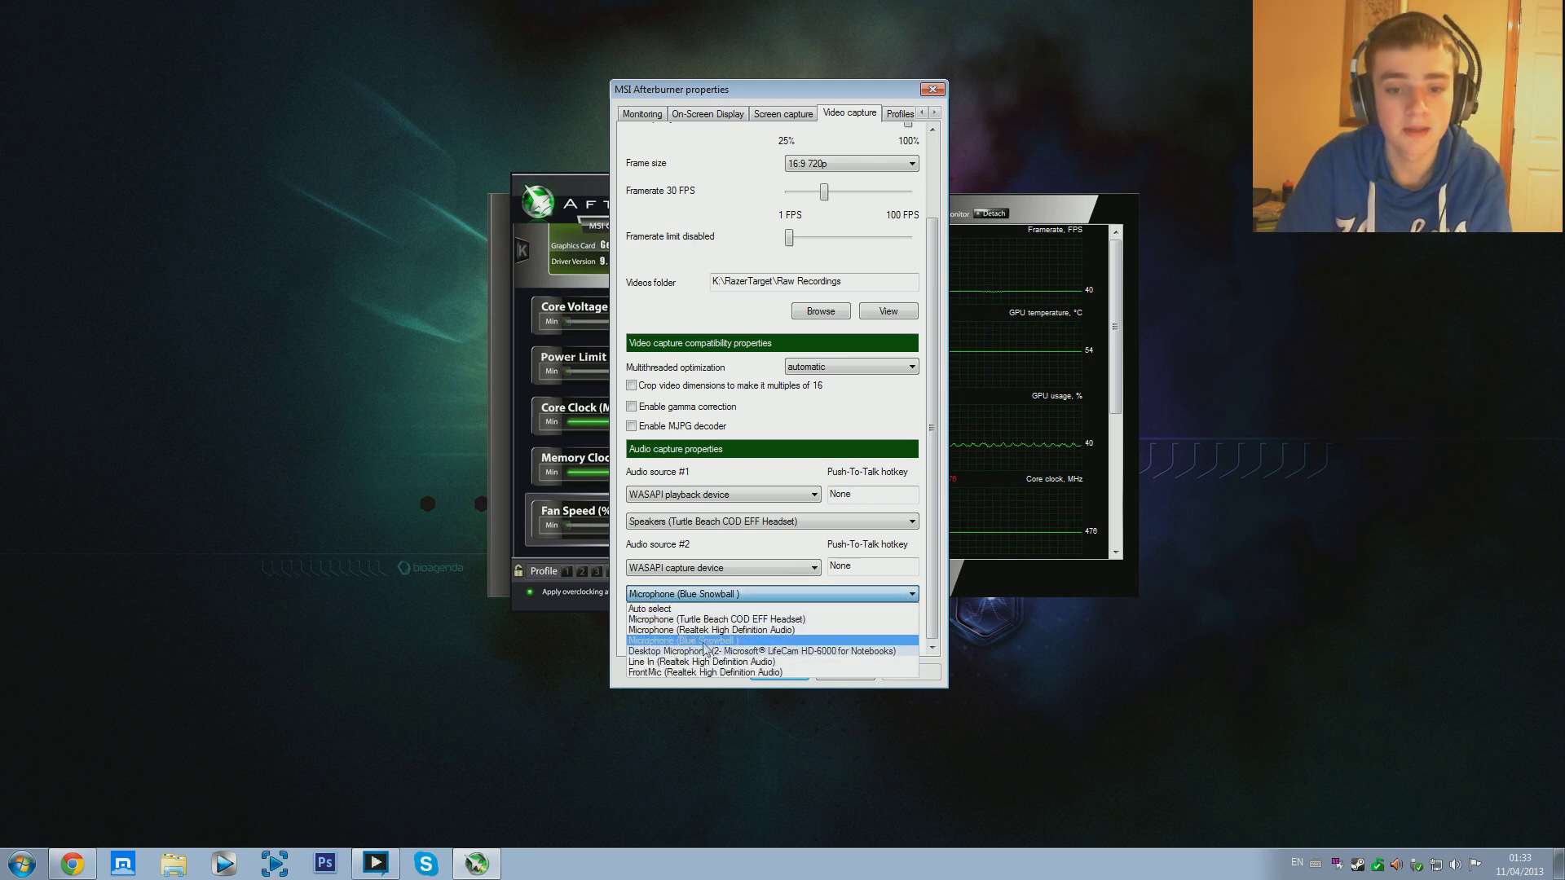
pyautogui.click(628, 593)
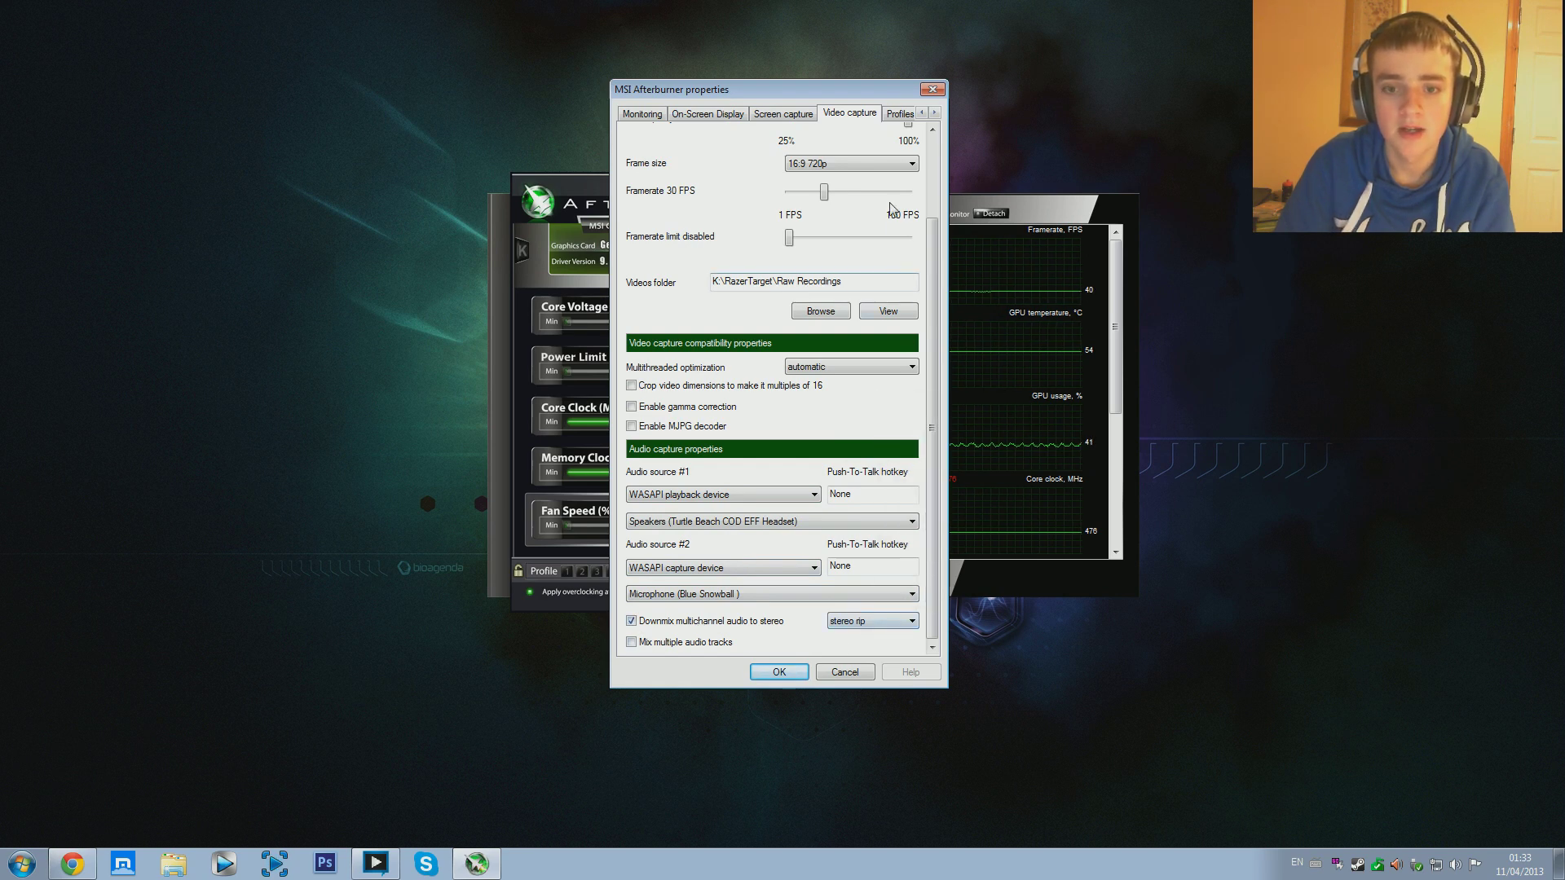
# Look over the Profiles hotkeys, Video capture and User Interface pages, ending on Screen capture.
pyautogui.click(901, 116)
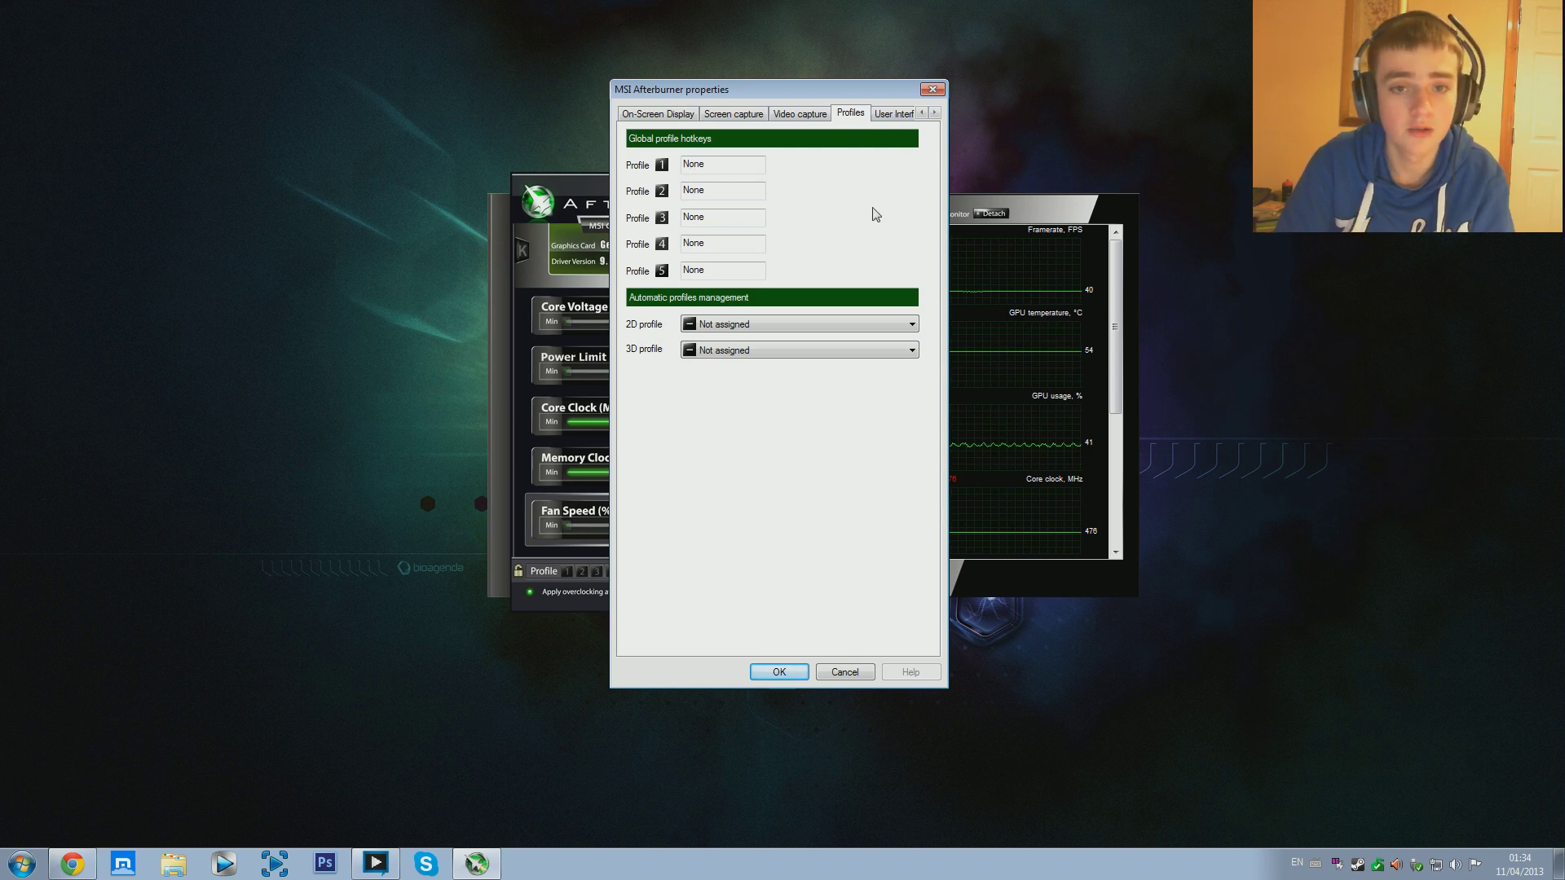
pyautogui.click(686, 165)
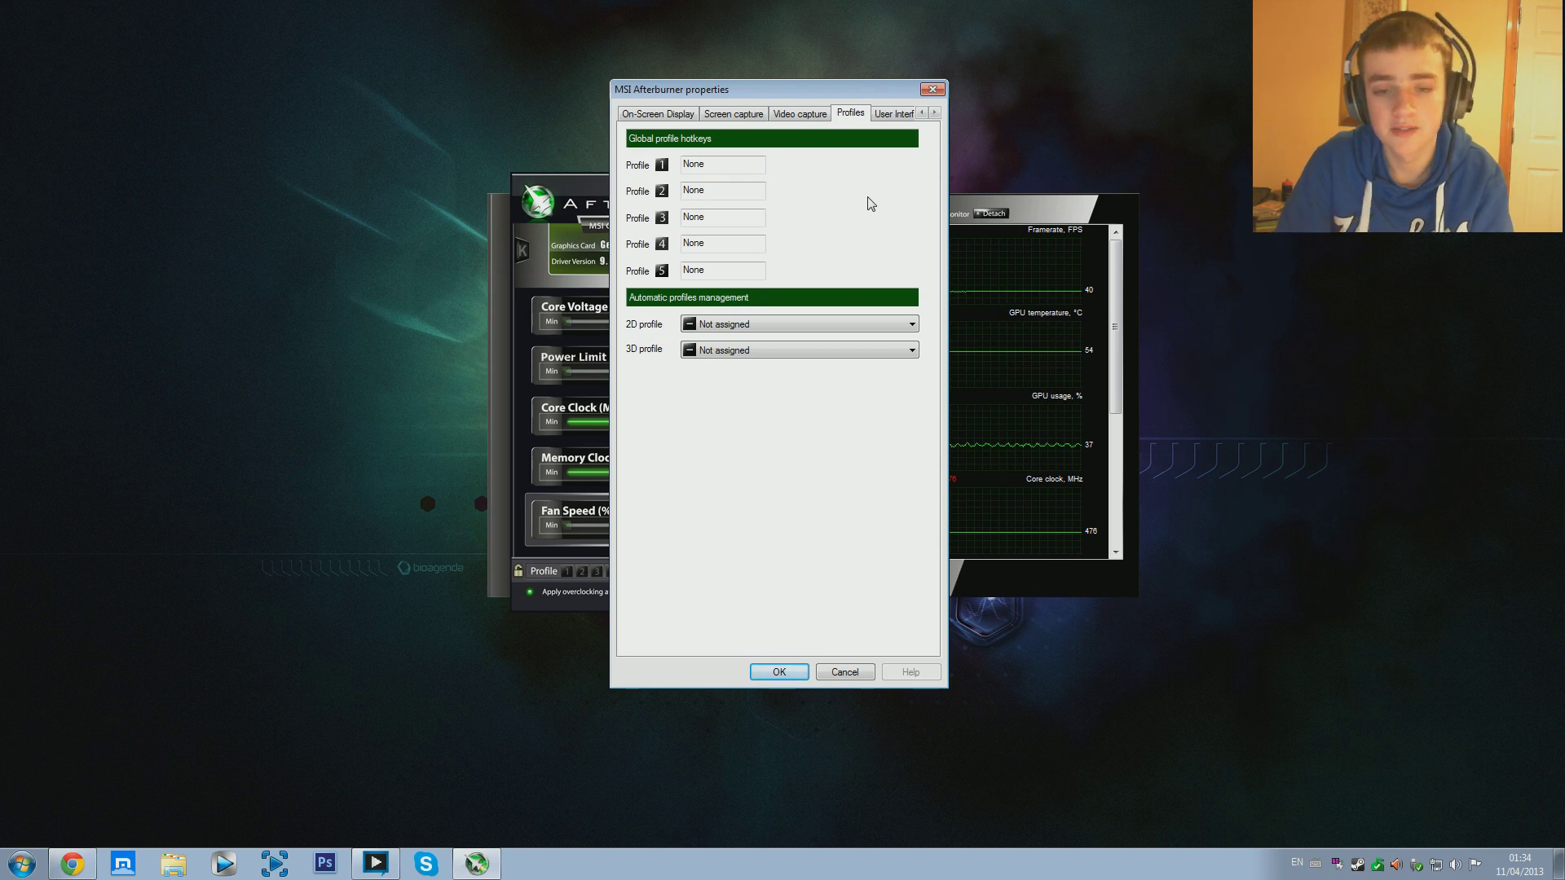
pyautogui.click(796, 119)
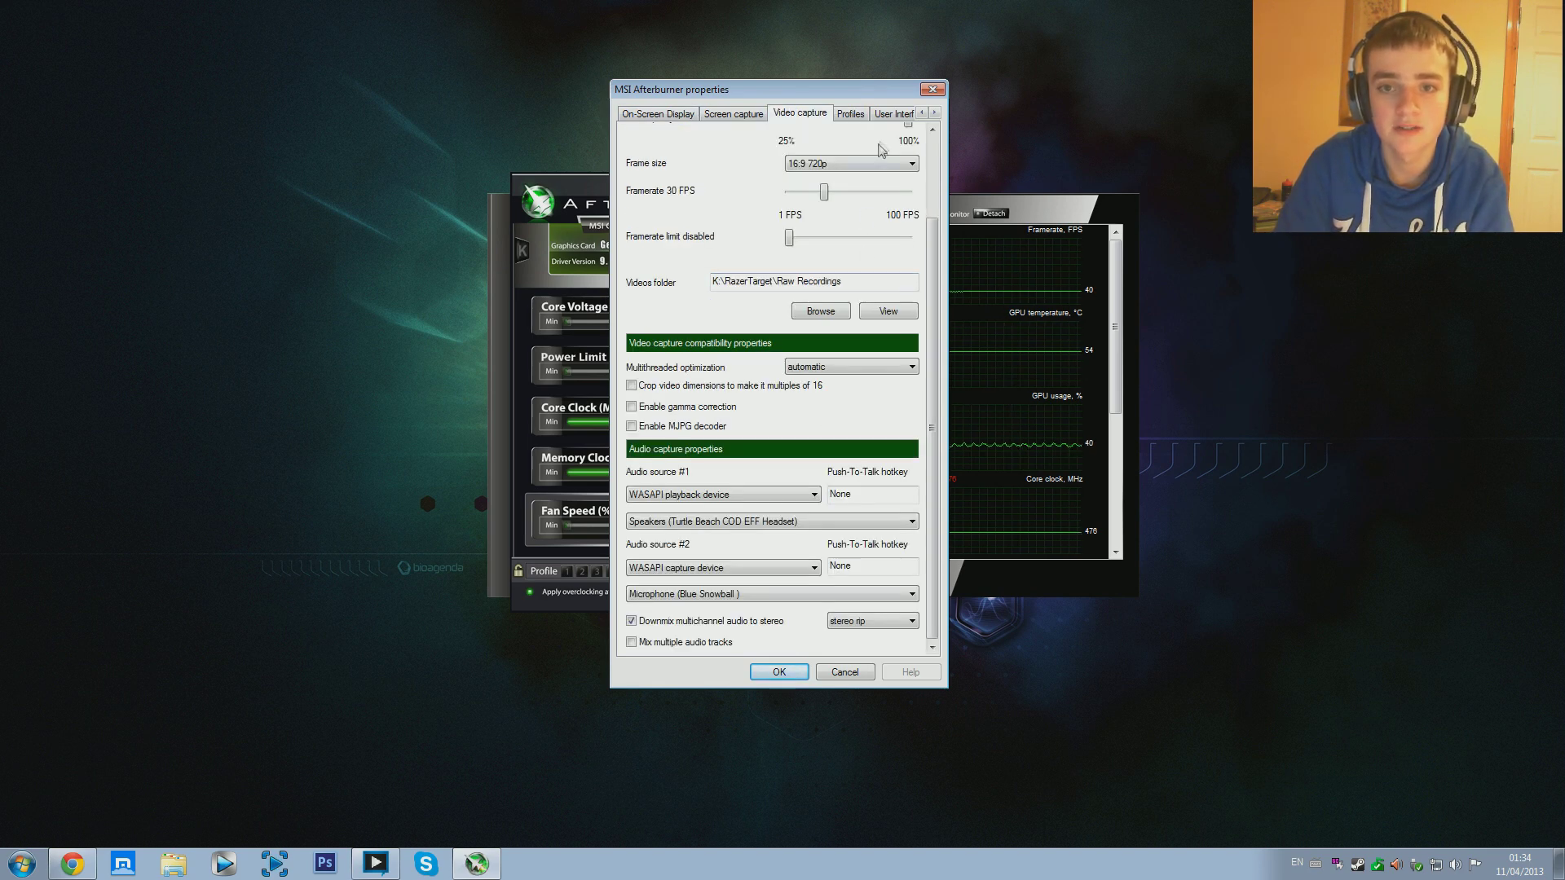
pyautogui.click(894, 116)
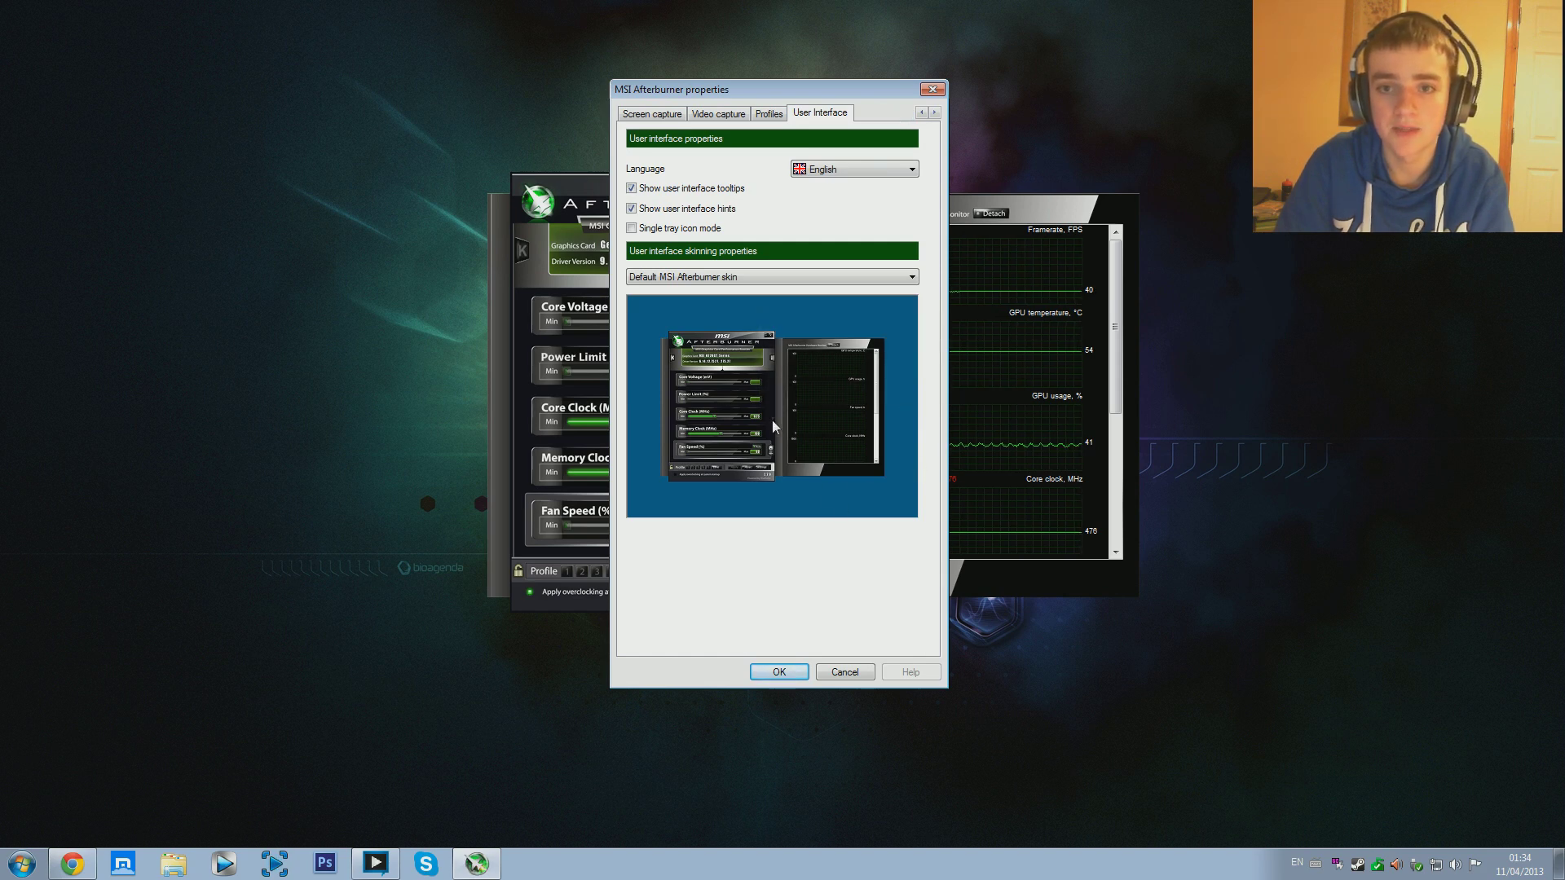
pyautogui.click(657, 117)
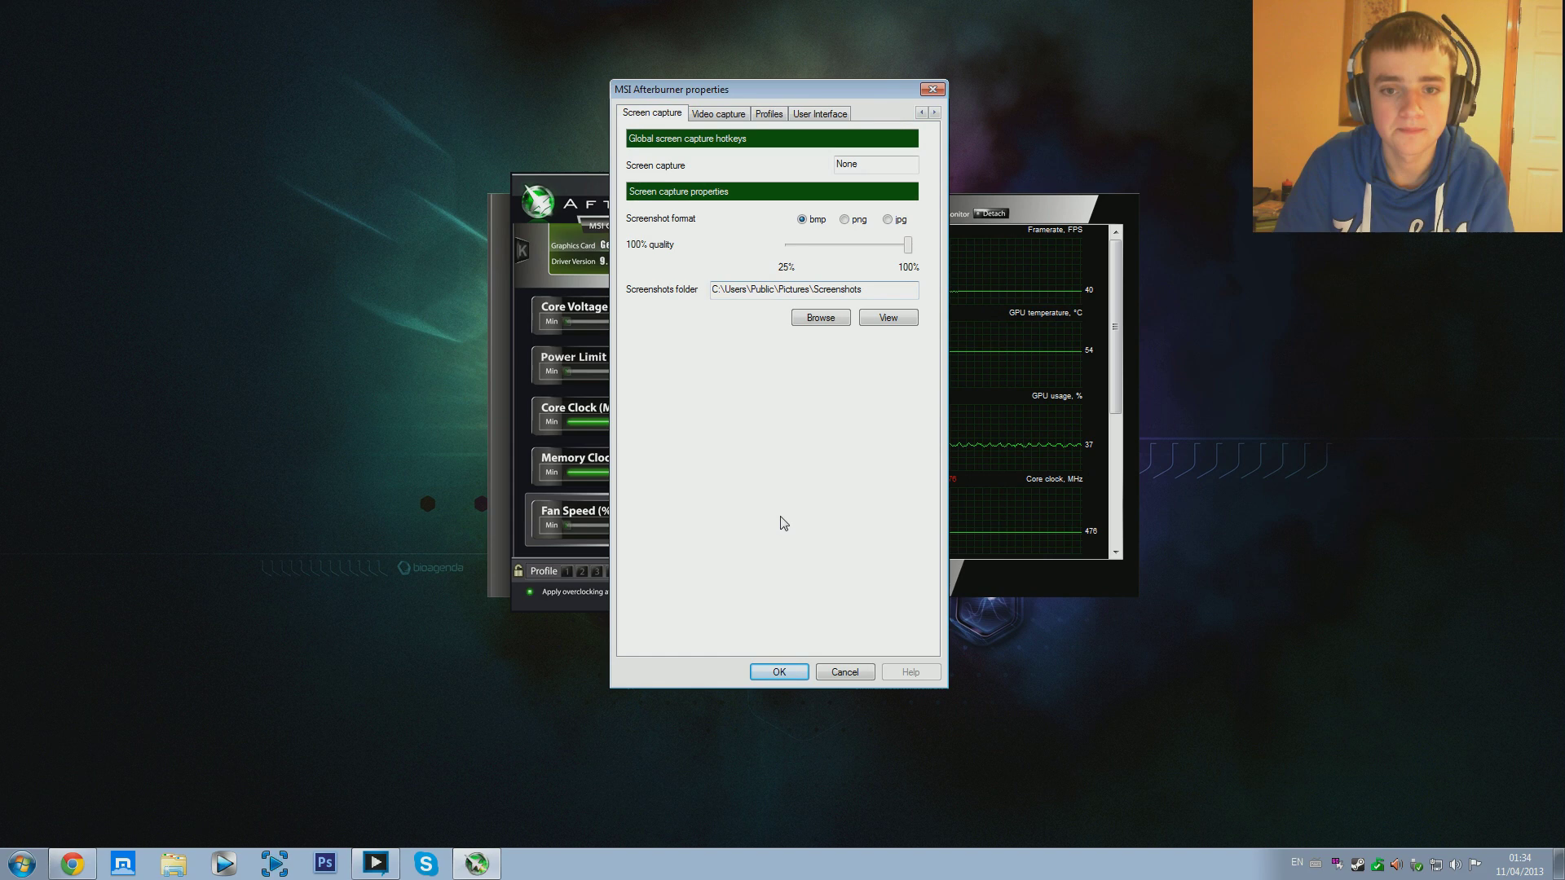